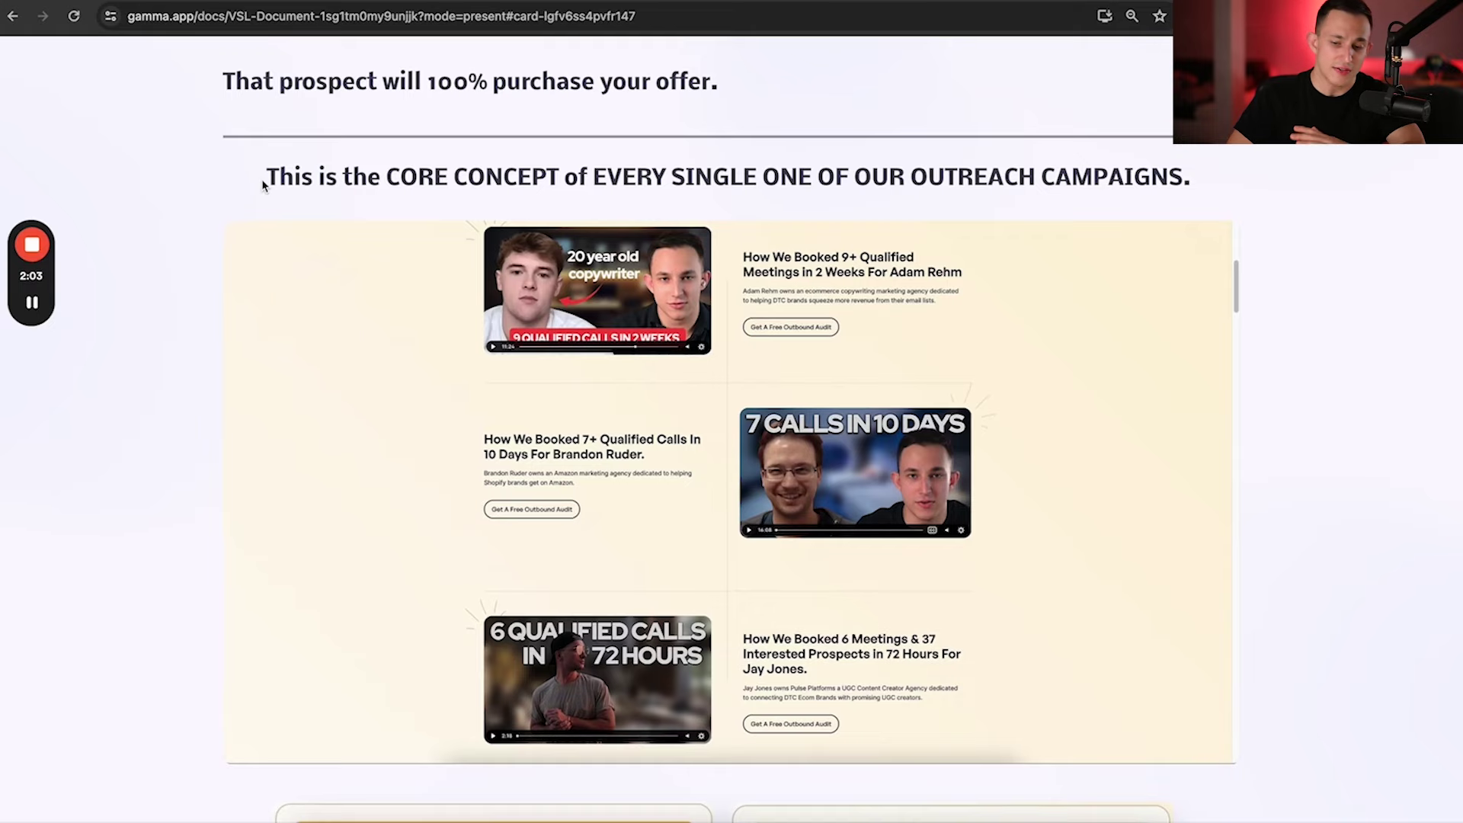
Review the client case studies and video testimonials under the core concept heading of the VSL document.
scroll(263, 183, "down", 3)
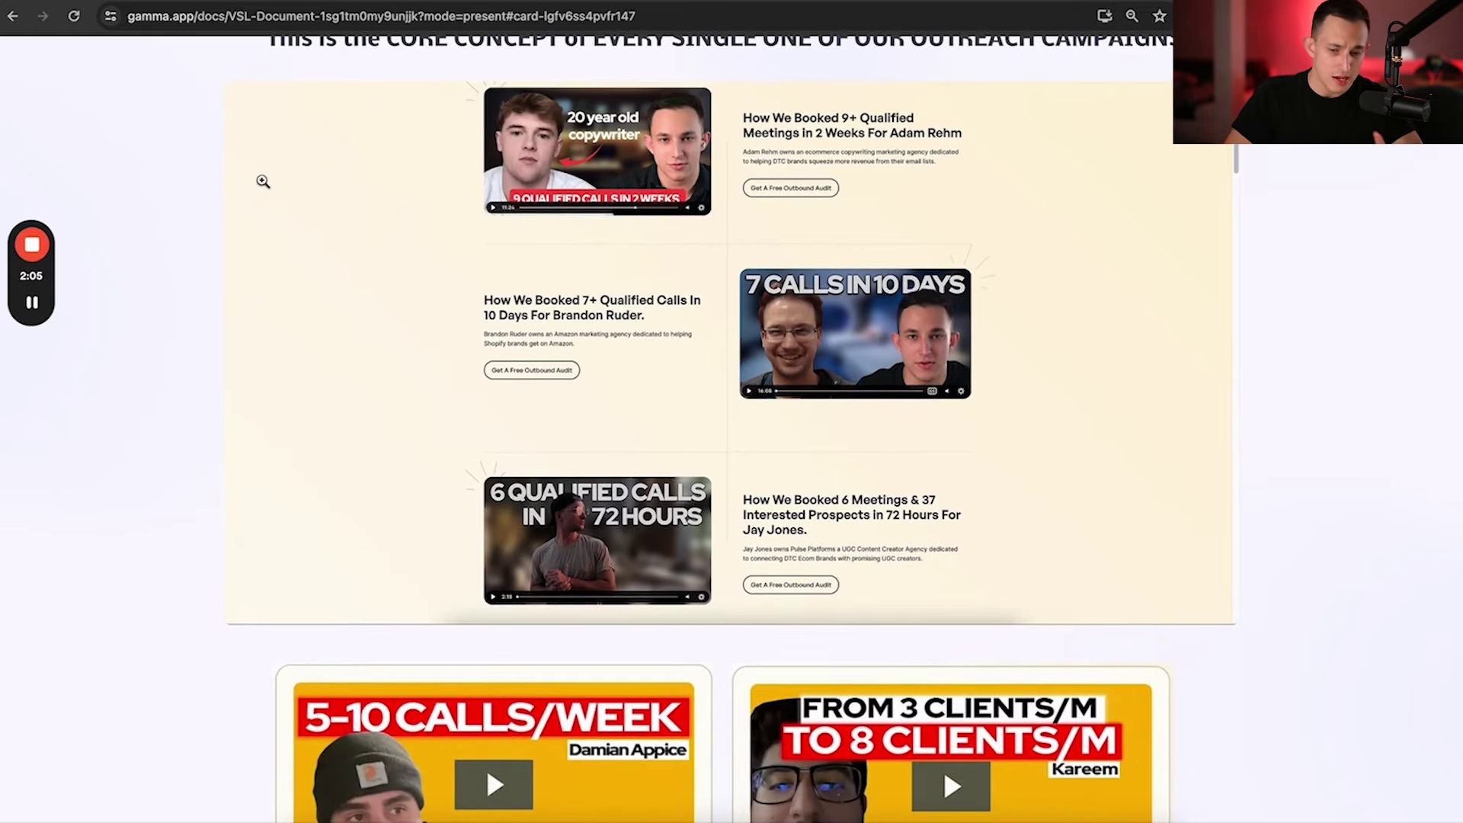
scroll(263, 182, "down", 3)
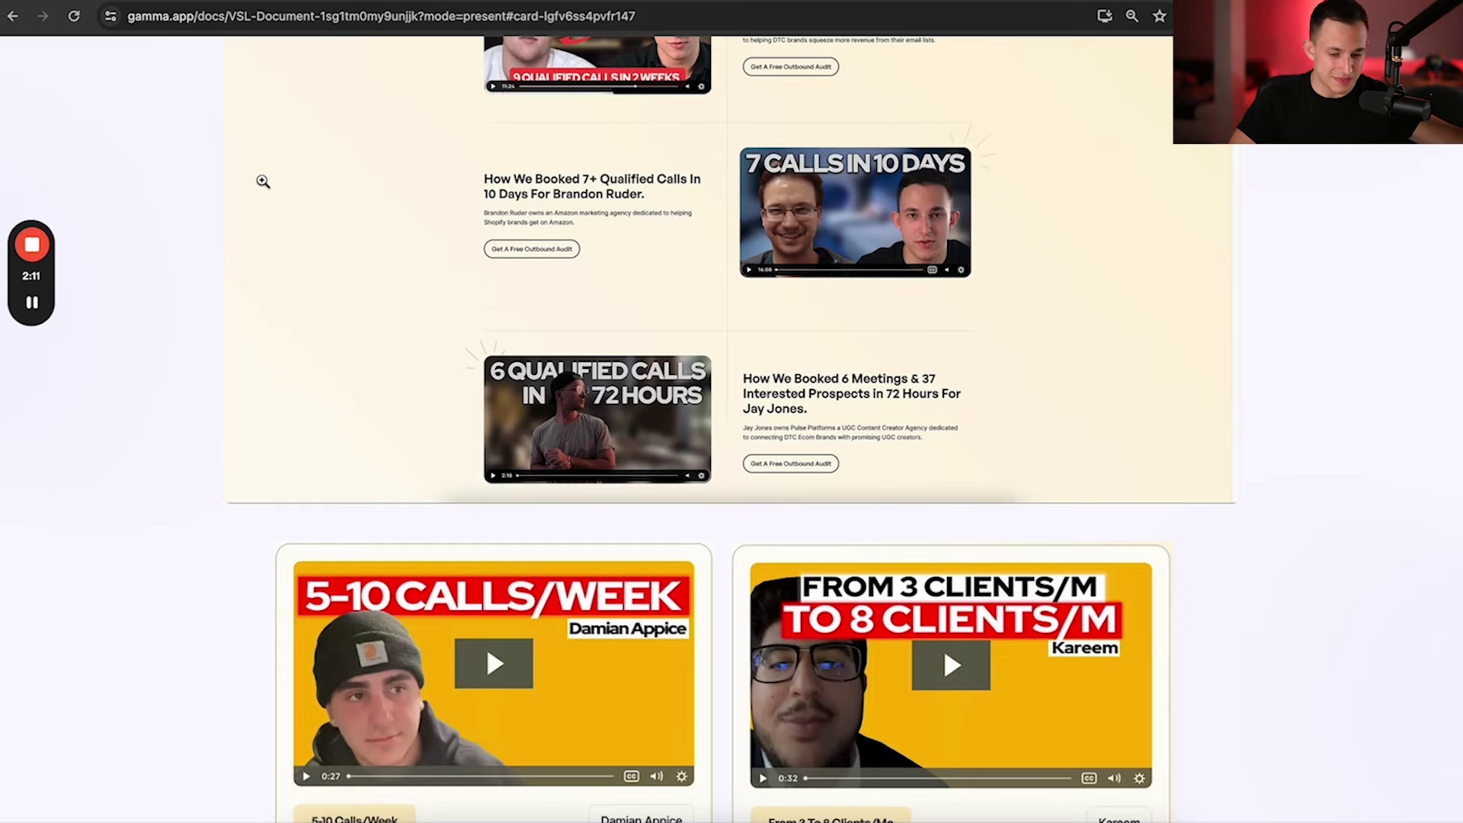
scroll(263, 181, "down", 6)
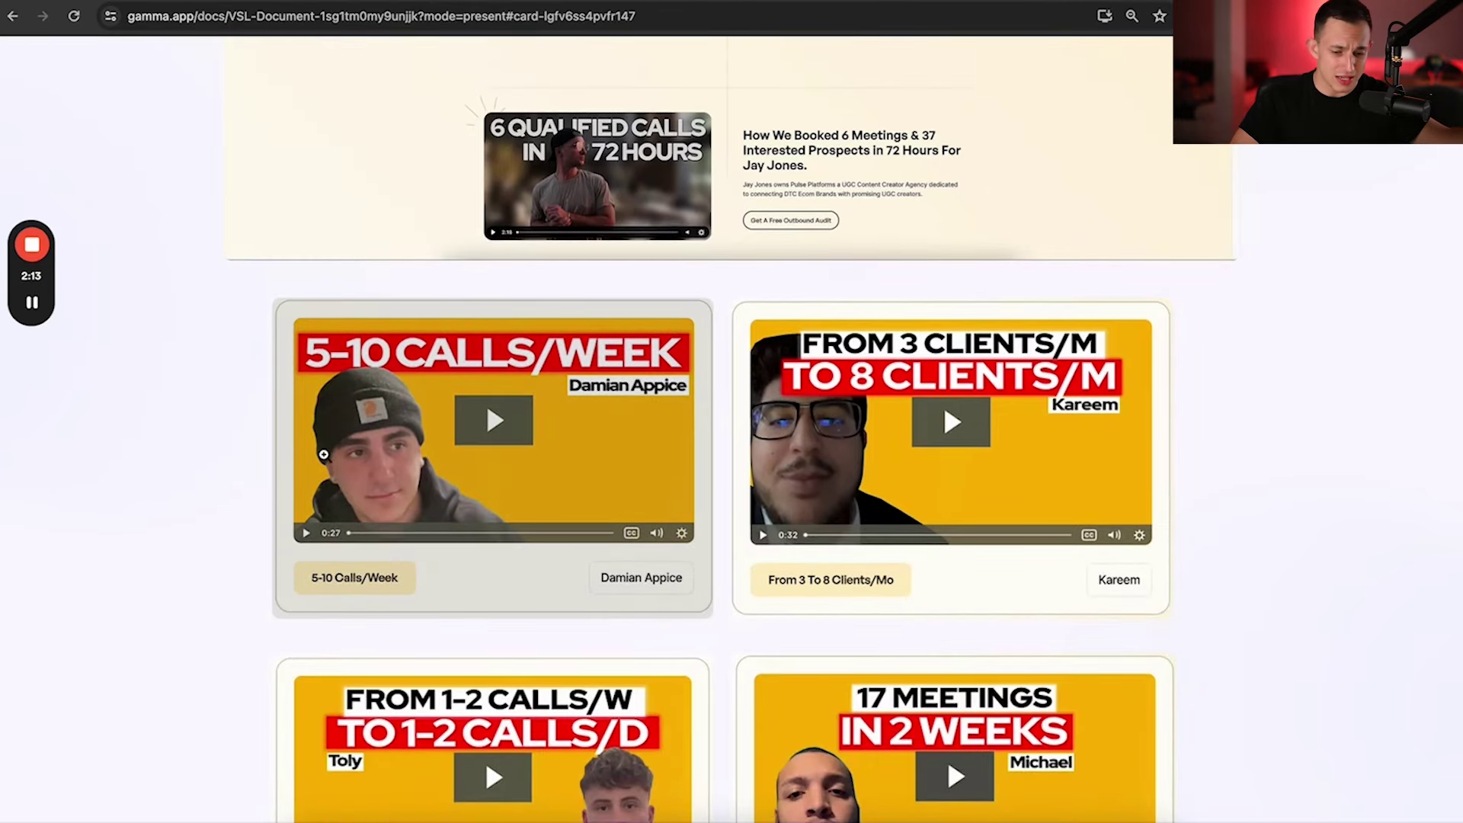
scroll(214, 489, "down", 3)
scroll(214, 489, "down", 1)
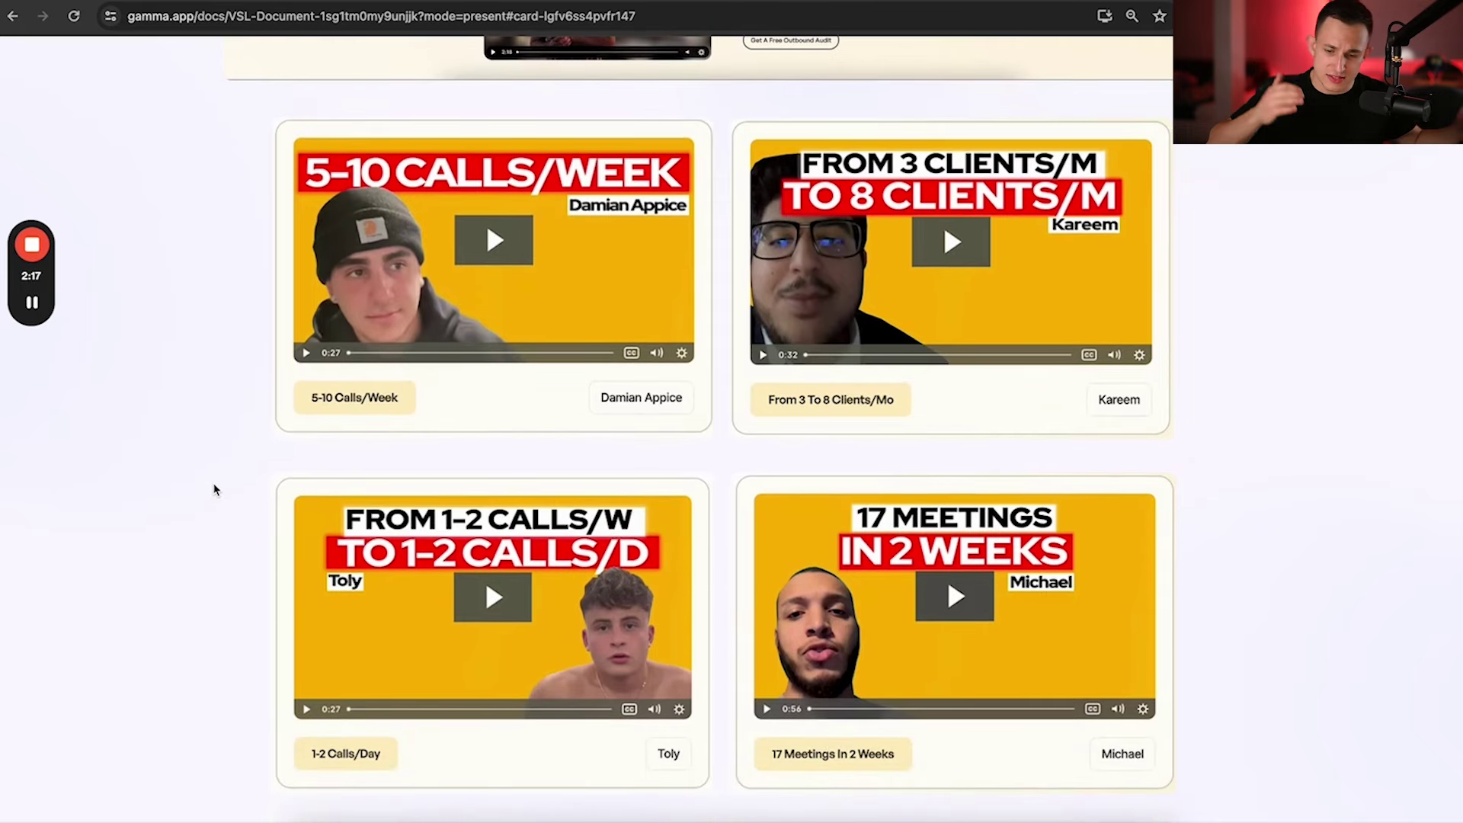
scroll(214, 489, "down", 4)
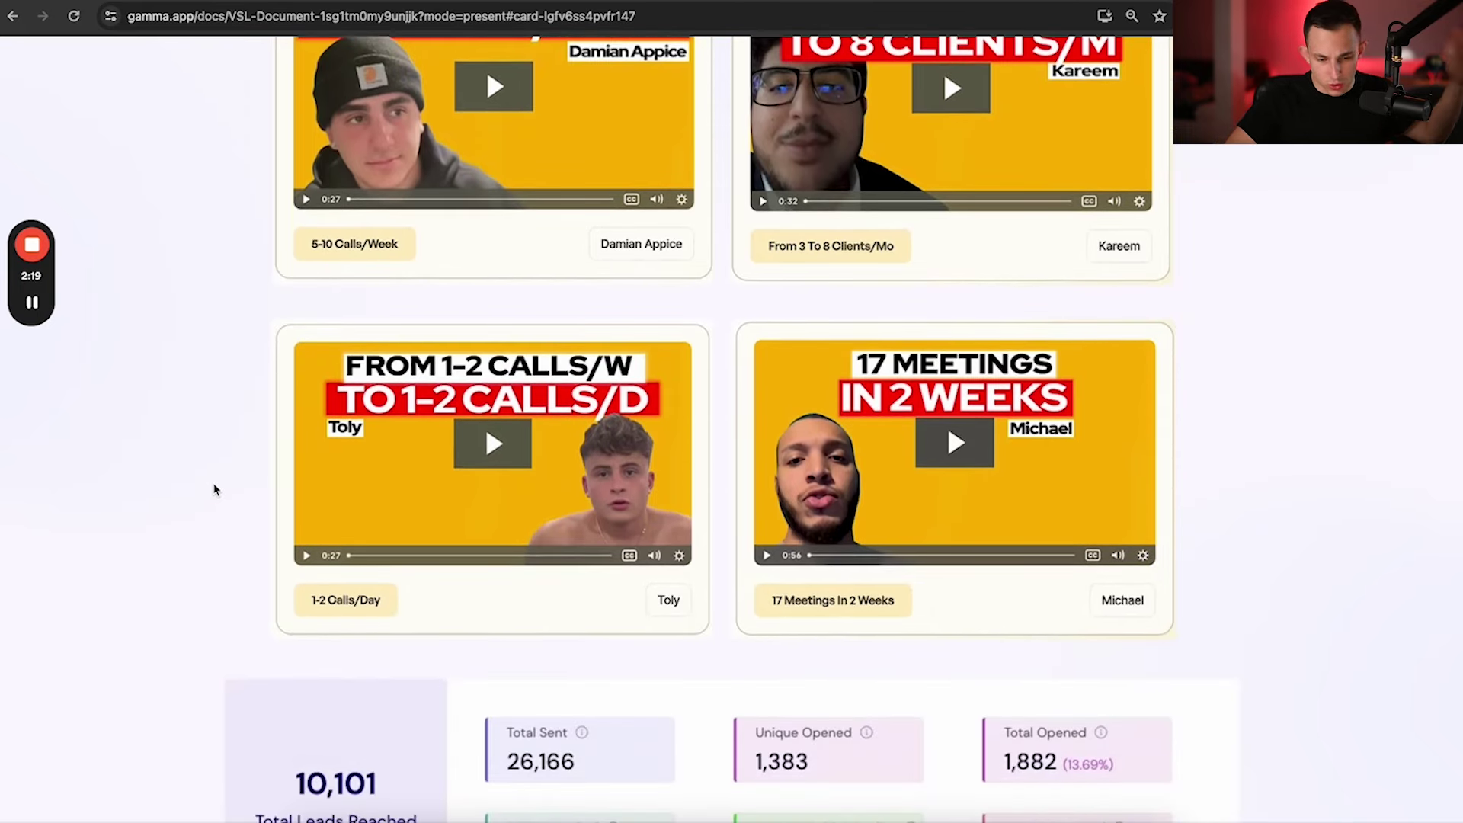
scroll(214, 489, "down", 2)
Examine the email campaign reports in the VSL document, comparing sent, replied and positive reply figures.
scroll(214, 489, "down", 6)
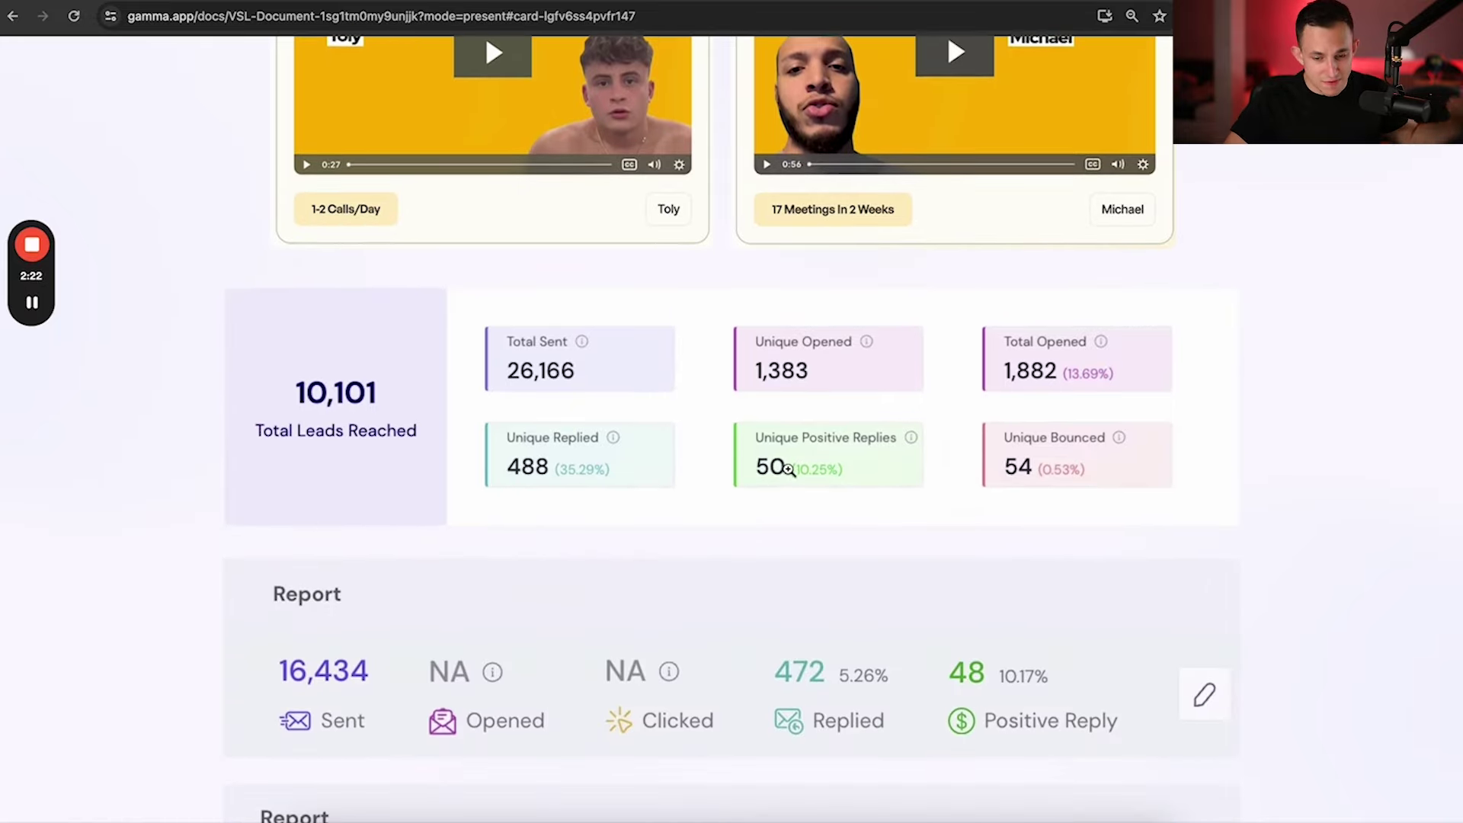
scroll(790, 467, "down", 2)
scroll(807, 327, "down", 3)
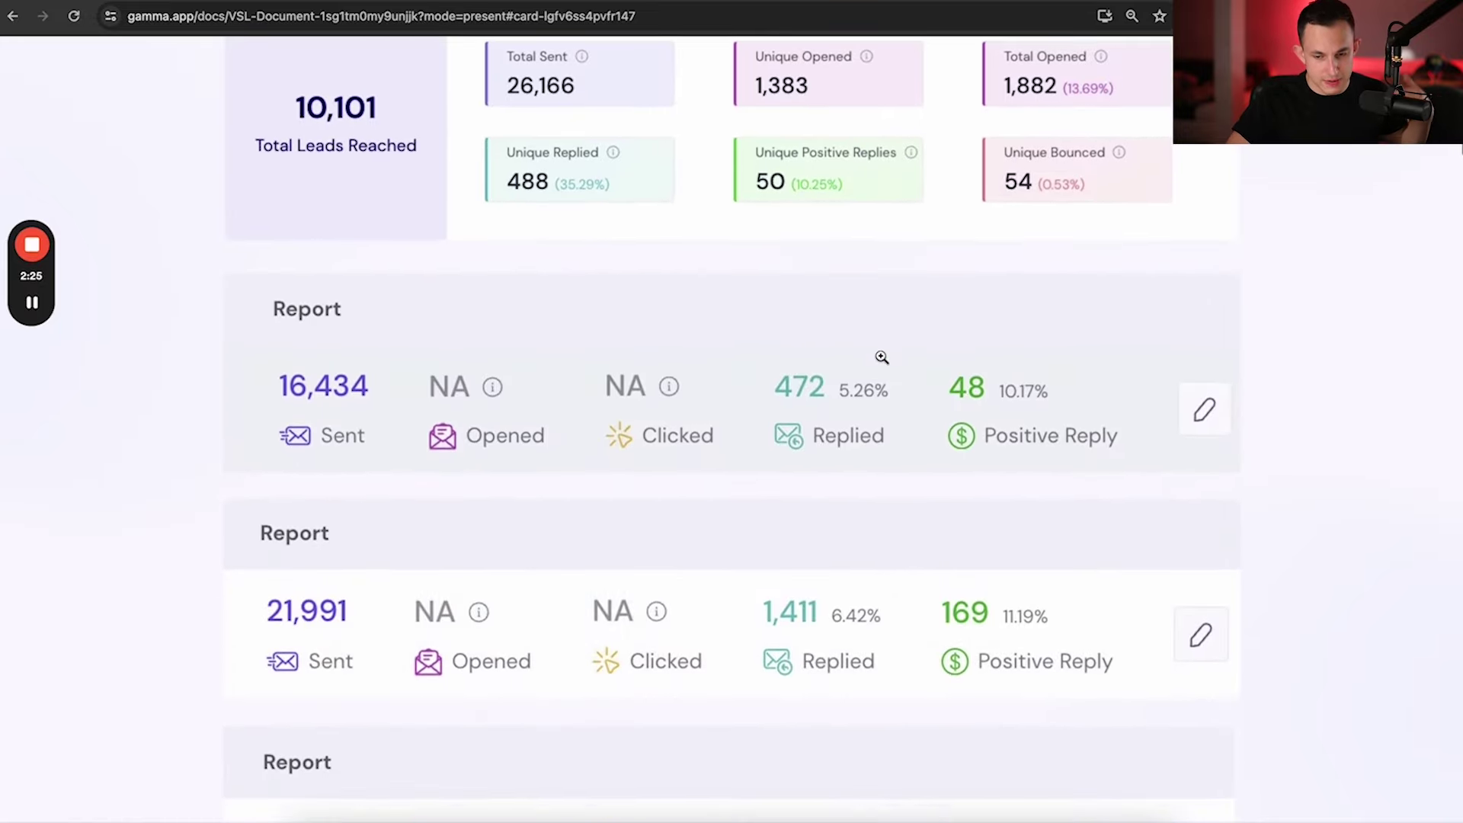
scroll(973, 384, "down", 3)
scroll(973, 385, "down", 6)
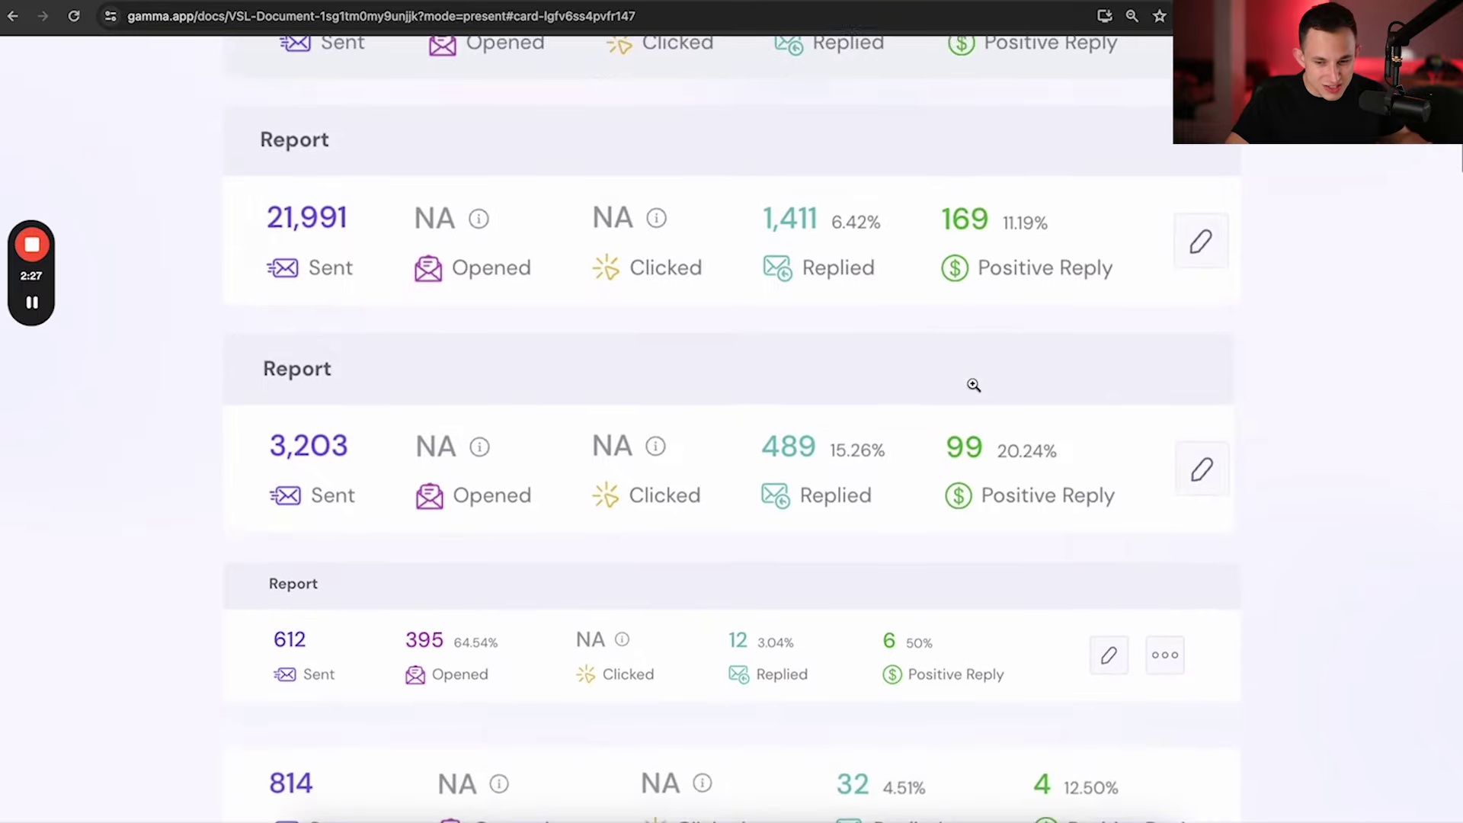
scroll(973, 384, "down", 2)
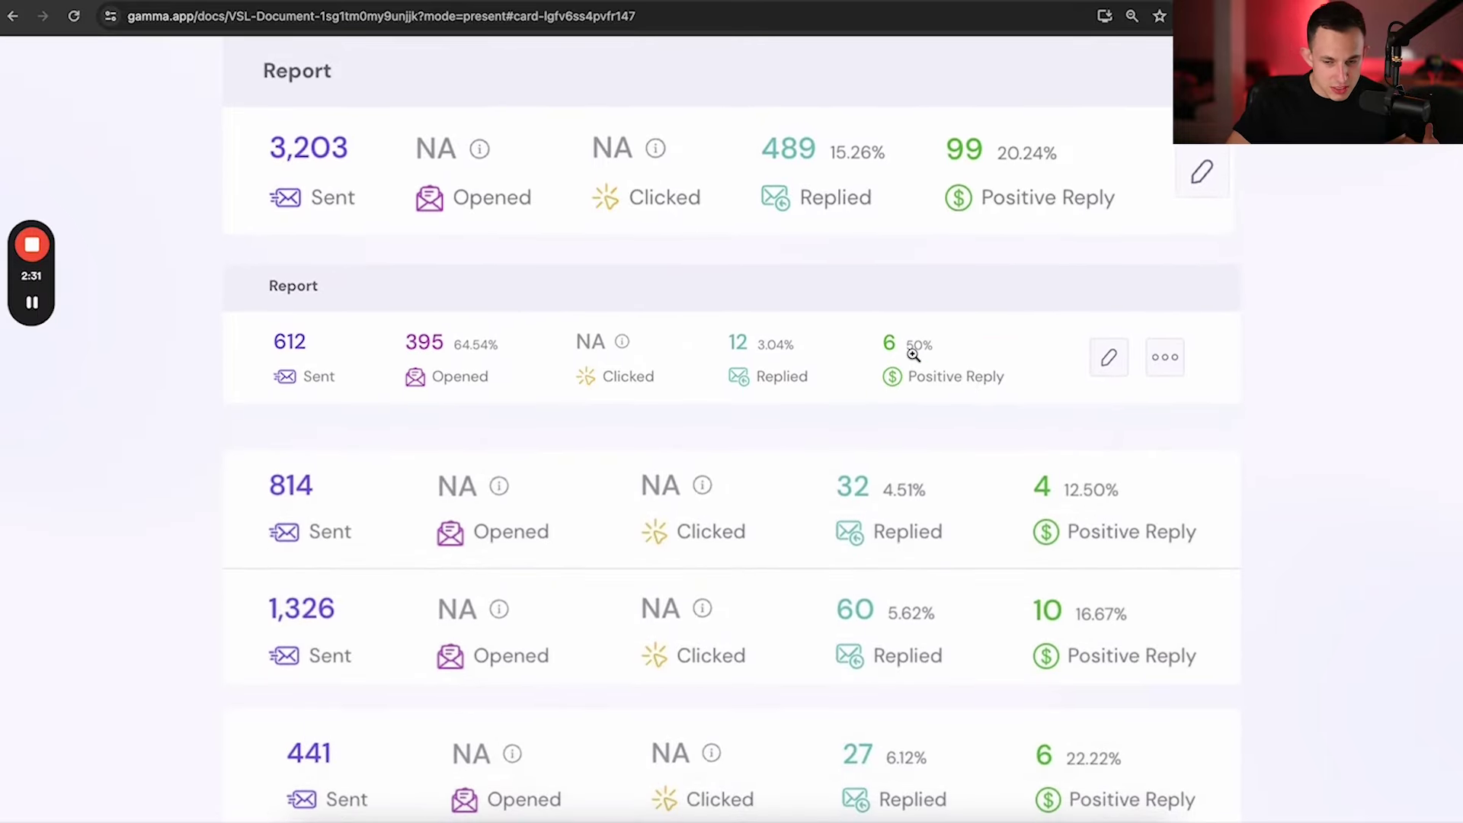
scroll(938, 369, "down", 4)
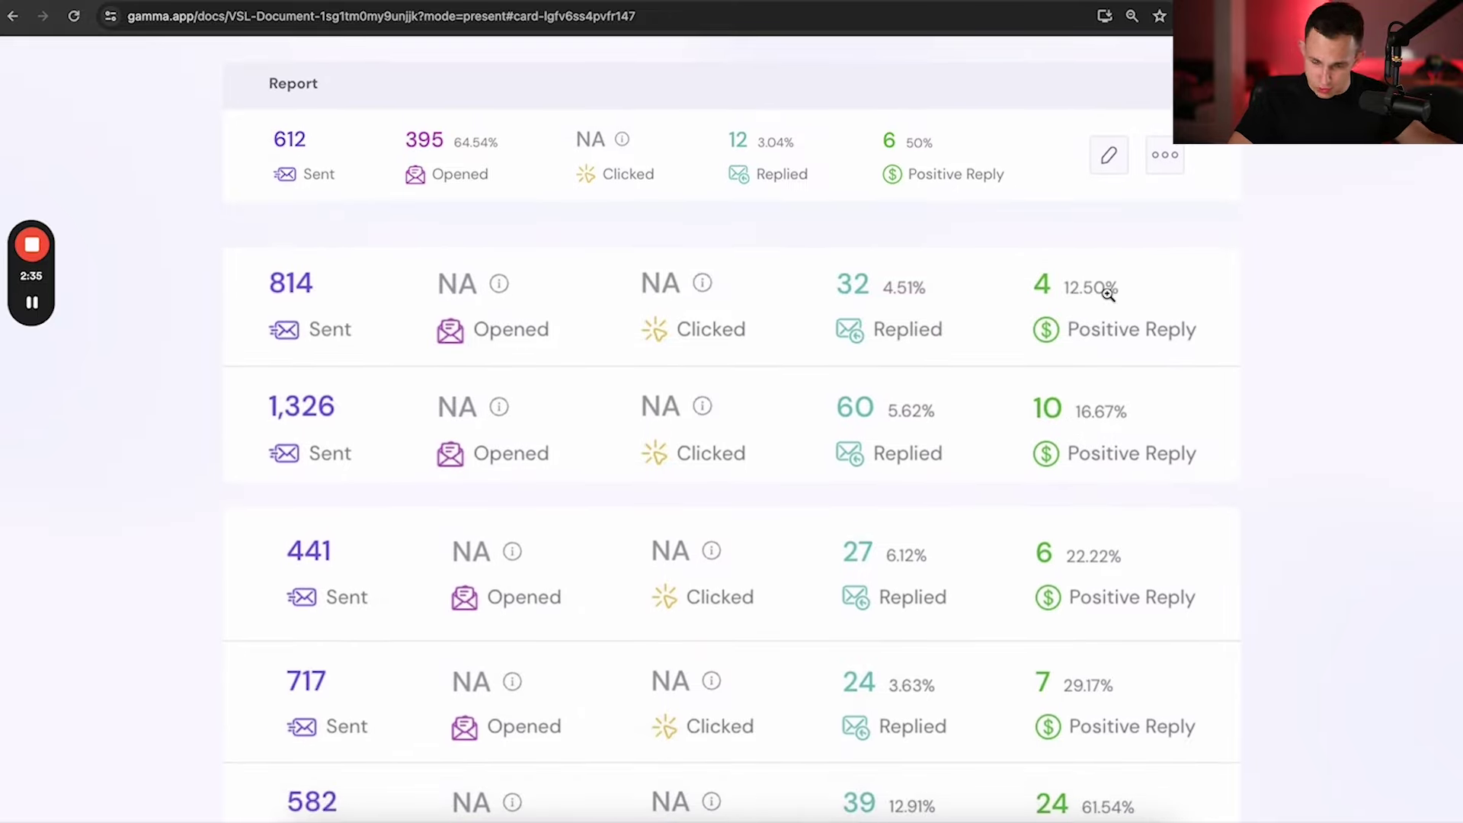
scroll(1106, 294, "down", 3)
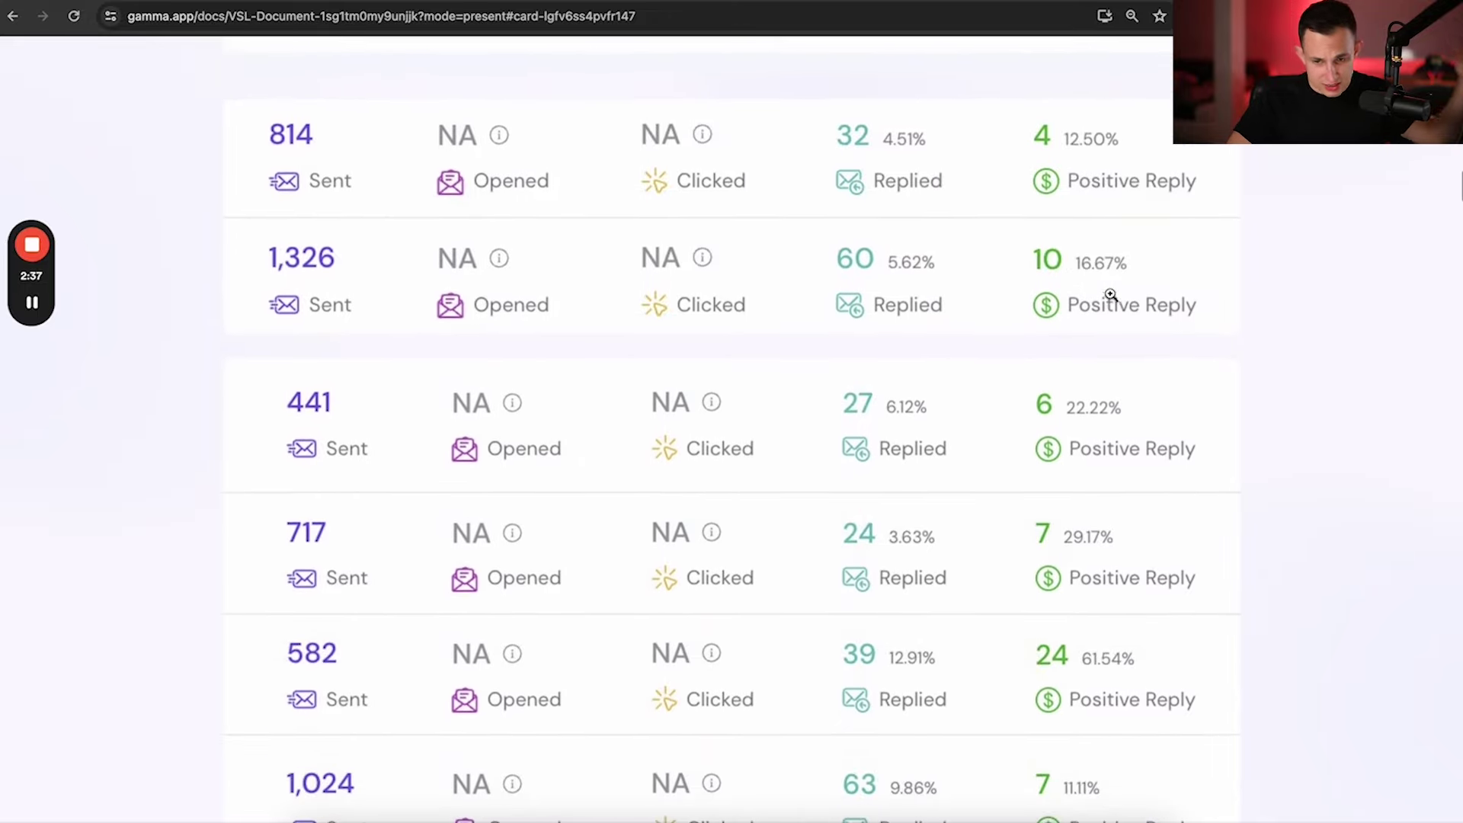
scroll(1114, 261, "down", 8)
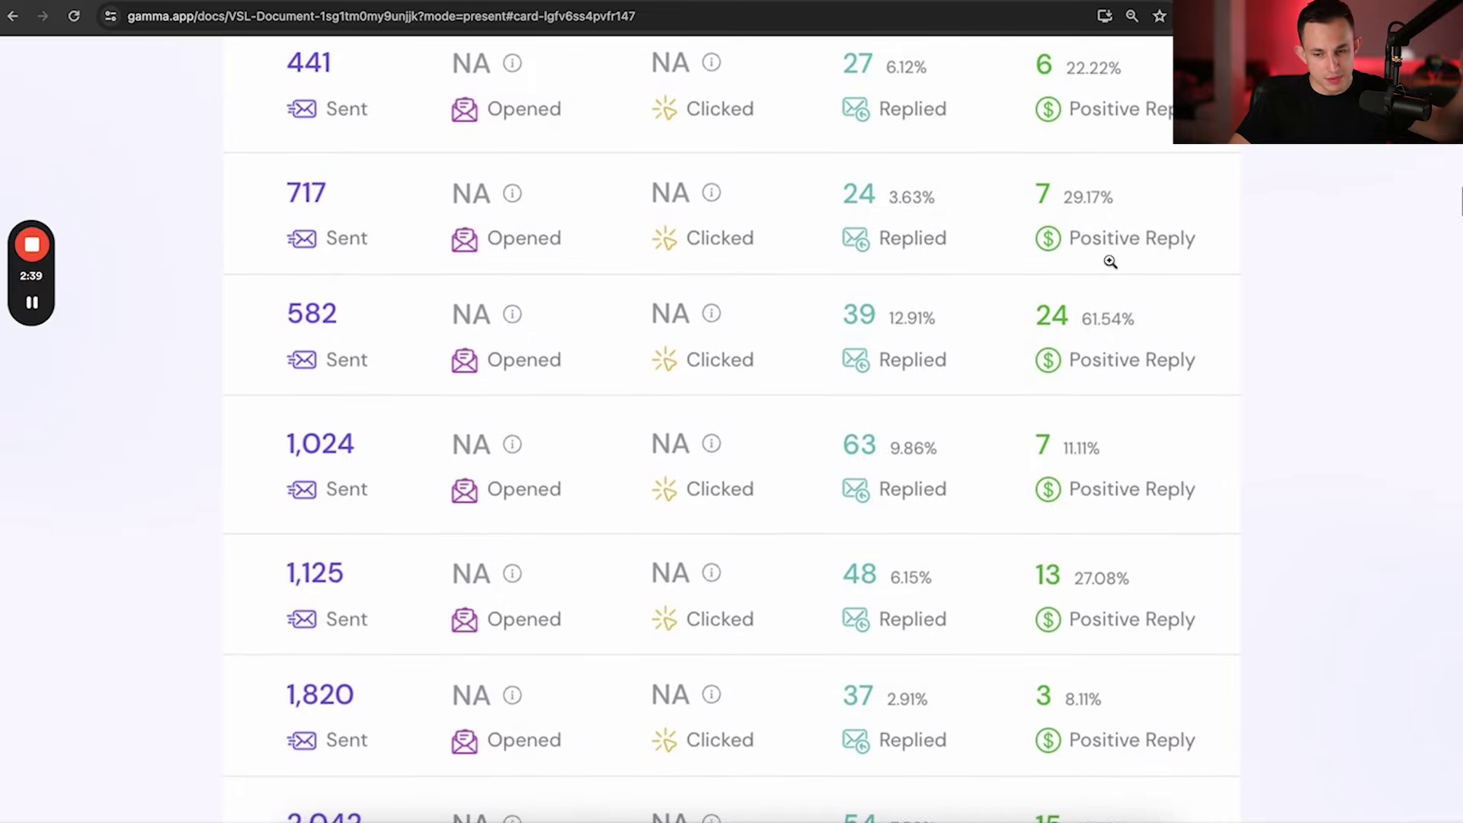
scroll(1110, 261, "down", 8)
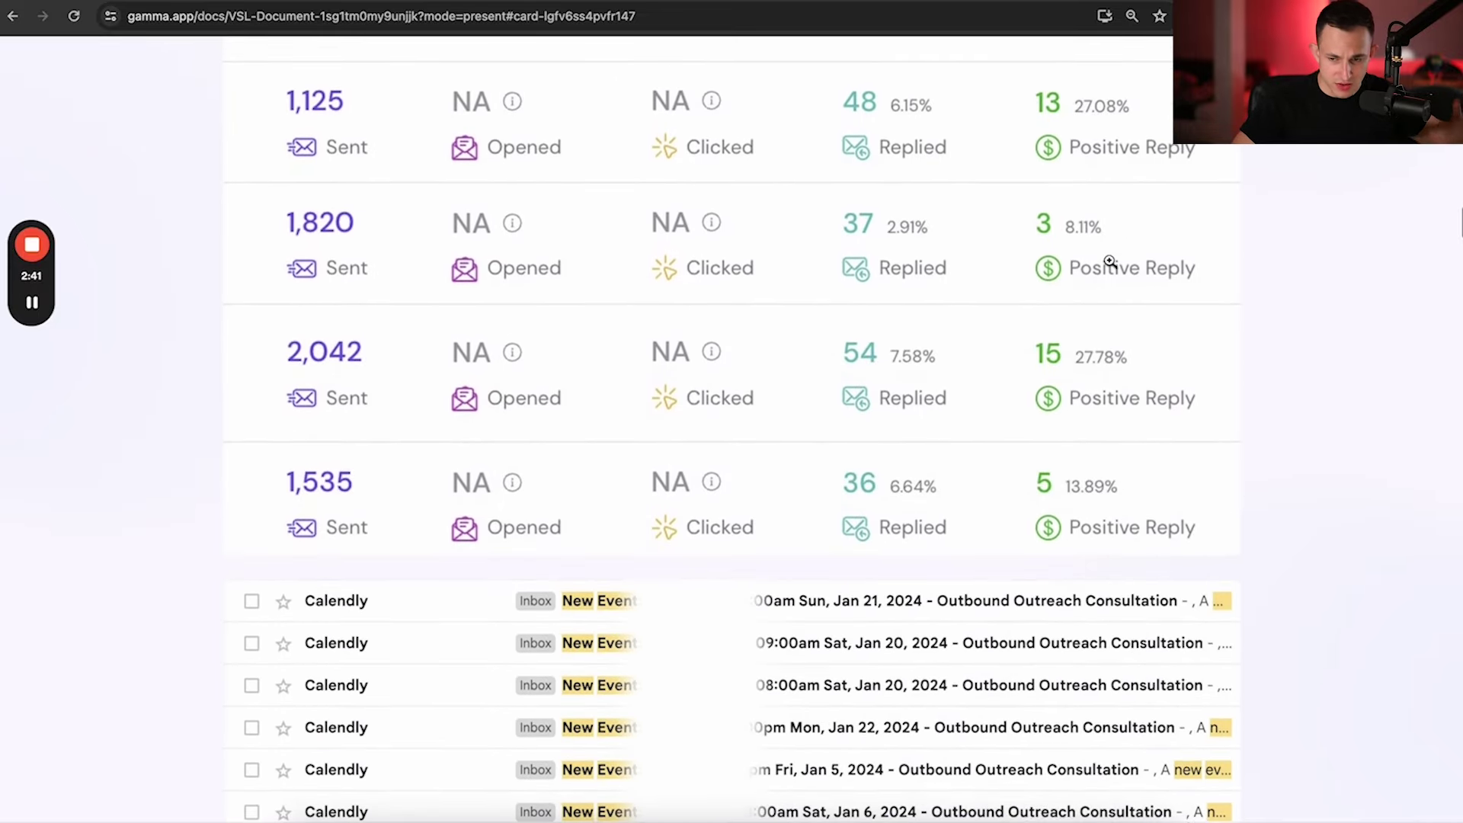
Look through the Calendly new-event emails and the Zapier meeting-booked notifications in the VSL document.
scroll(1109, 261, "down", 9)
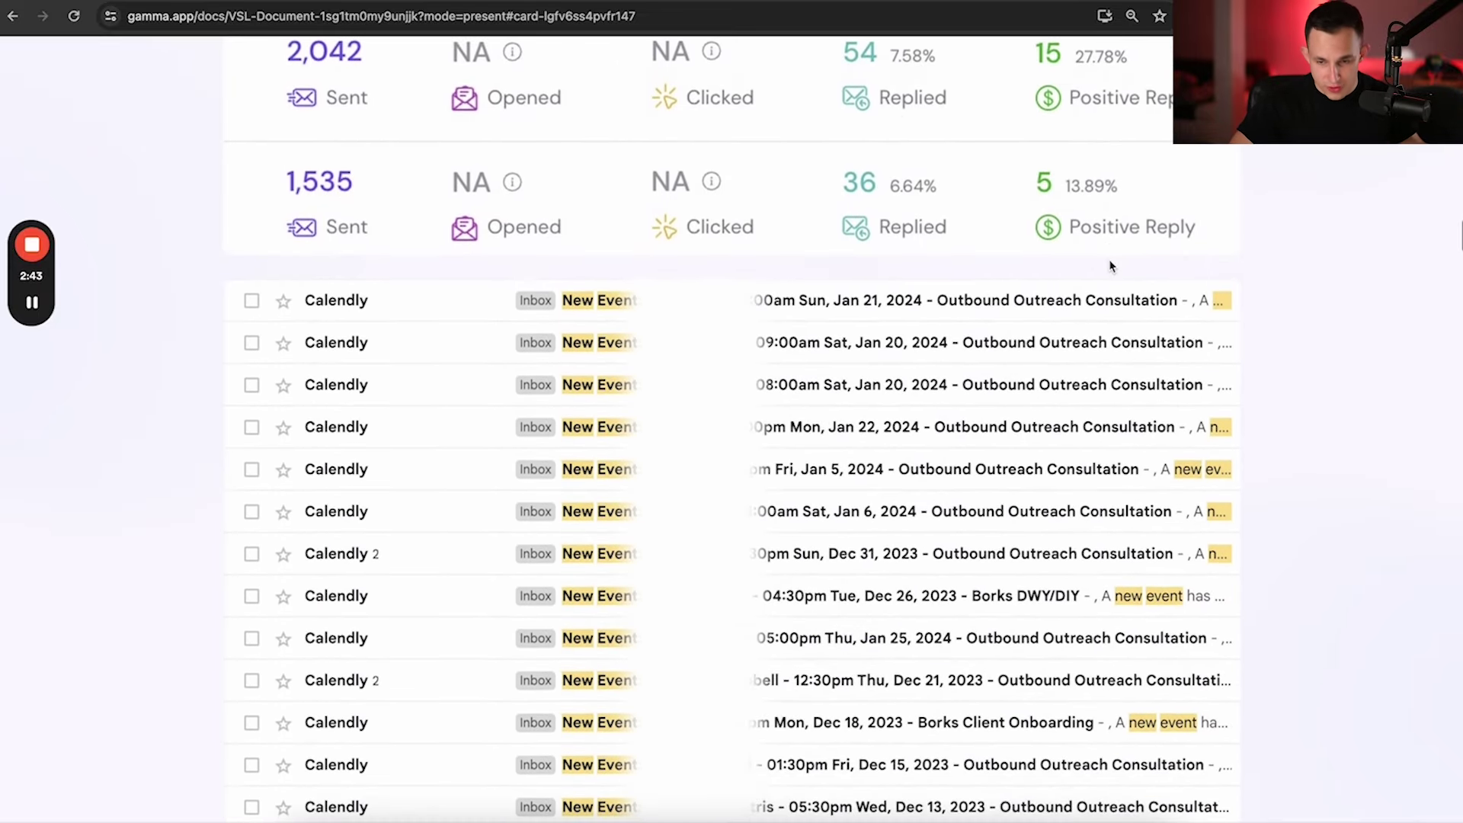
scroll(737, 234, "down", 10)
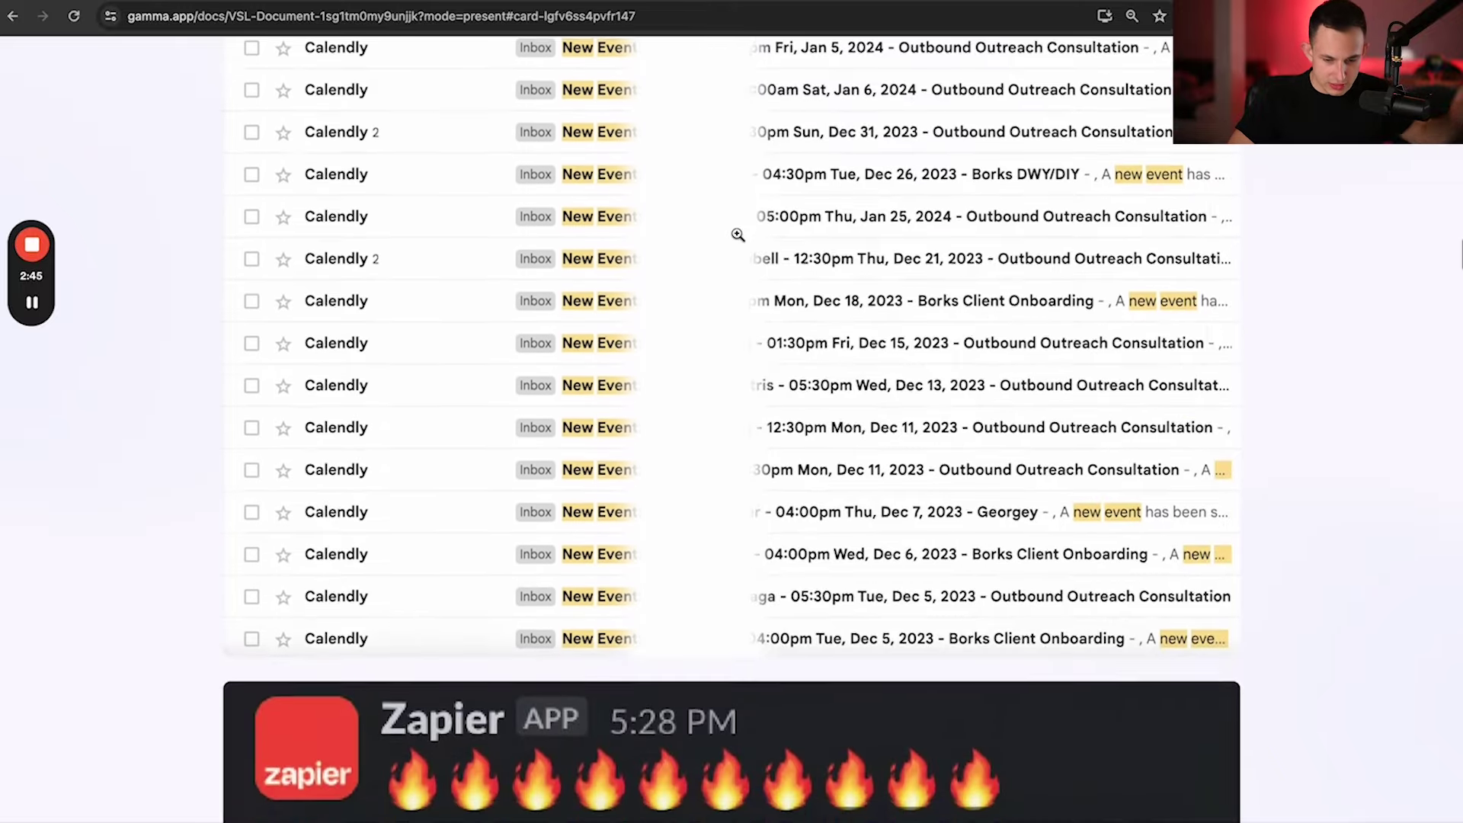
scroll(737, 234, "down", 6)
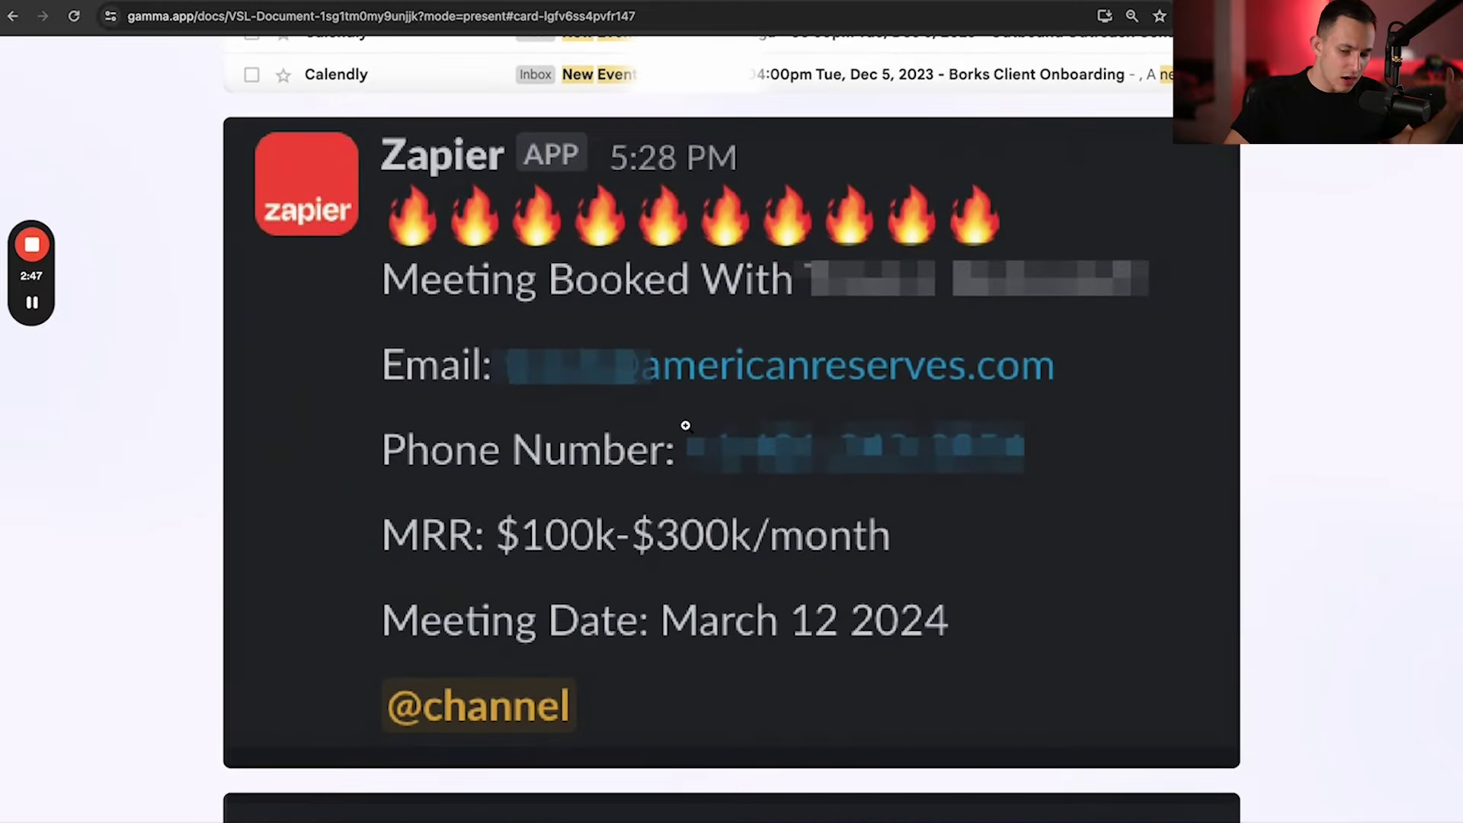
scroll(685, 425, "down", 12)
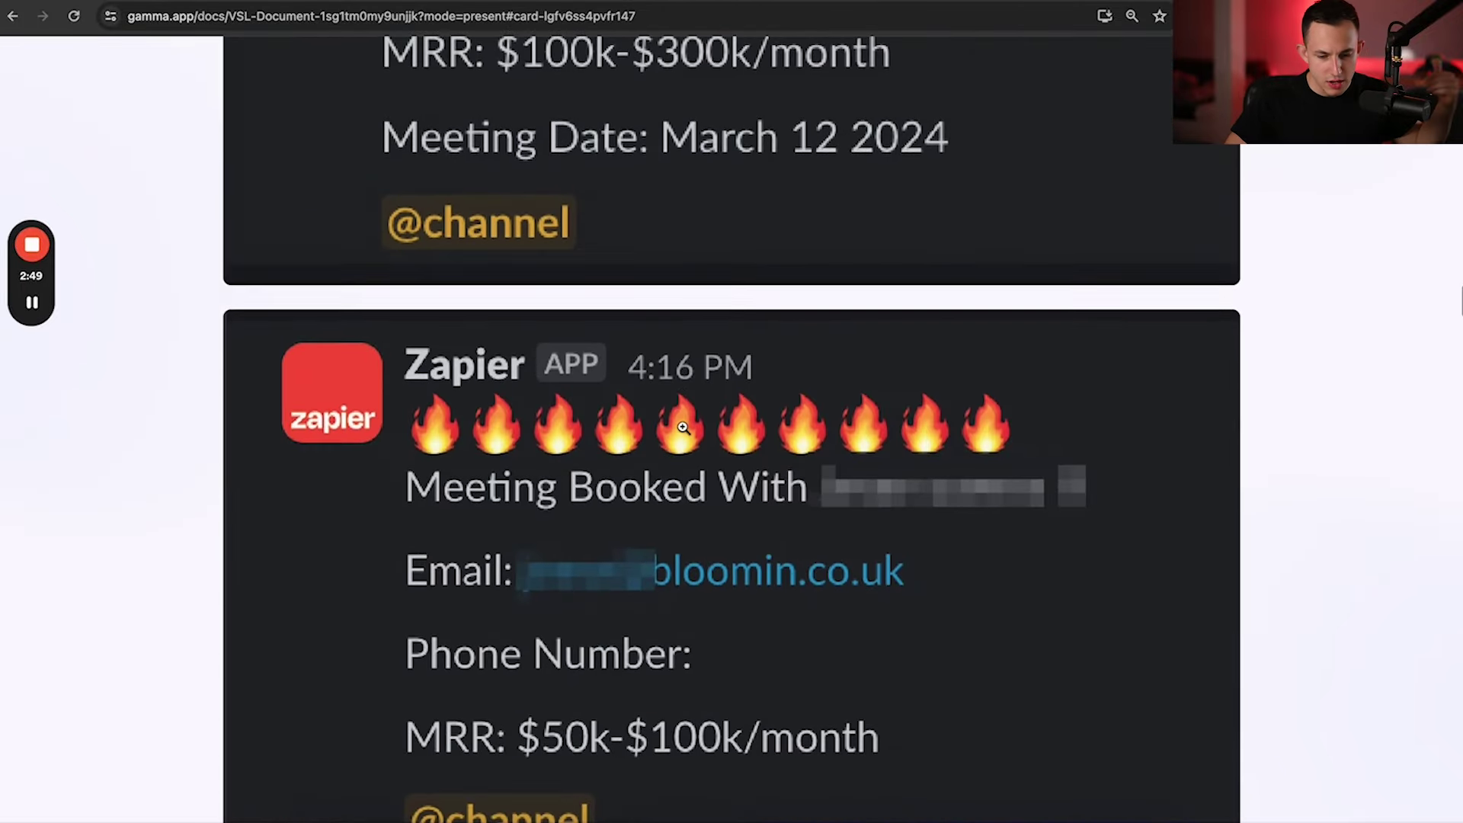
scroll(682, 426, "down", 14)
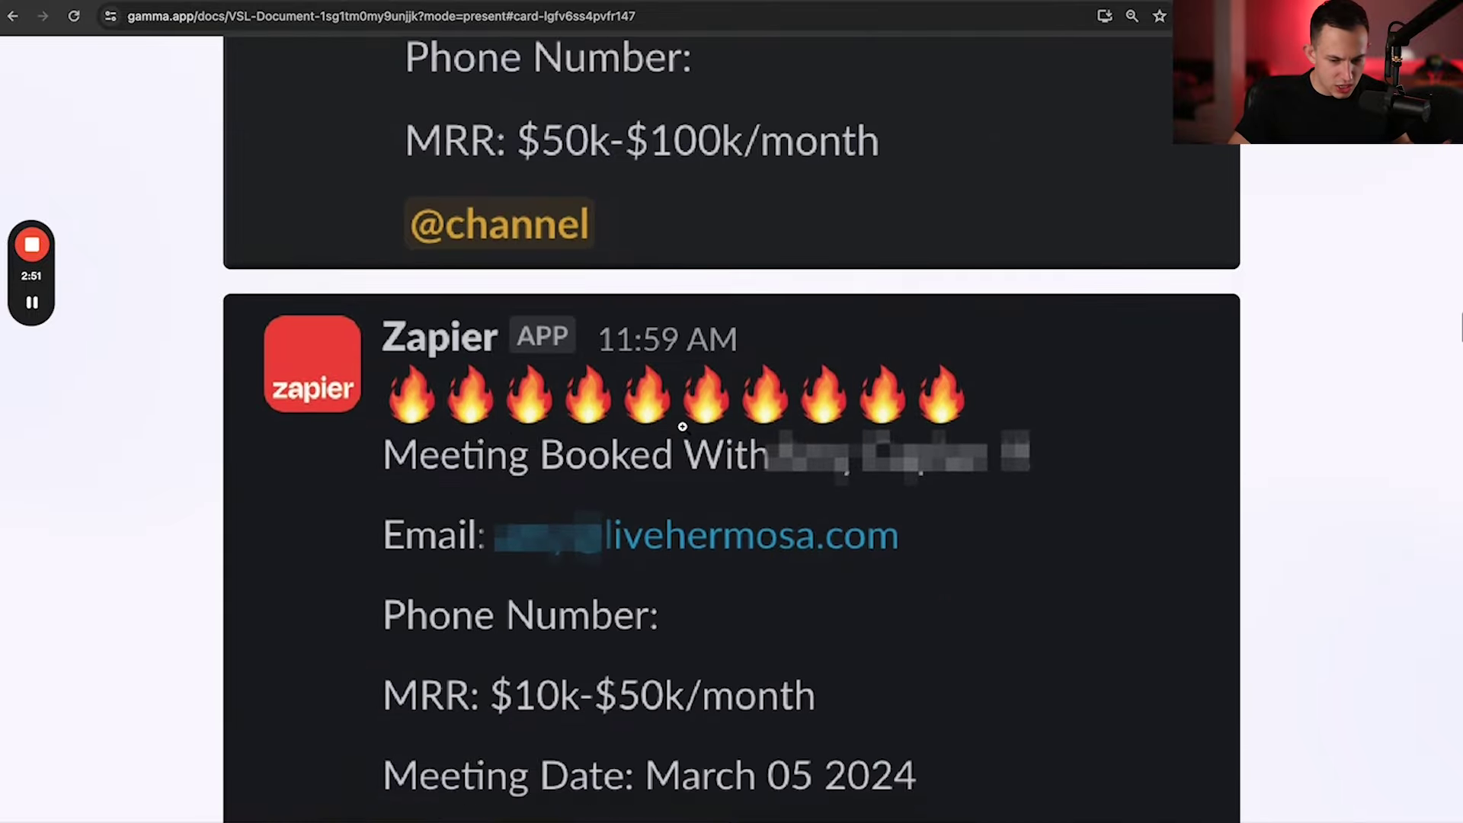
Examine the booked meeting details, including invitees' revenue answers and how they found the company, plus the PULSE campaign results.
scroll(682, 427, "down", 10)
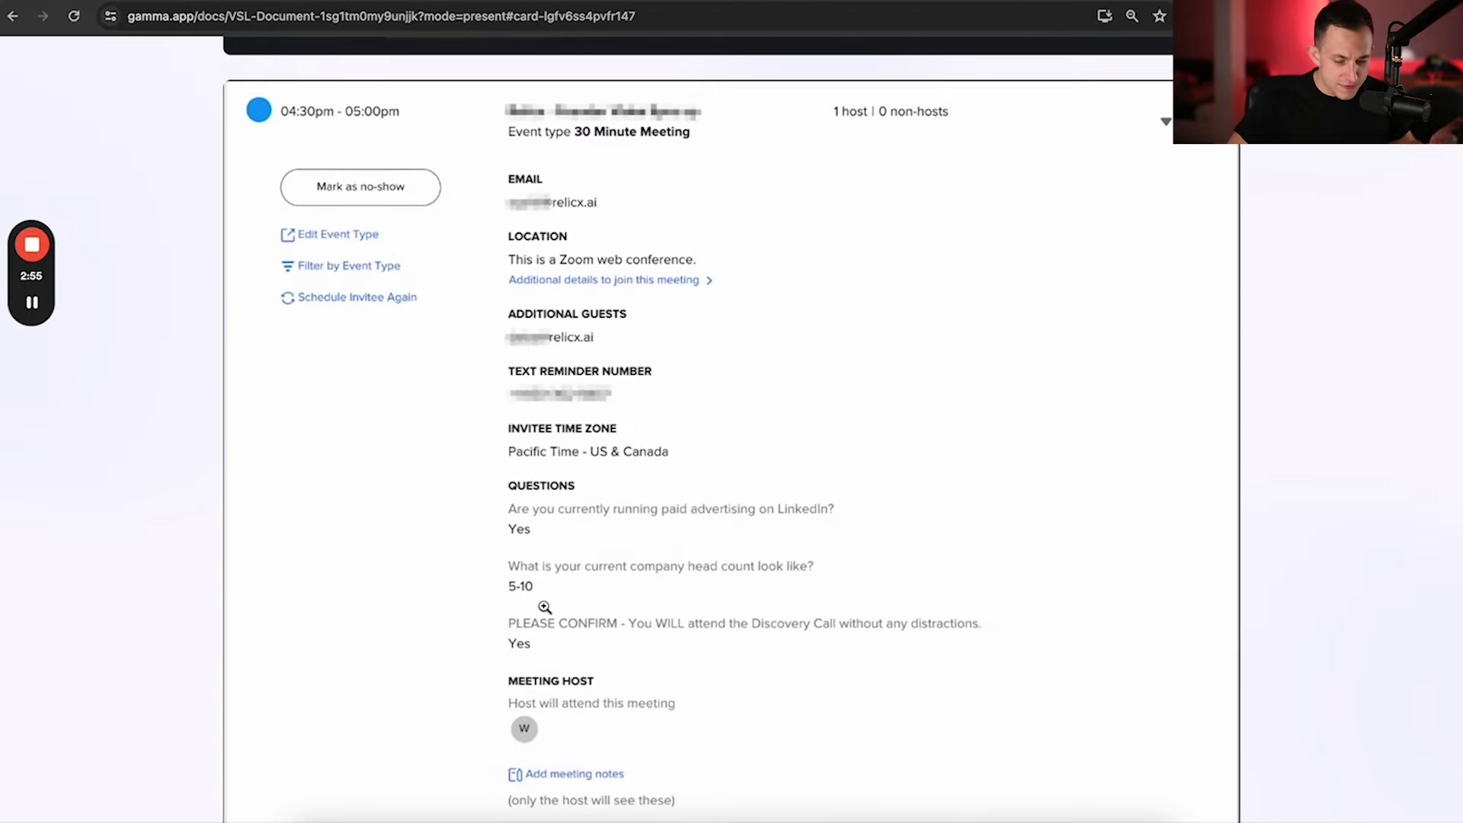
scroll(545, 607, "down", 15)
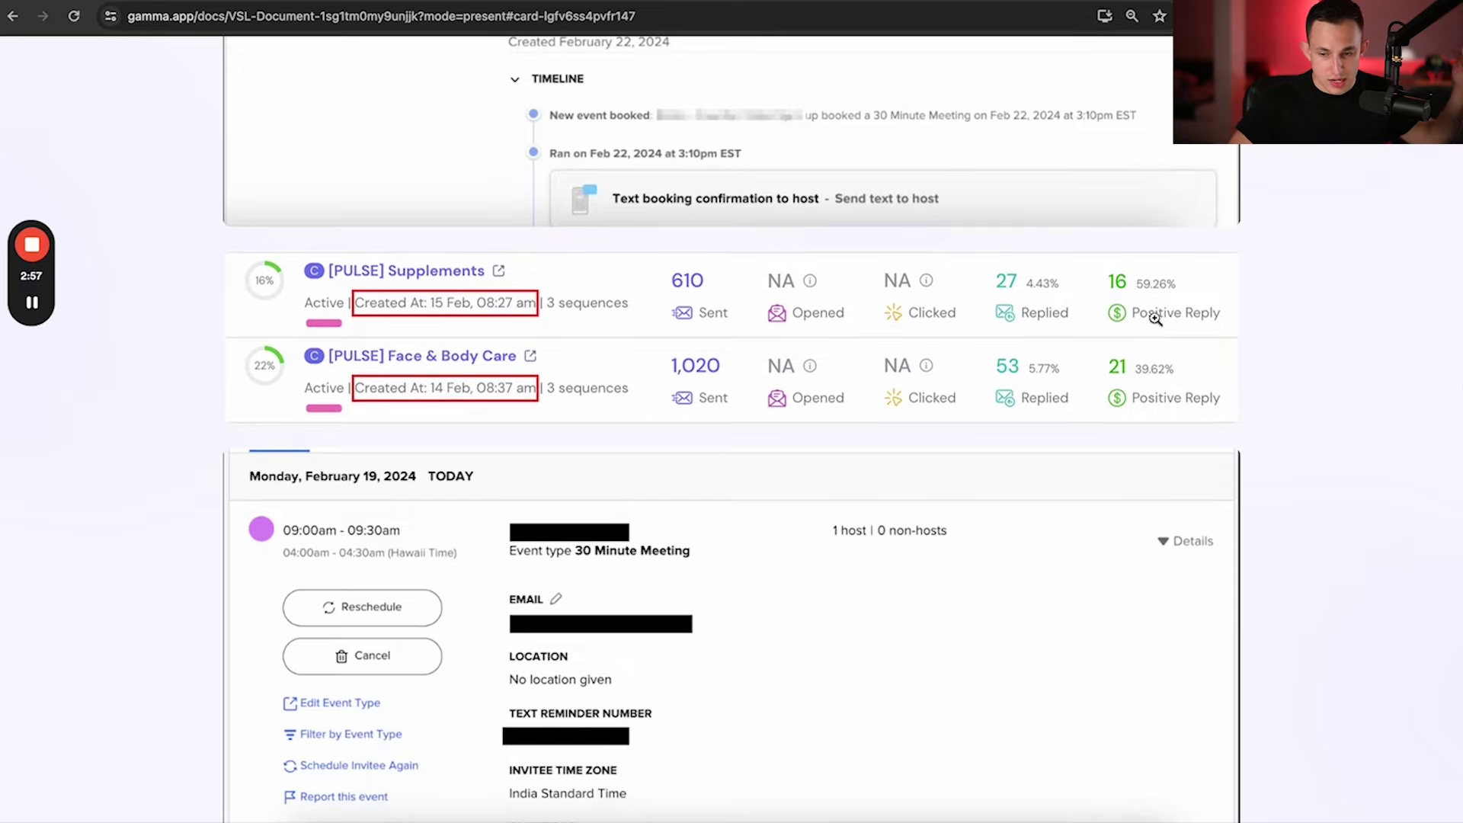
scroll(1130, 277, "down", 2)
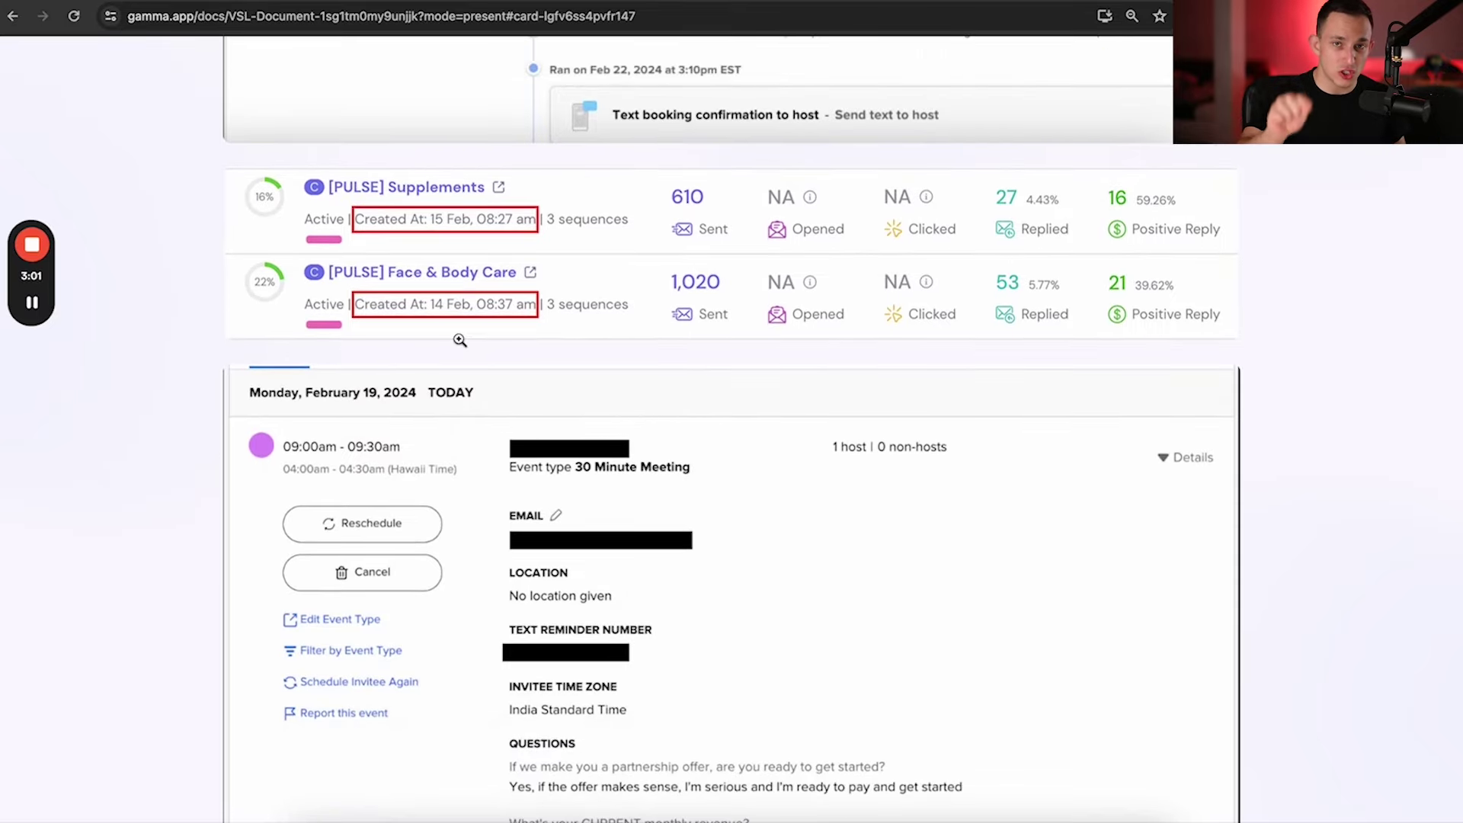
scroll(459, 340, "down", 8)
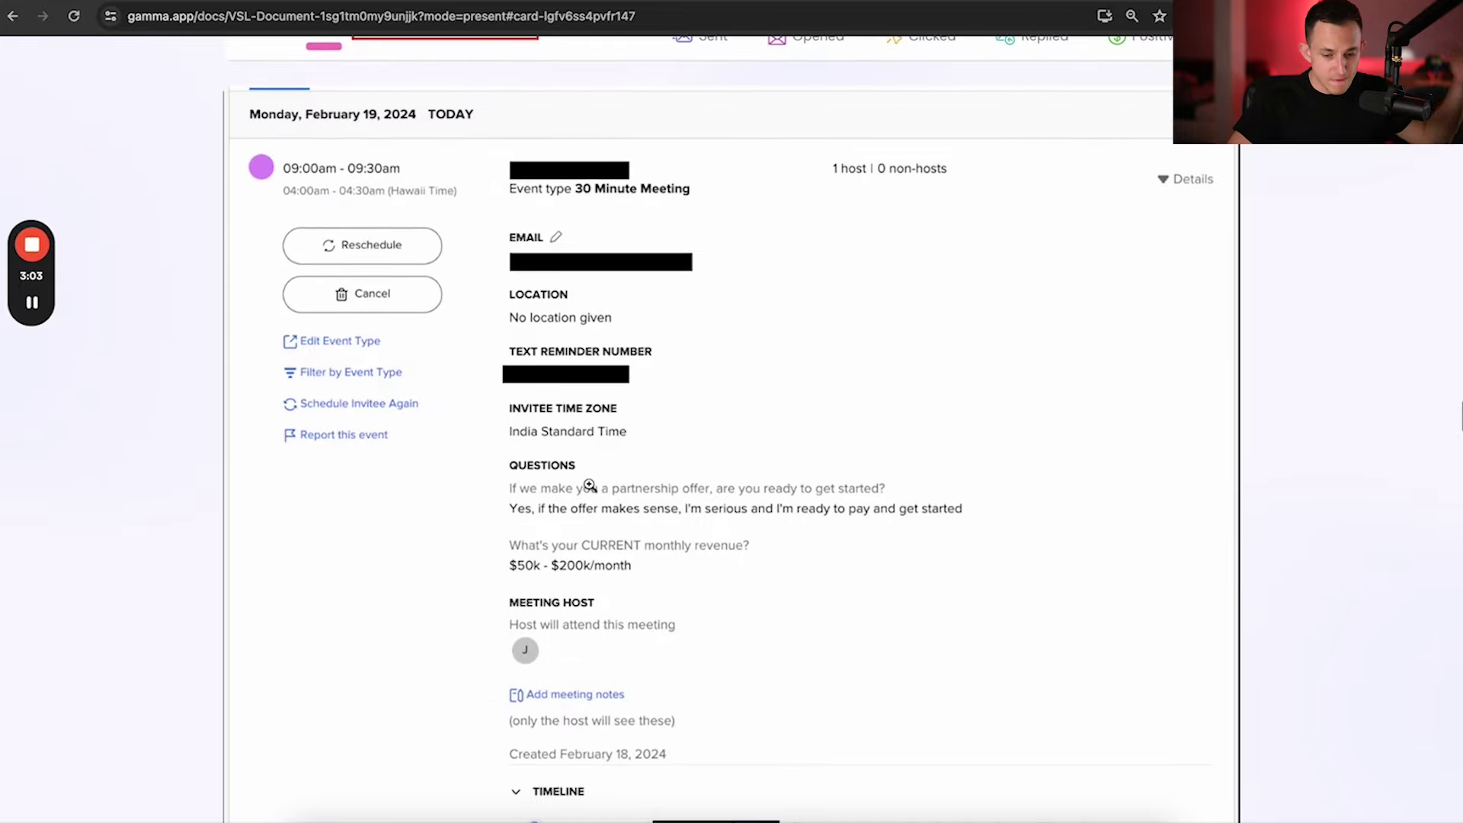
scroll(590, 485, "down", 14)
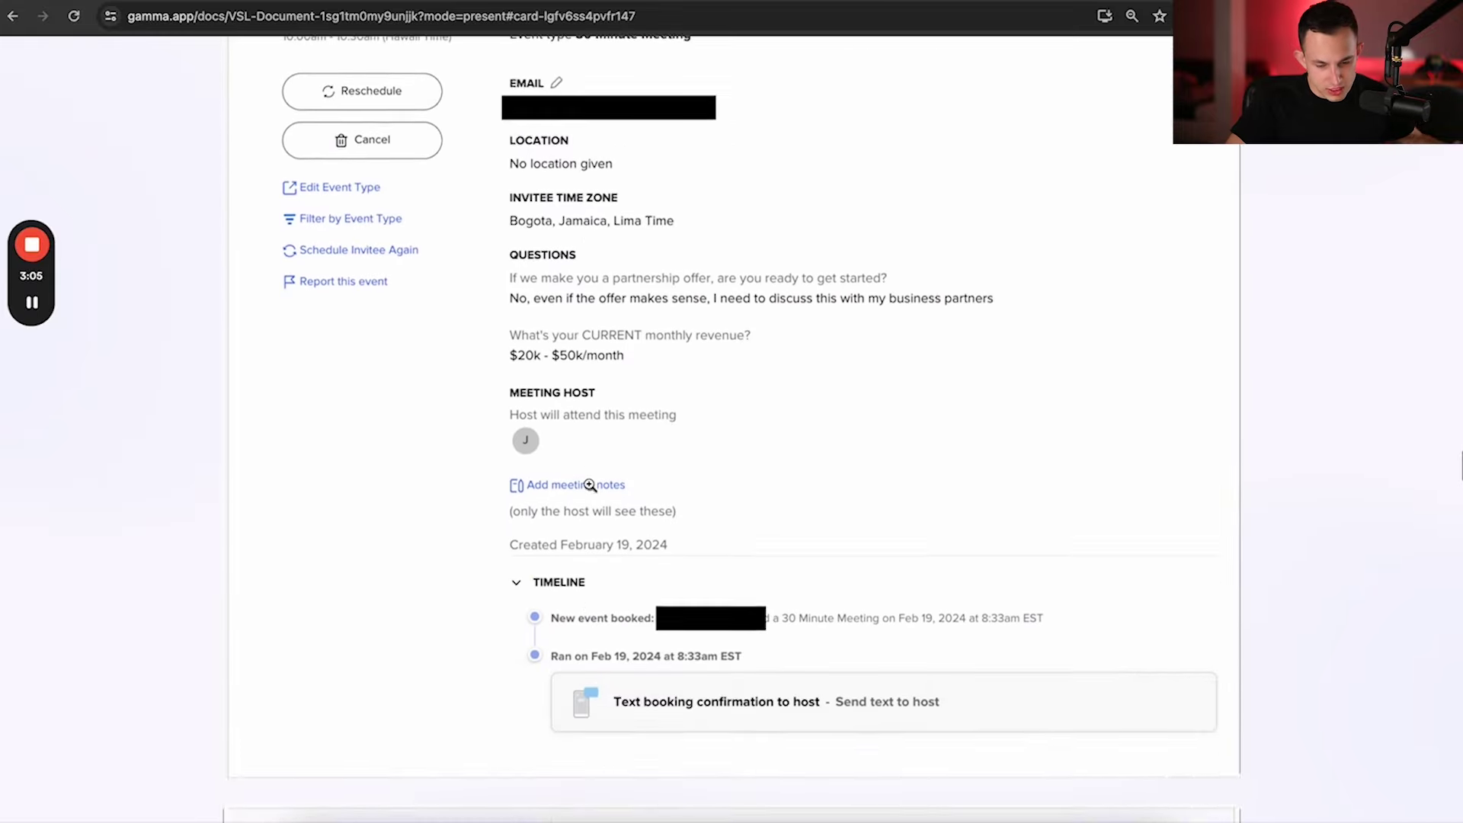
scroll(589, 485, "down", 13)
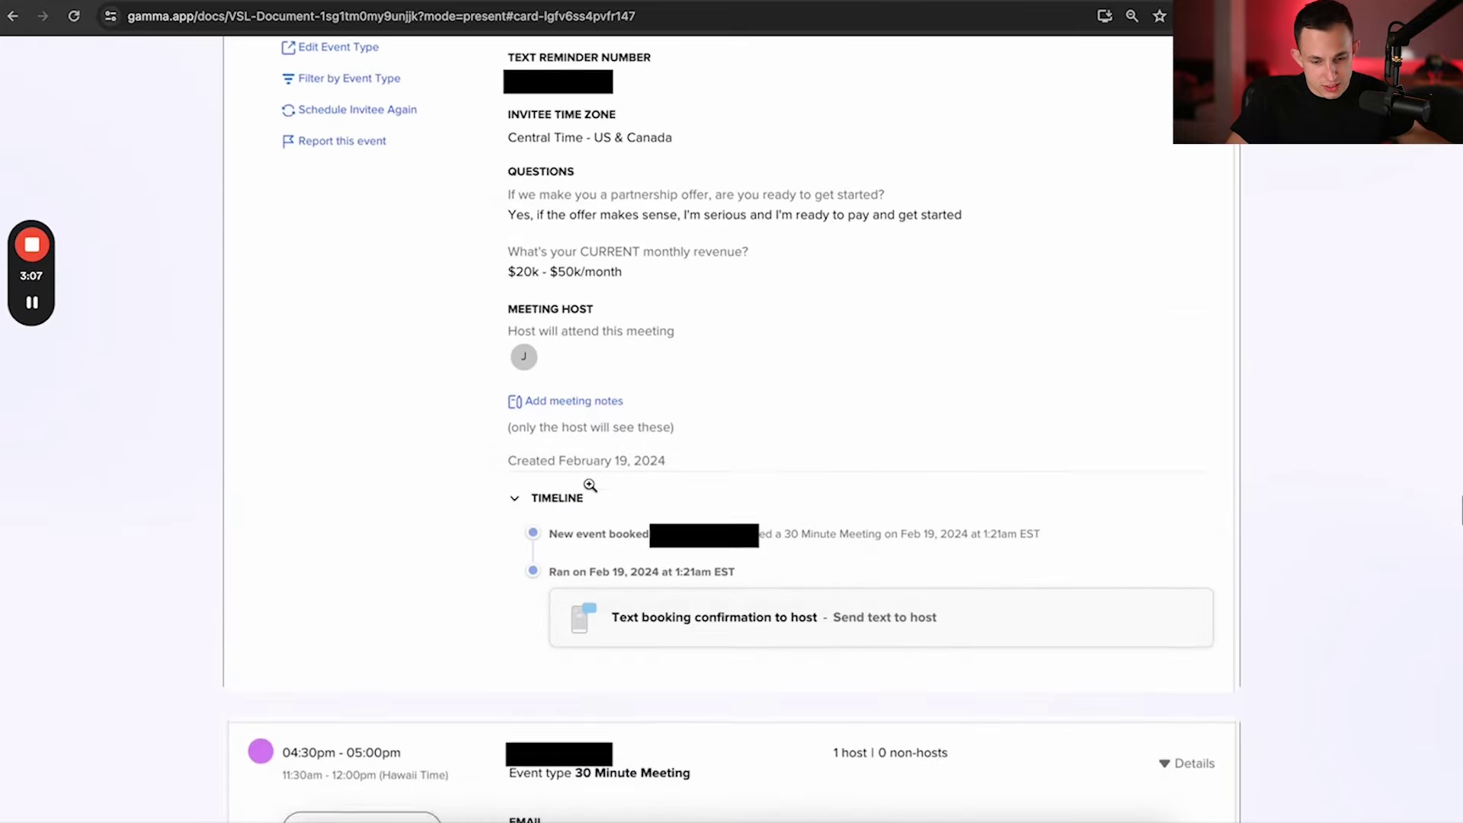
scroll(589, 483, "down", 14)
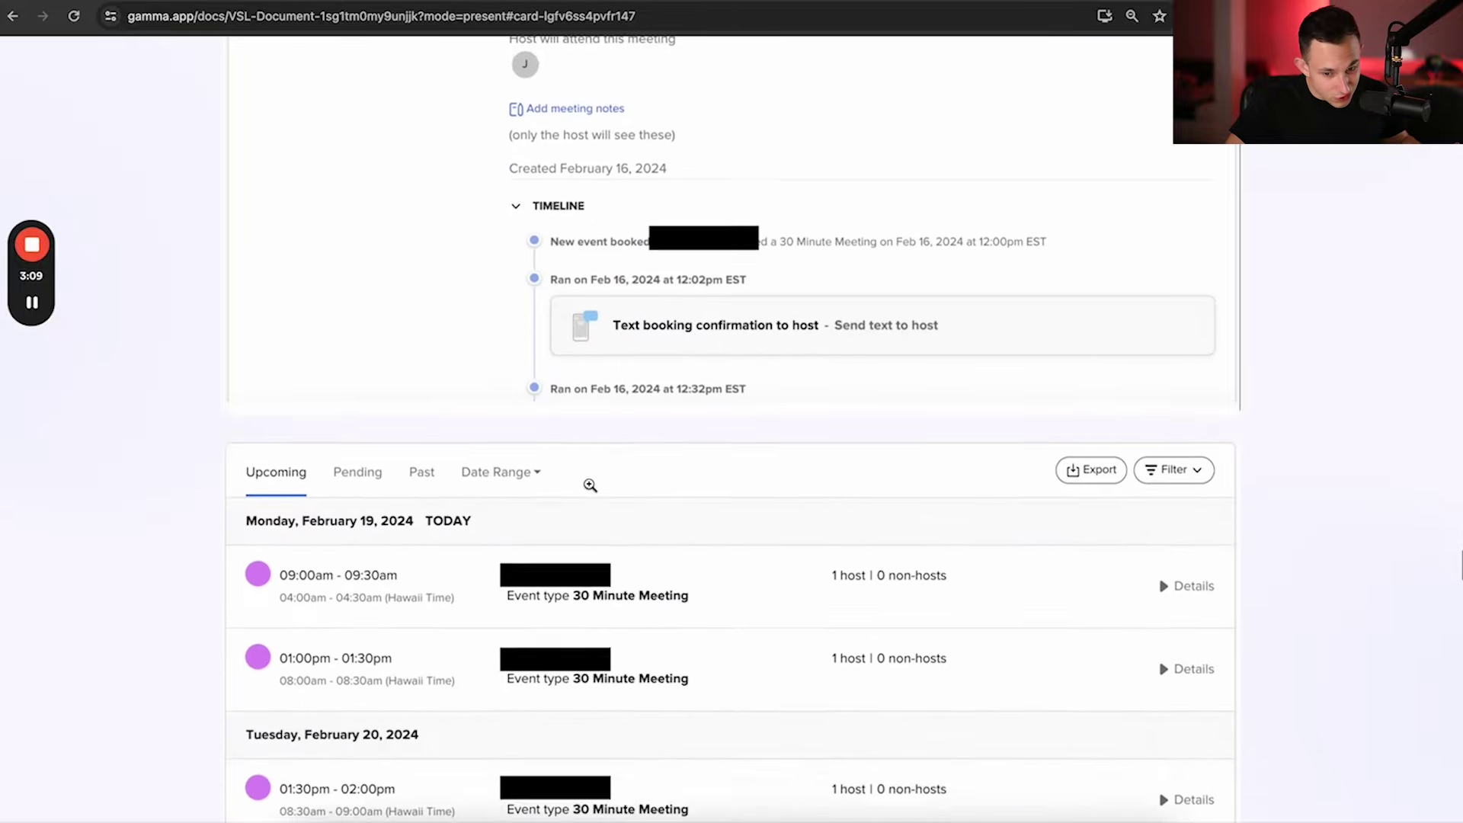
scroll(590, 485, "down", 12)
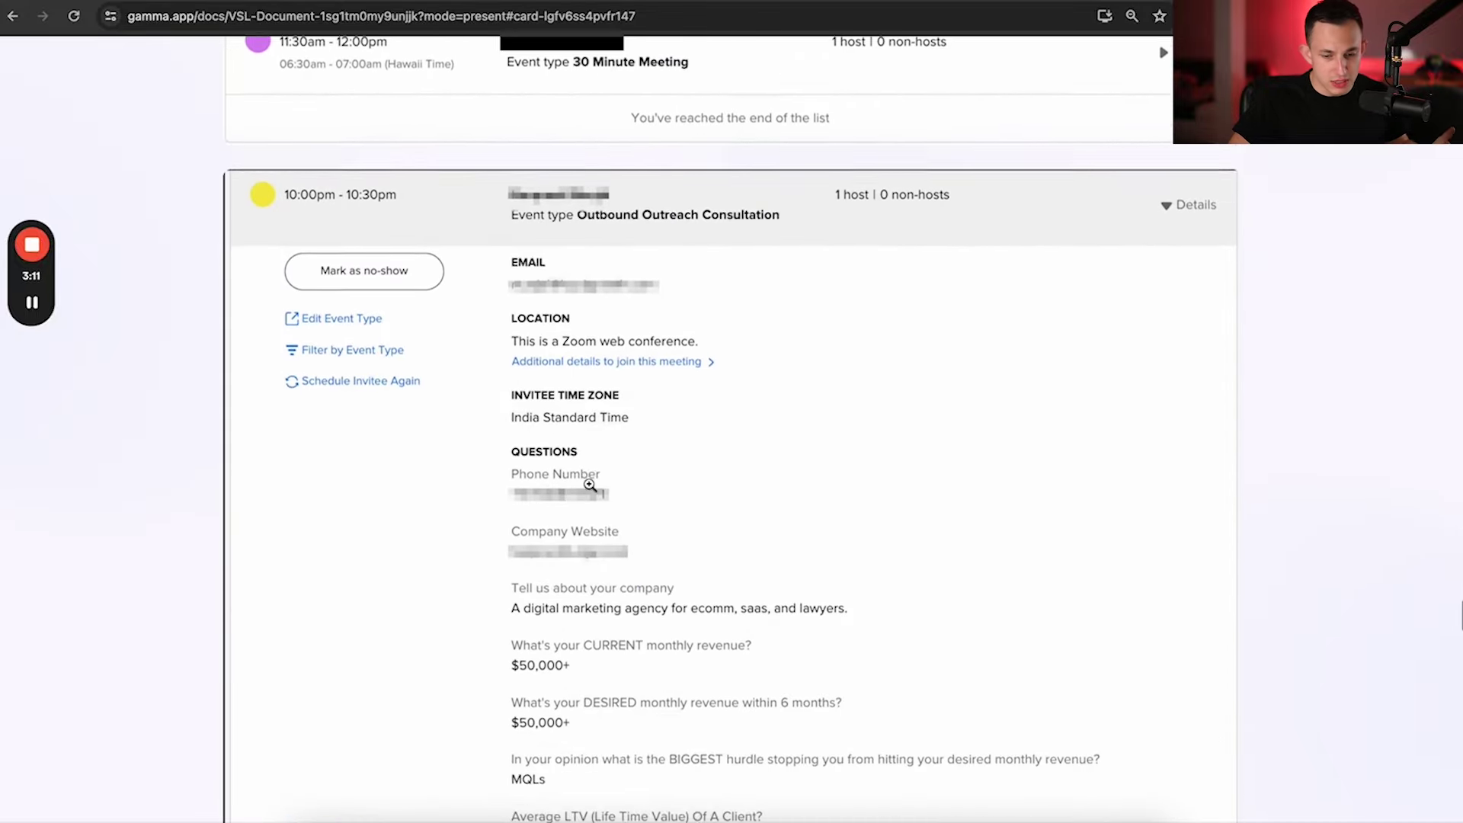
scroll(589, 485, "down", 2)
scroll(533, 491, "down", 16)
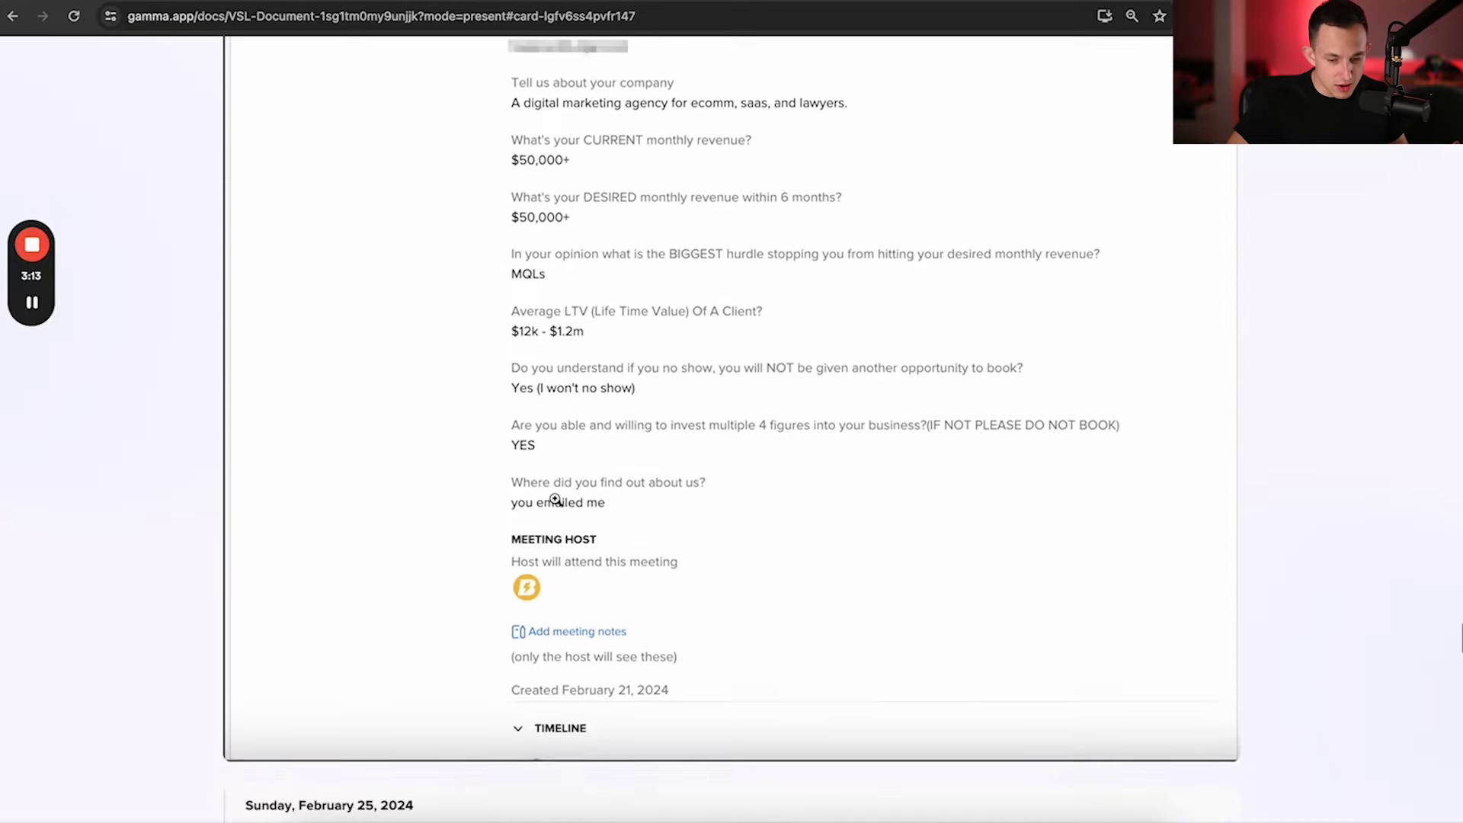
scroll(506, 604, "down", 12)
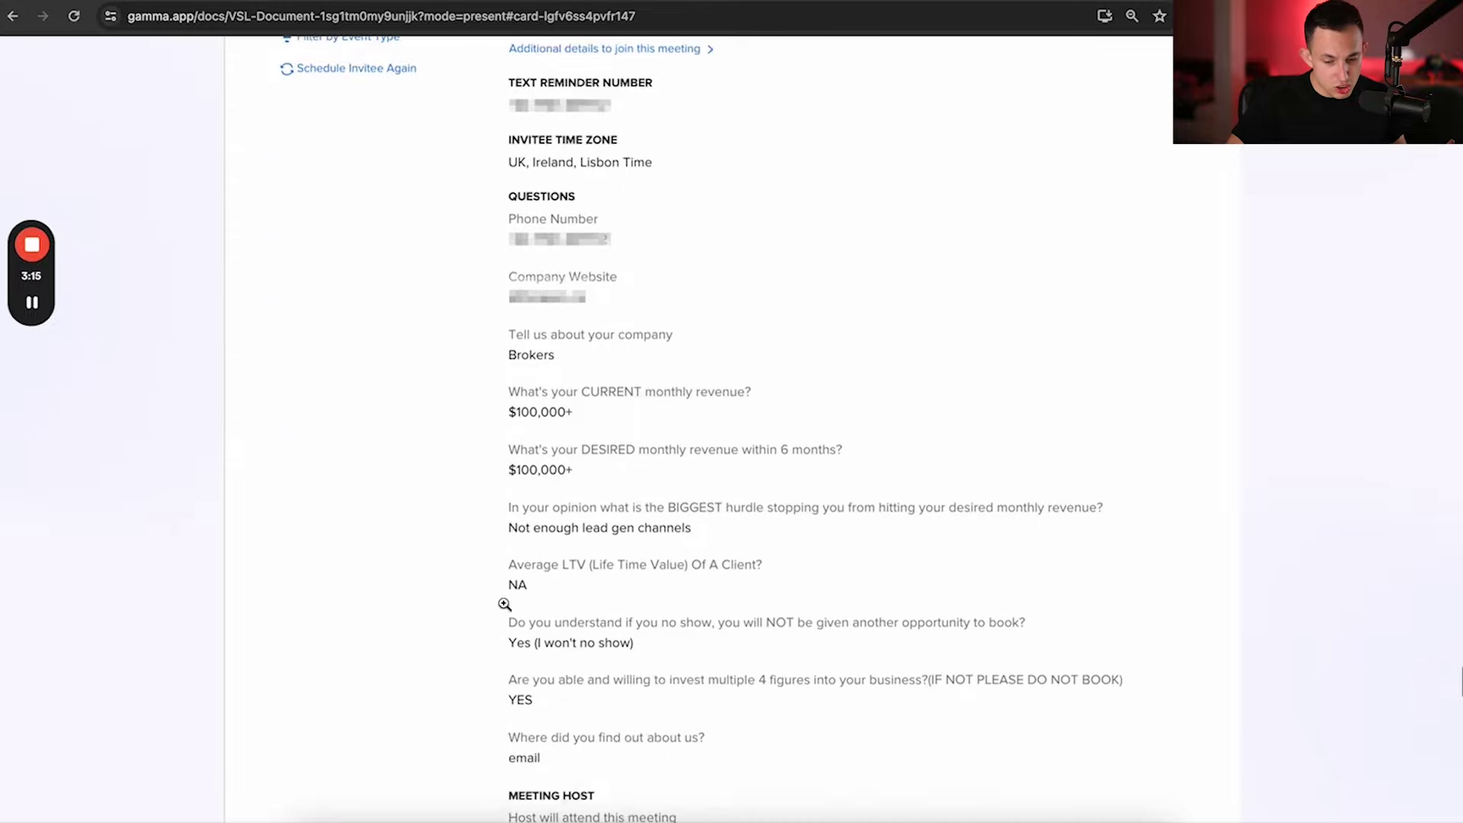
scroll(504, 604, "down", 10)
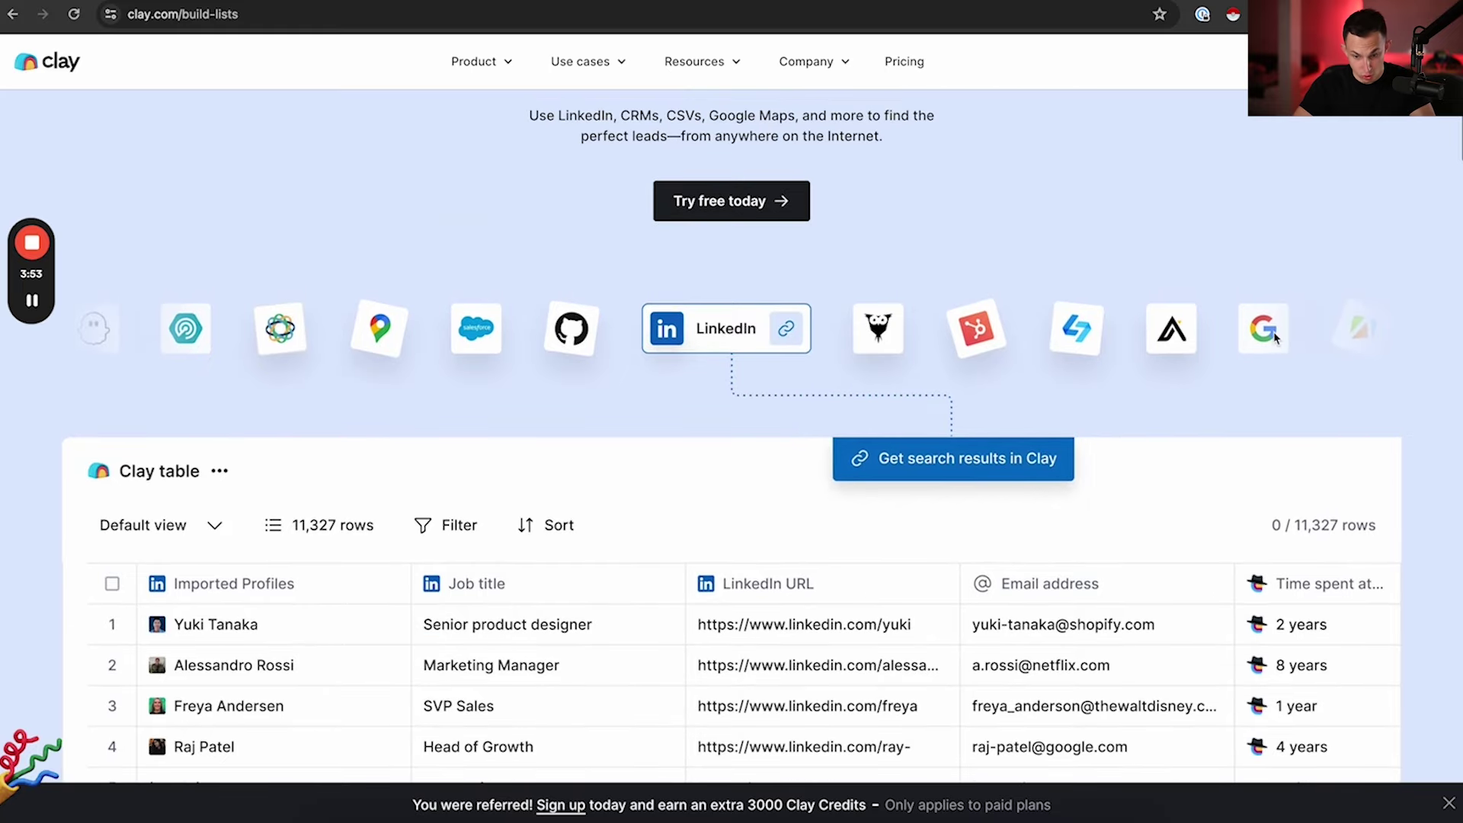
Look over Clay's use cases on its website and the column types available in the Clay Example Video table.
left_click(581, 61)
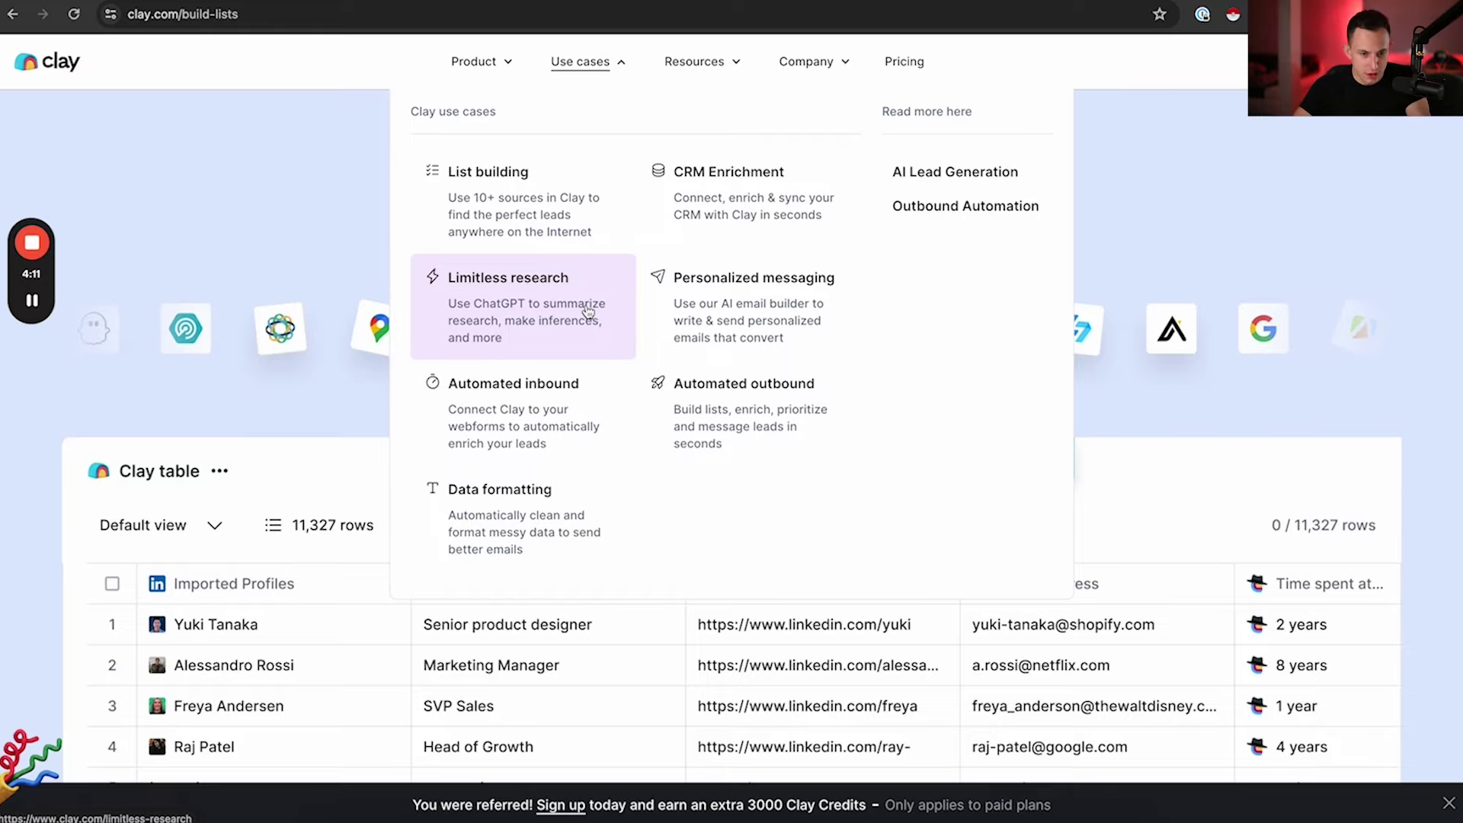
key("ctrl+Tab")
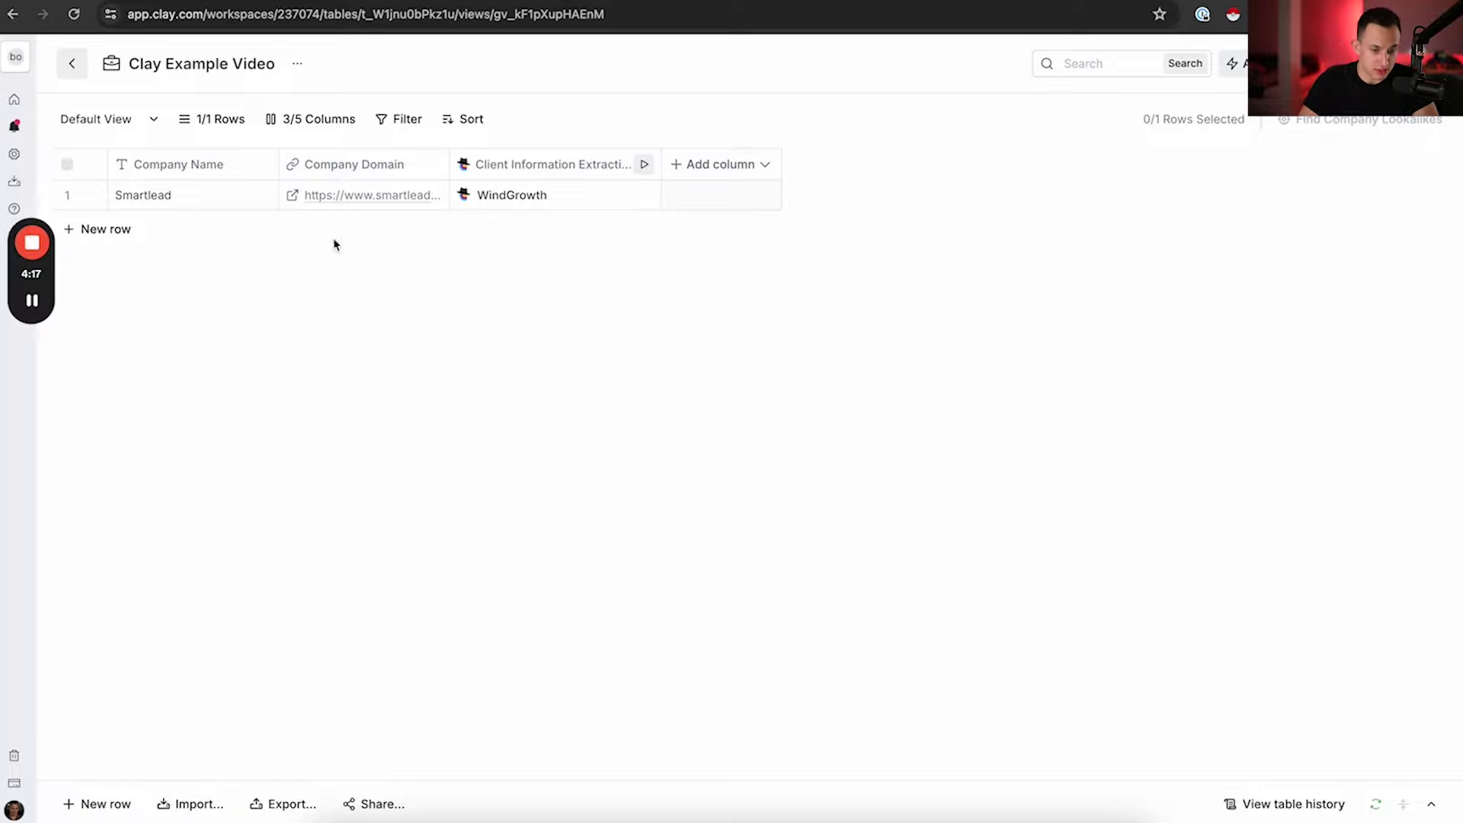
left_click(716, 172)
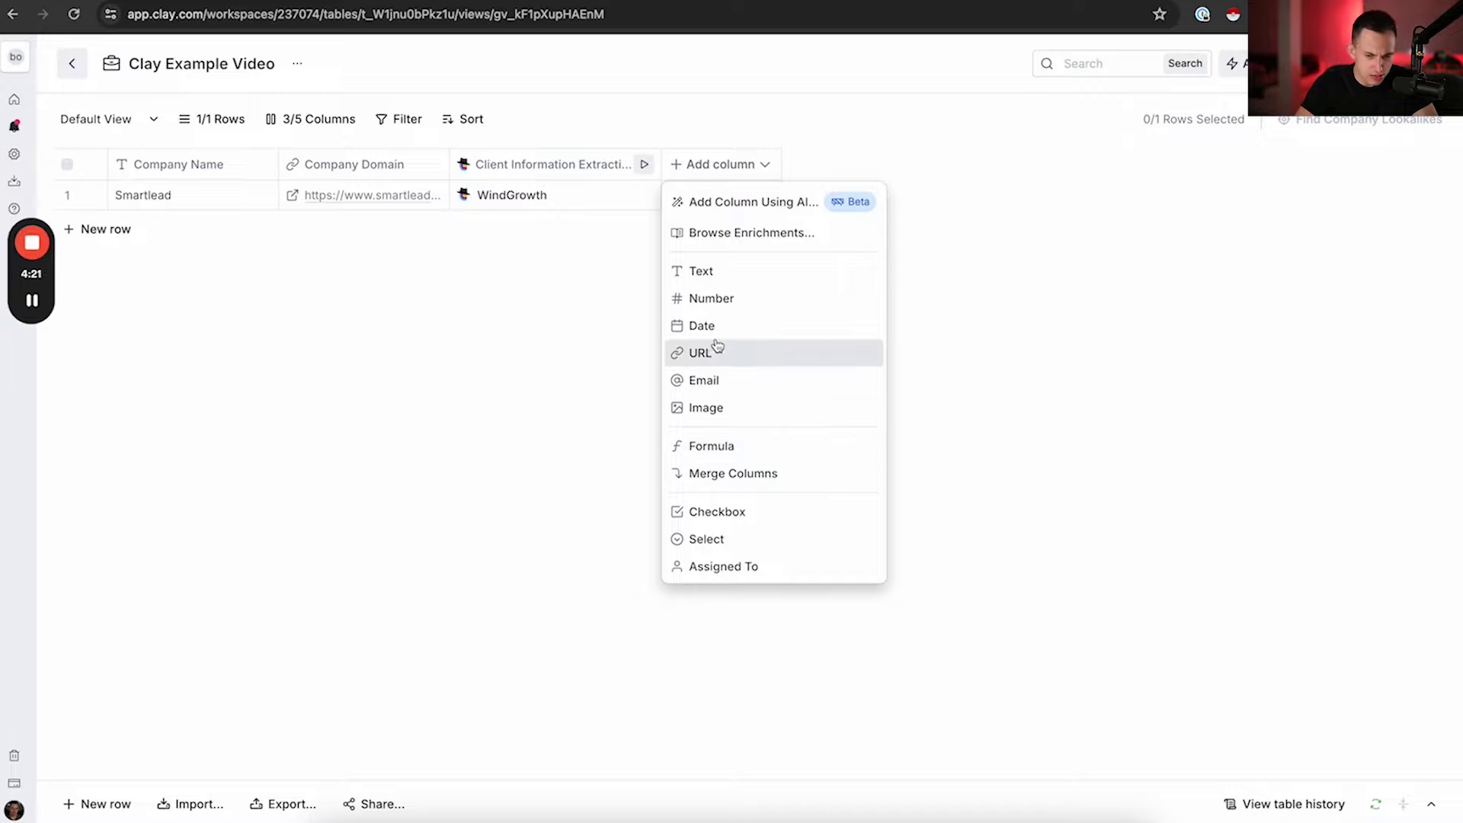
left_click(636, 392)
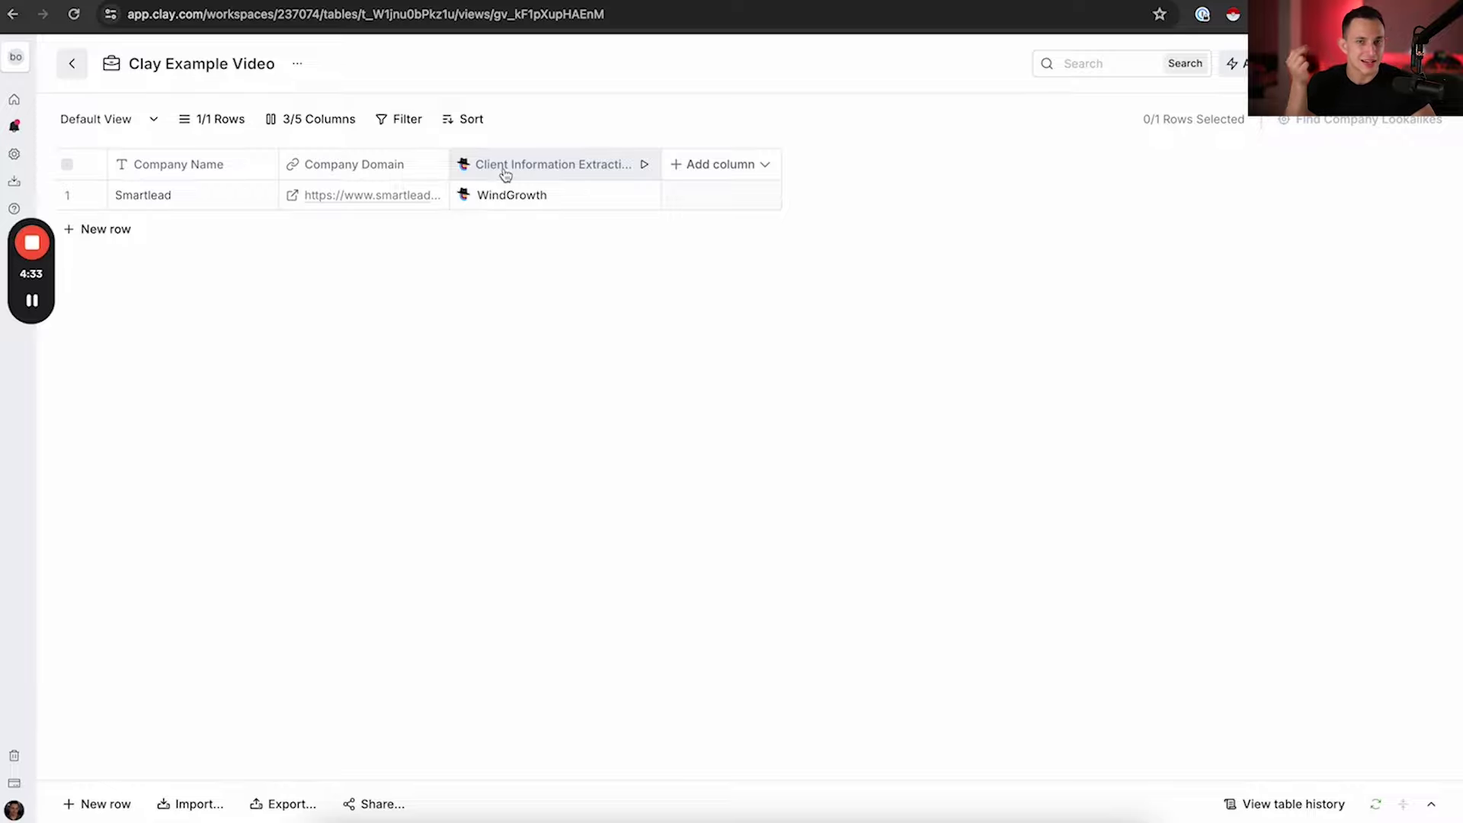
left_click(412, 196)
left_click(393, 194)
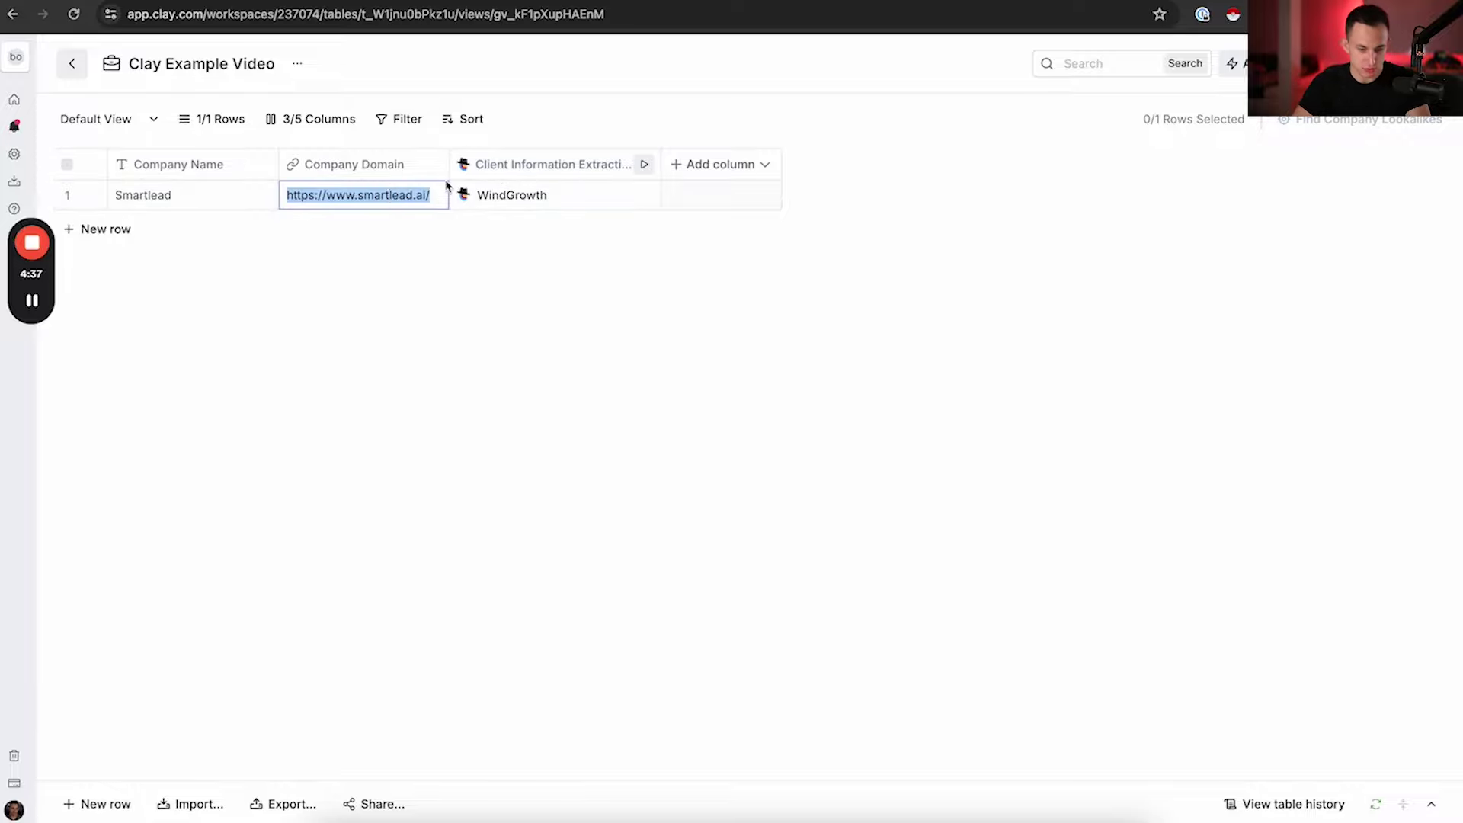
key("super+c")
key("super+t")
key("super+v")
key("Return")
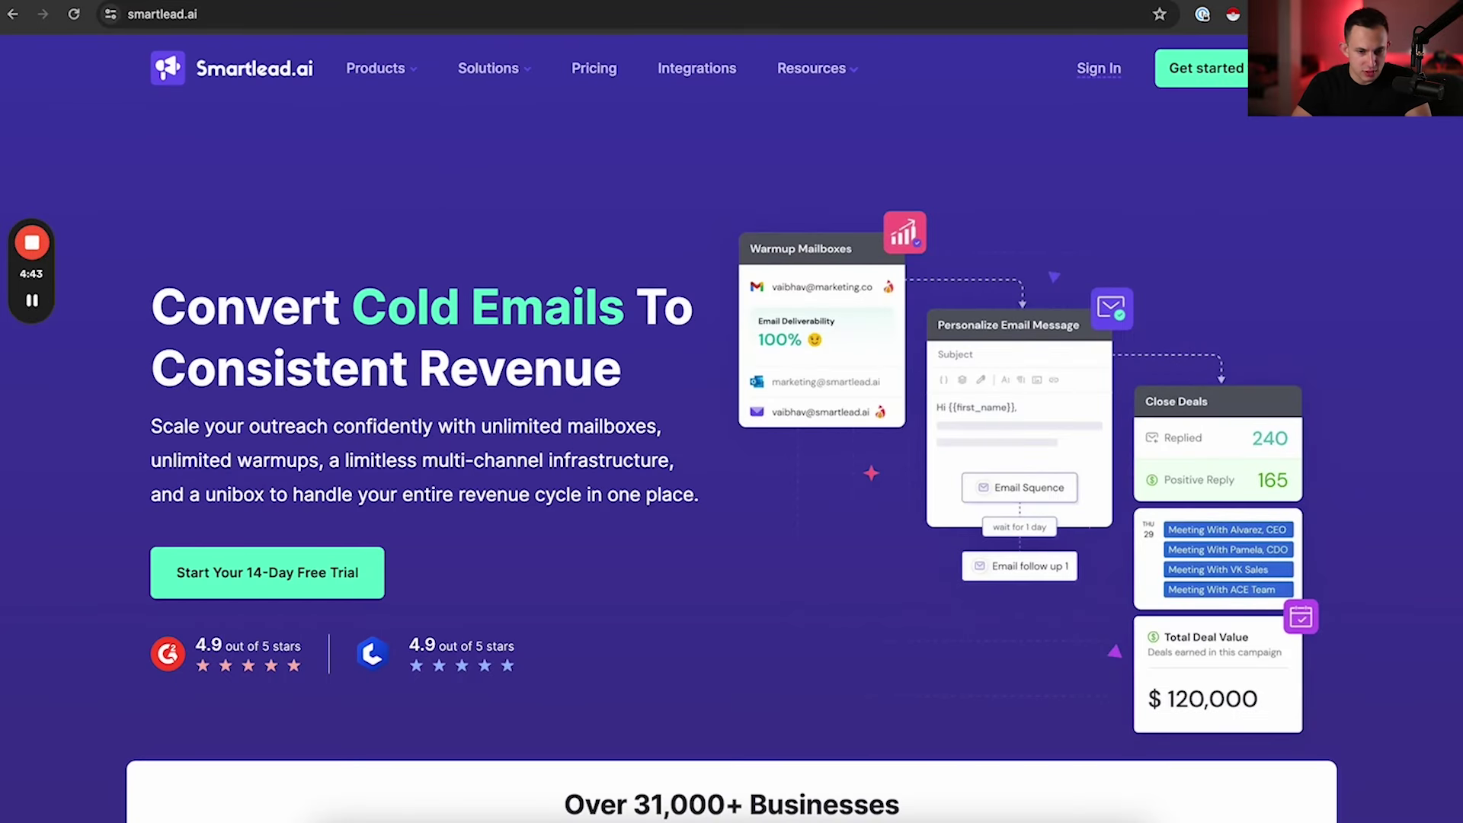
Check the Smartlead row's extracted client in the table and search Smartlead's website for WindGrowth to examine the matching testimonial.
key("ctrl+shift+Tab")
key("ctrl+shift+Tab")
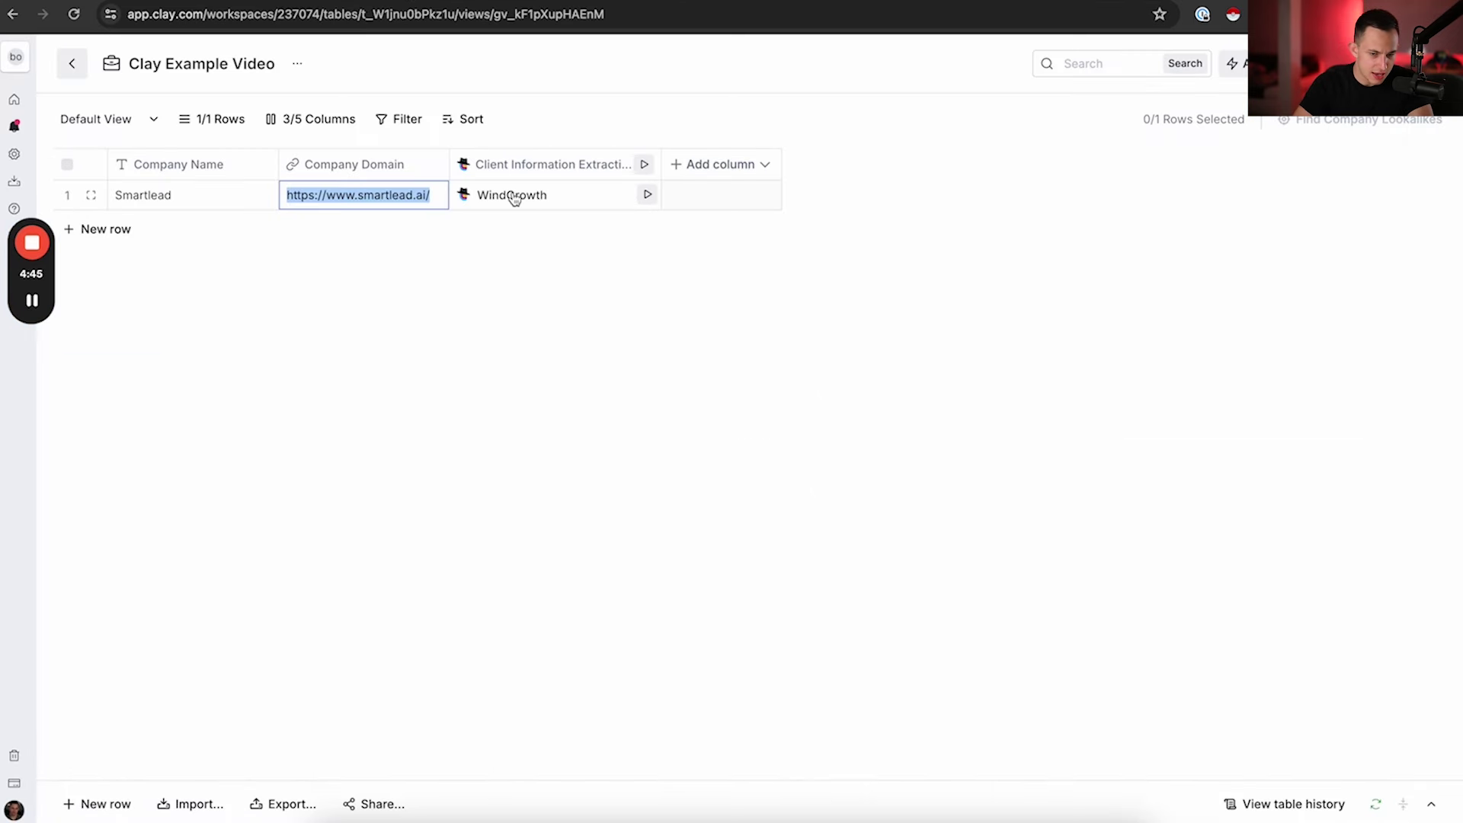
key("ctrl+Tab")
key("ctrl+Tab")
key("super+f")
type("WindG")
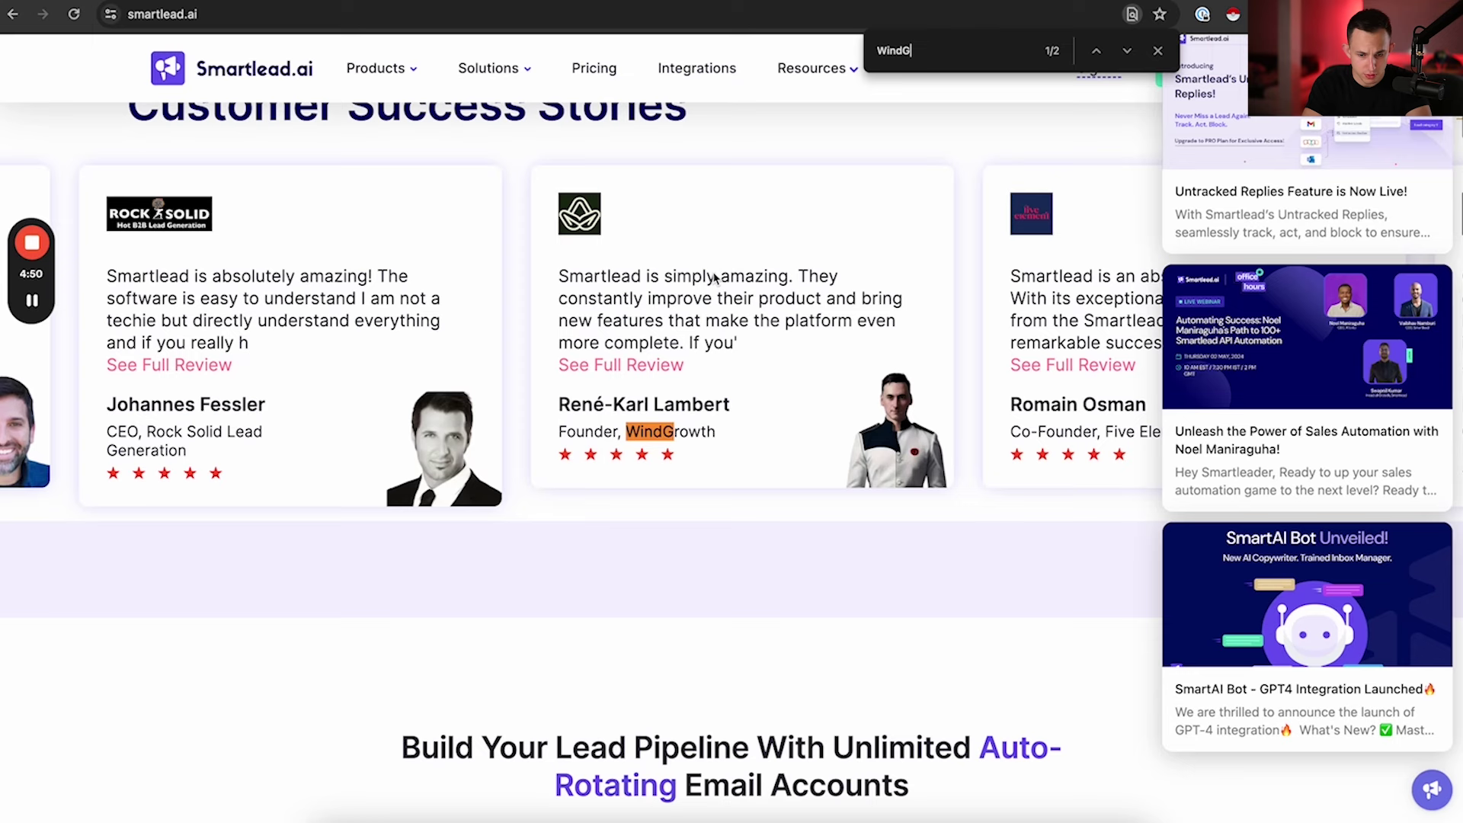
key("Escape")
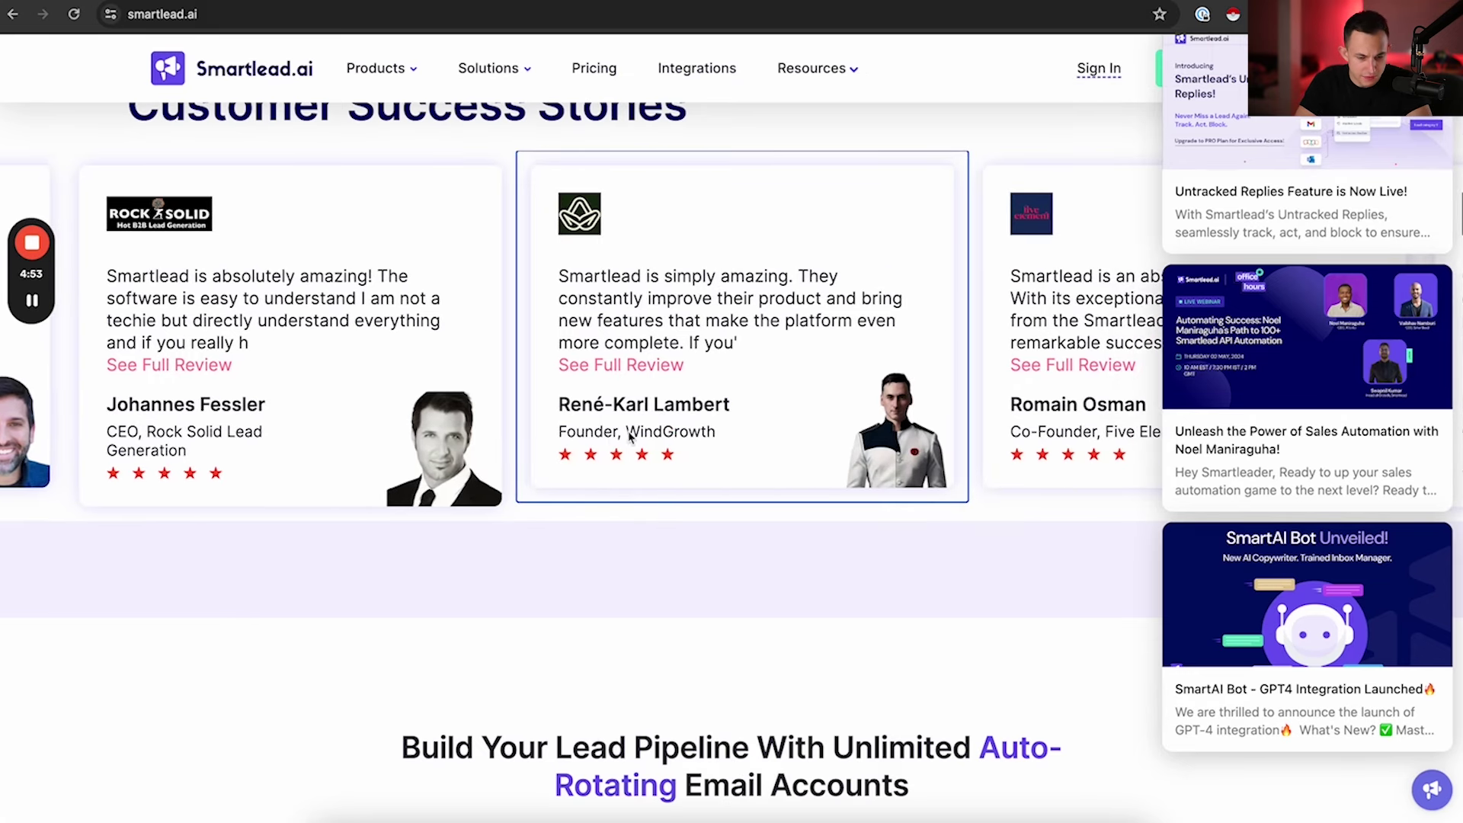
scroll(893, 428, "up", 5)
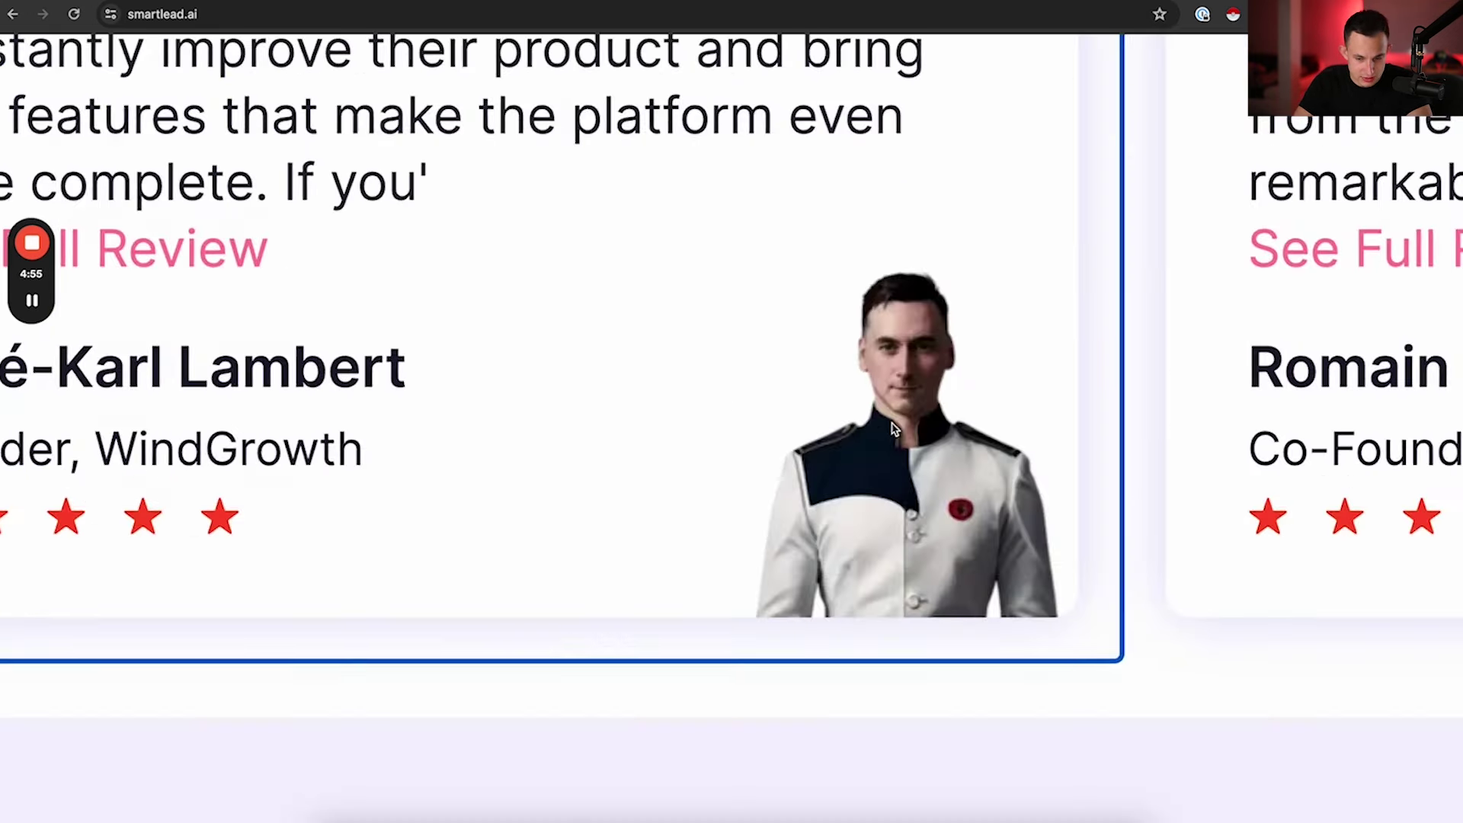
scroll(920, 400, "down", 5)
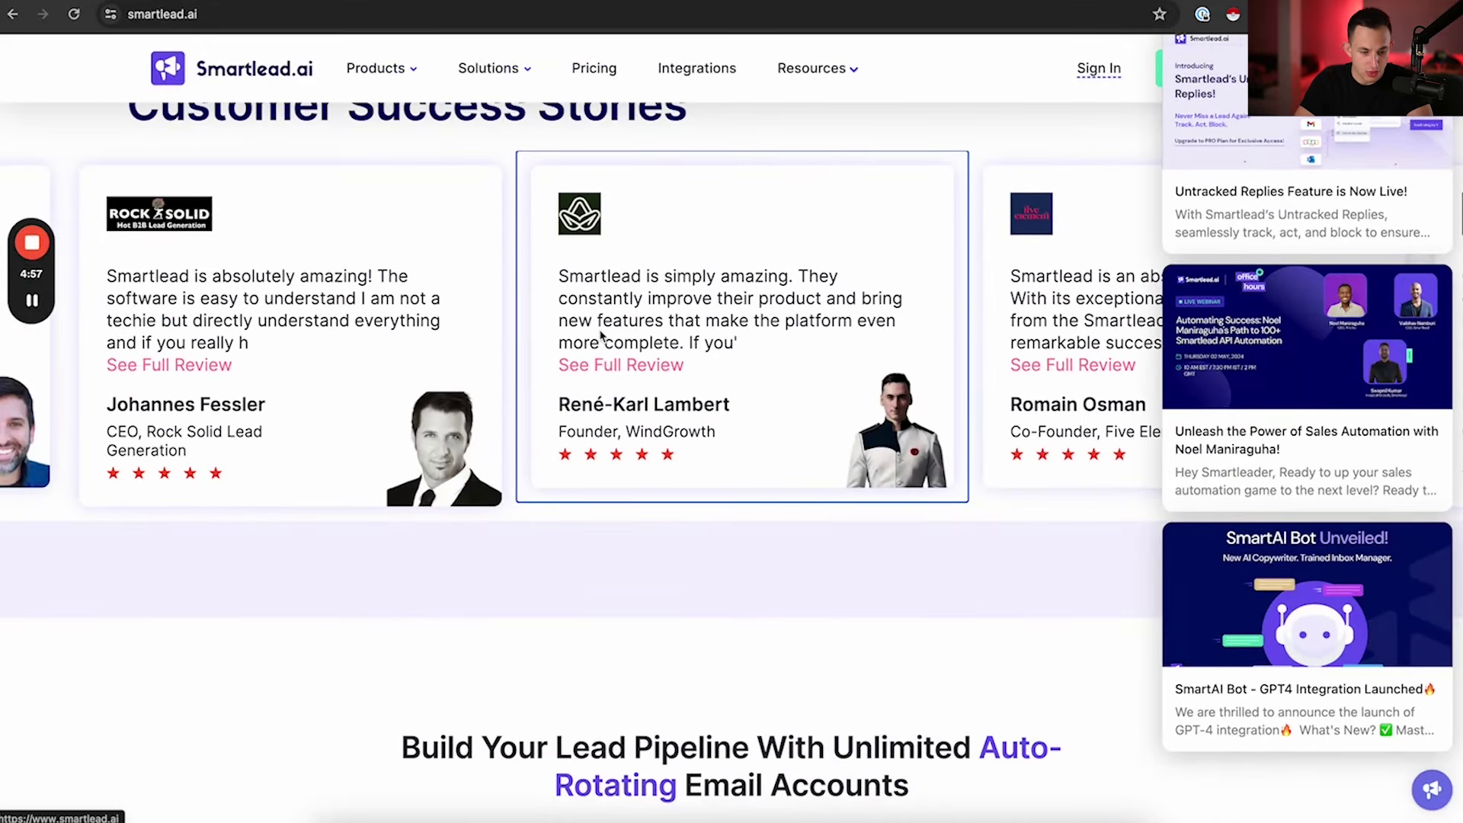
mouse_move(386, 51)
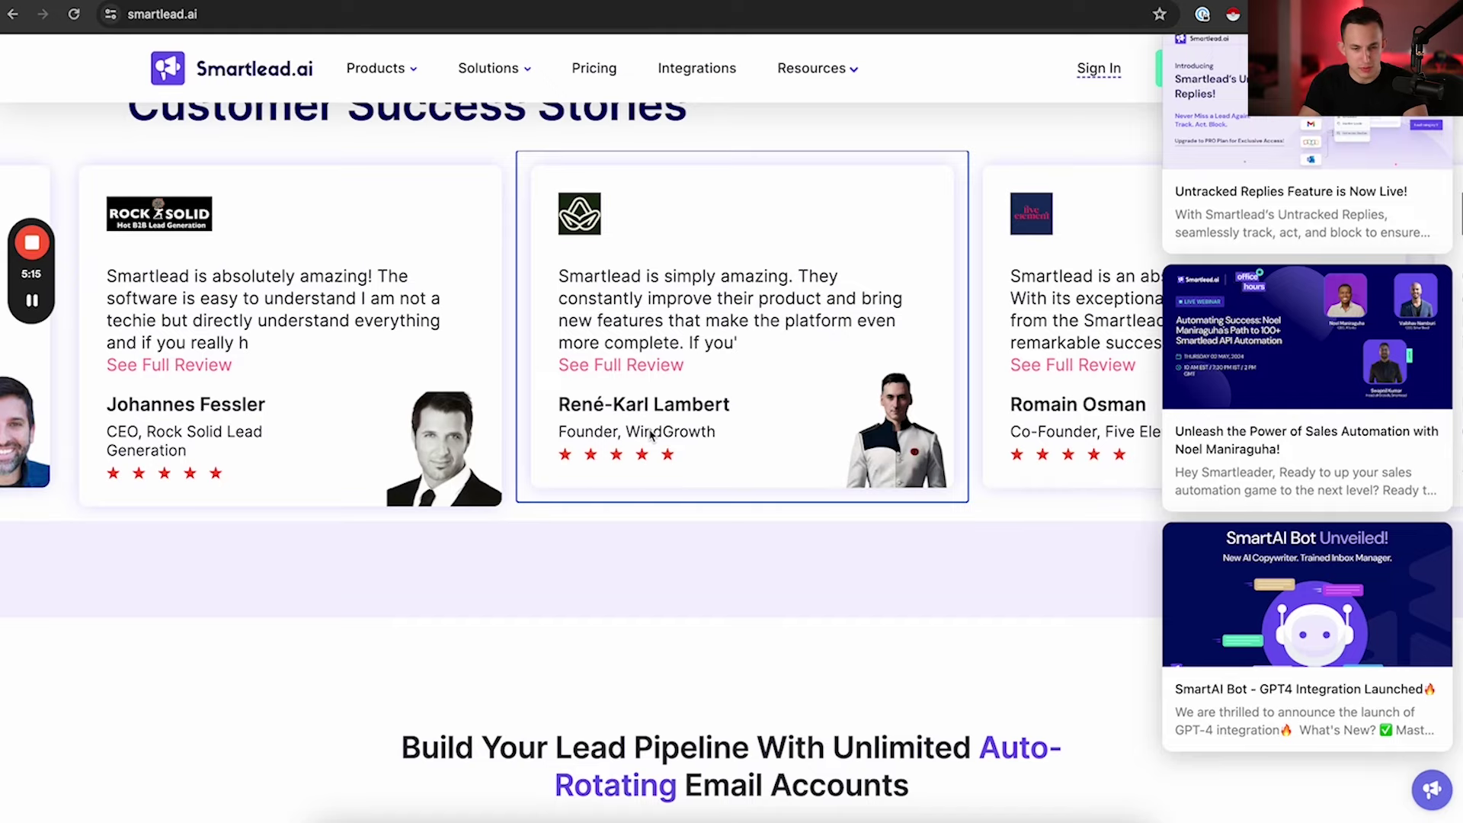
Open atlassian.com in a new browser tab and look through the customer testimonials on its homepage.
key("ctrl+t")
type("atlassian.com")
key("Return")
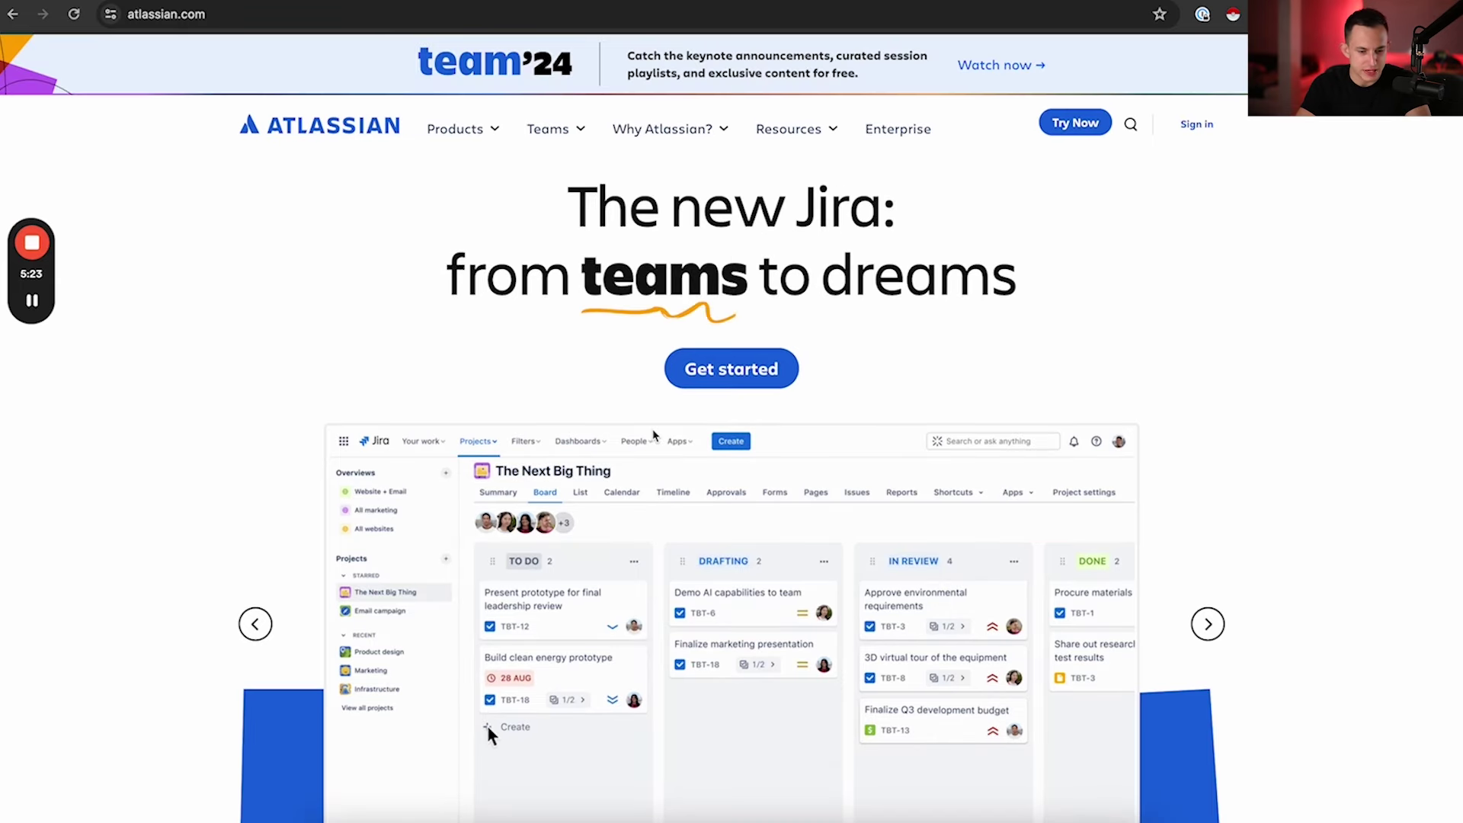
scroll(653, 435, "down", 15)
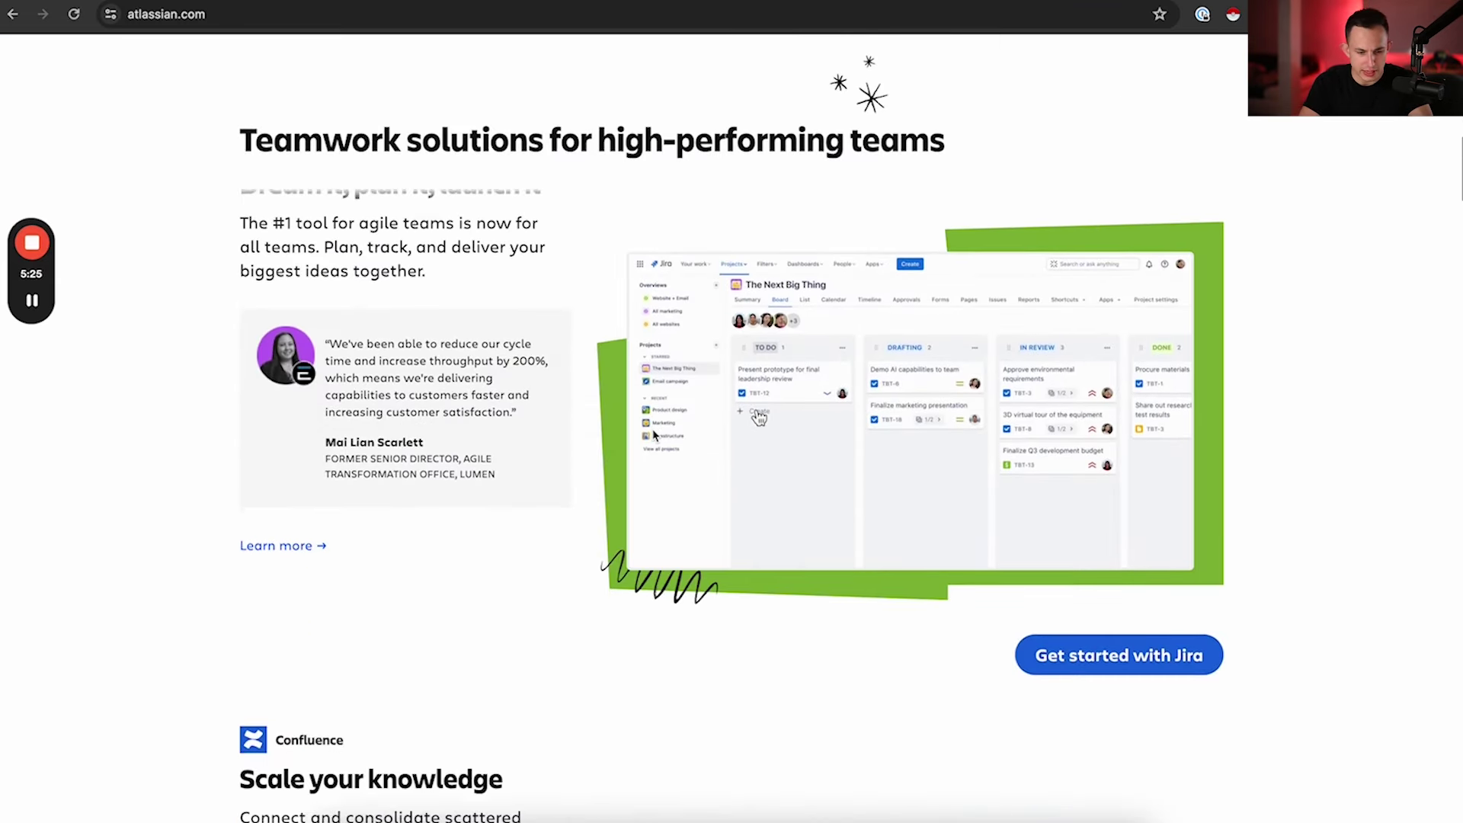
scroll(653, 435, "down", 15)
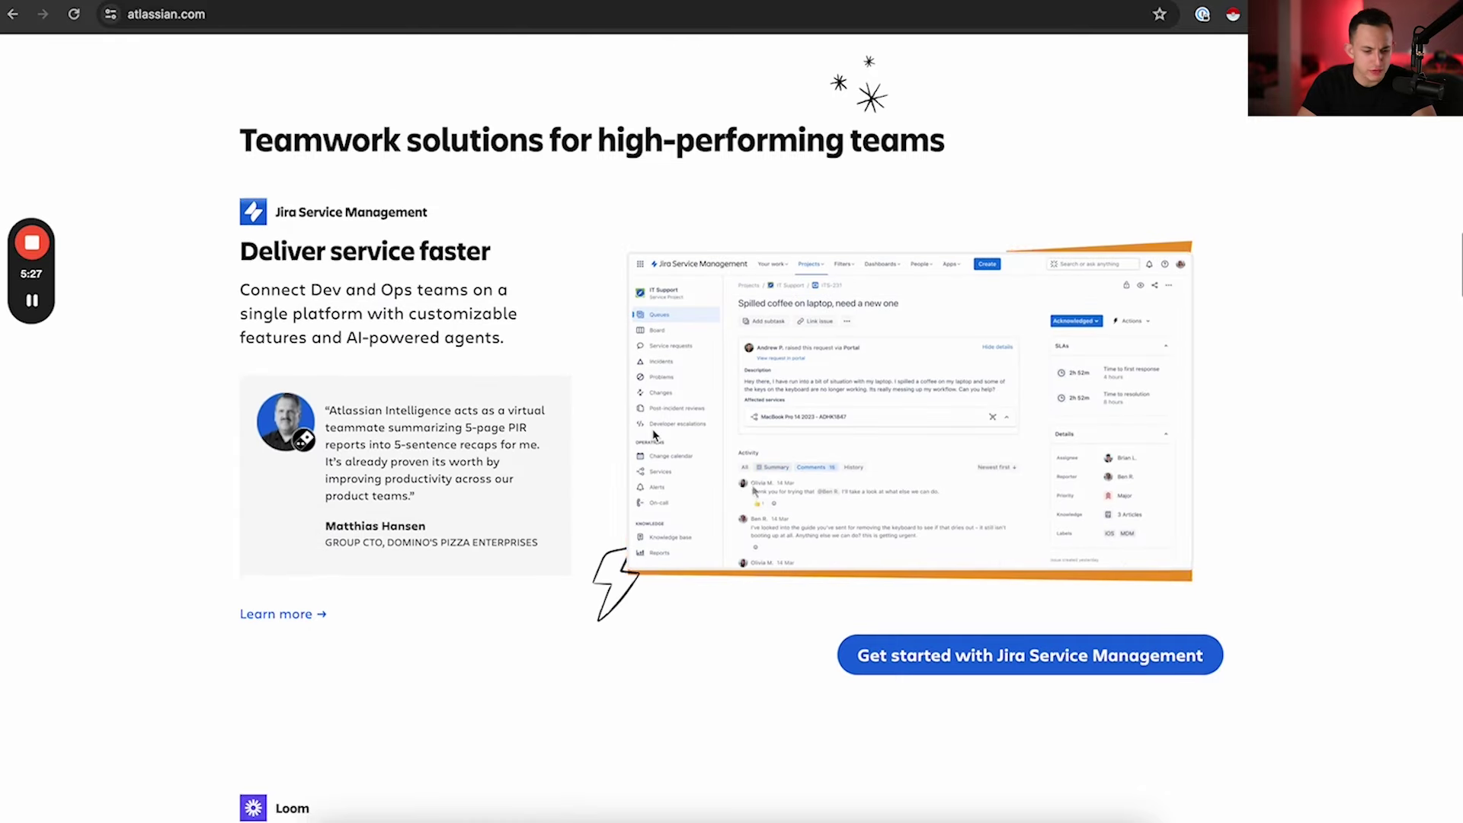
scroll(653, 435, "down", 10)
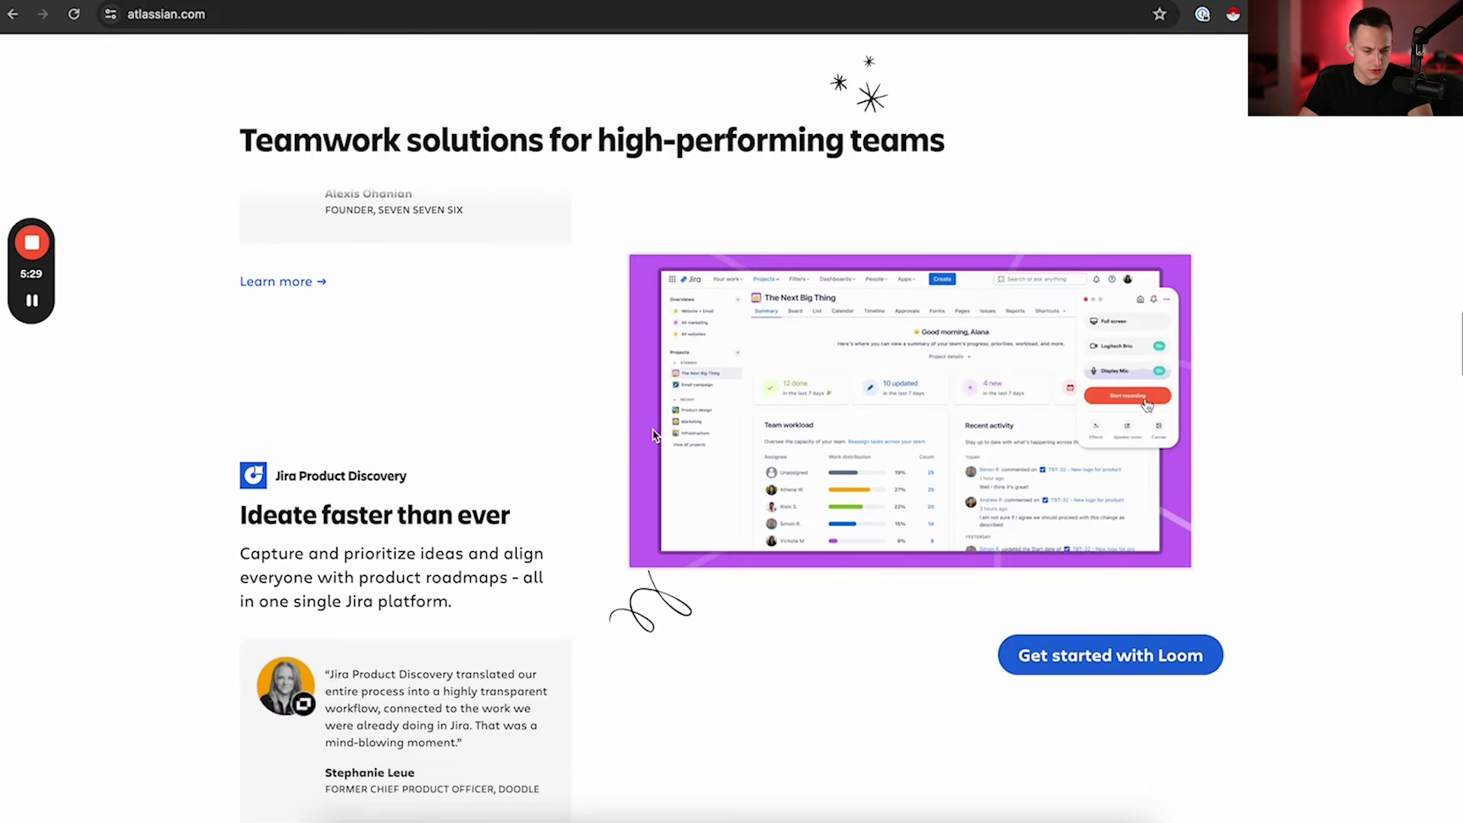
Add a row to the Clay Example Video table with the company name Atlassian and the pasted atlassian.com address as its domain.
key("ctrl+Tab")
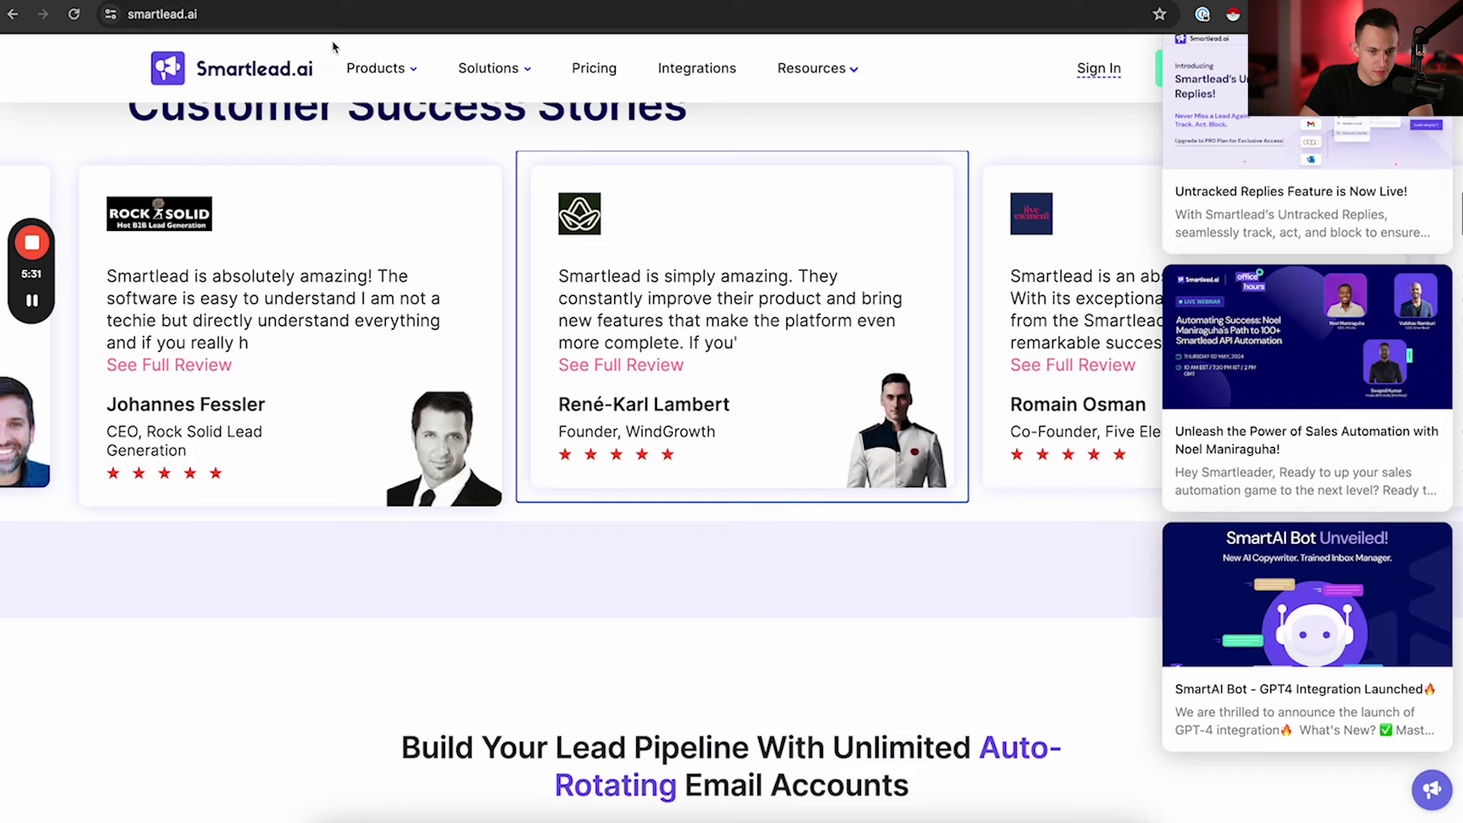
key("ctrl+Tab")
left_click(125, 229)
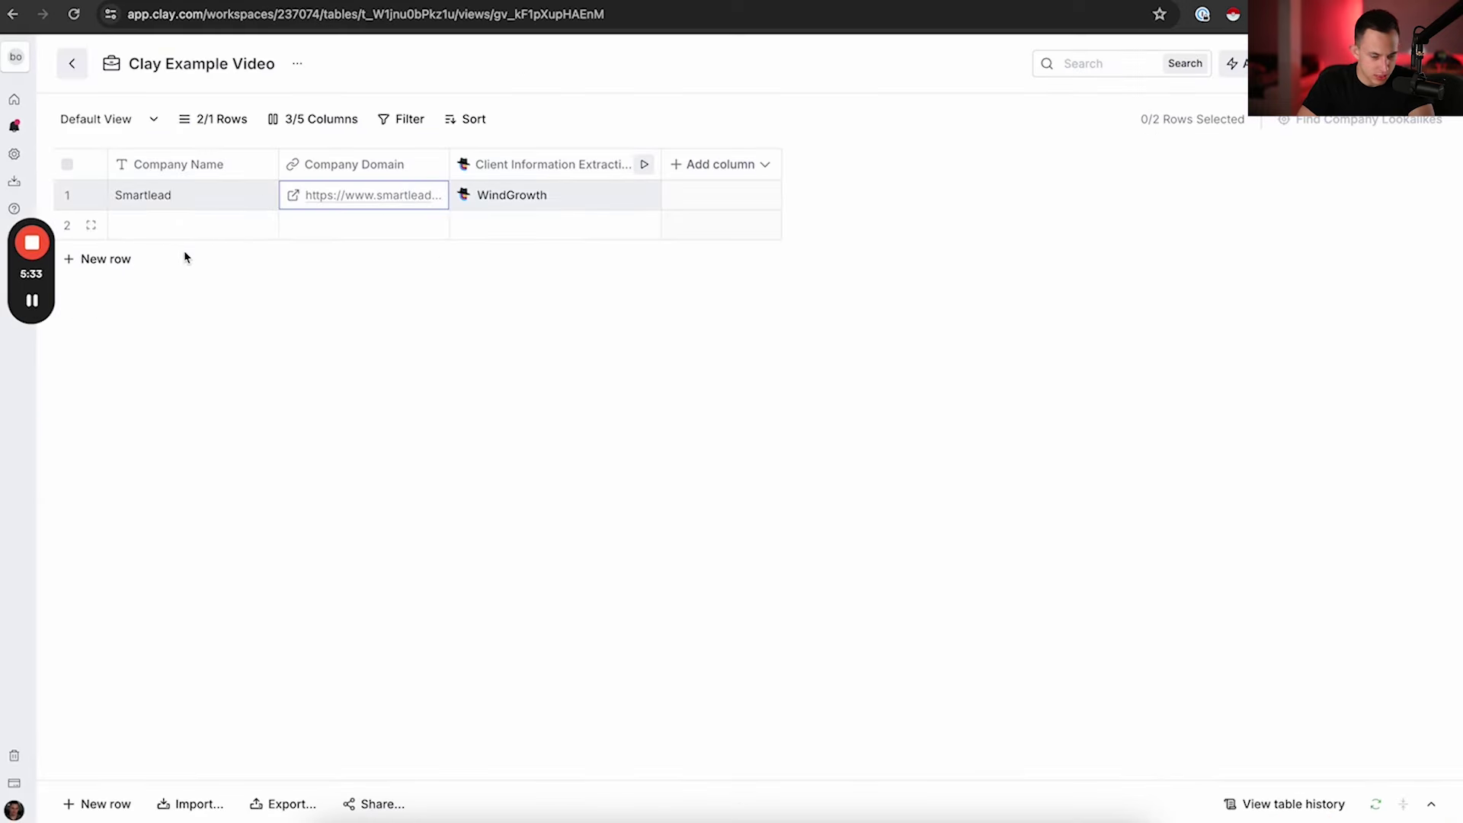
left_click(313, 228)
key("ctrl+v")
left_click(229, 226)
type("A")
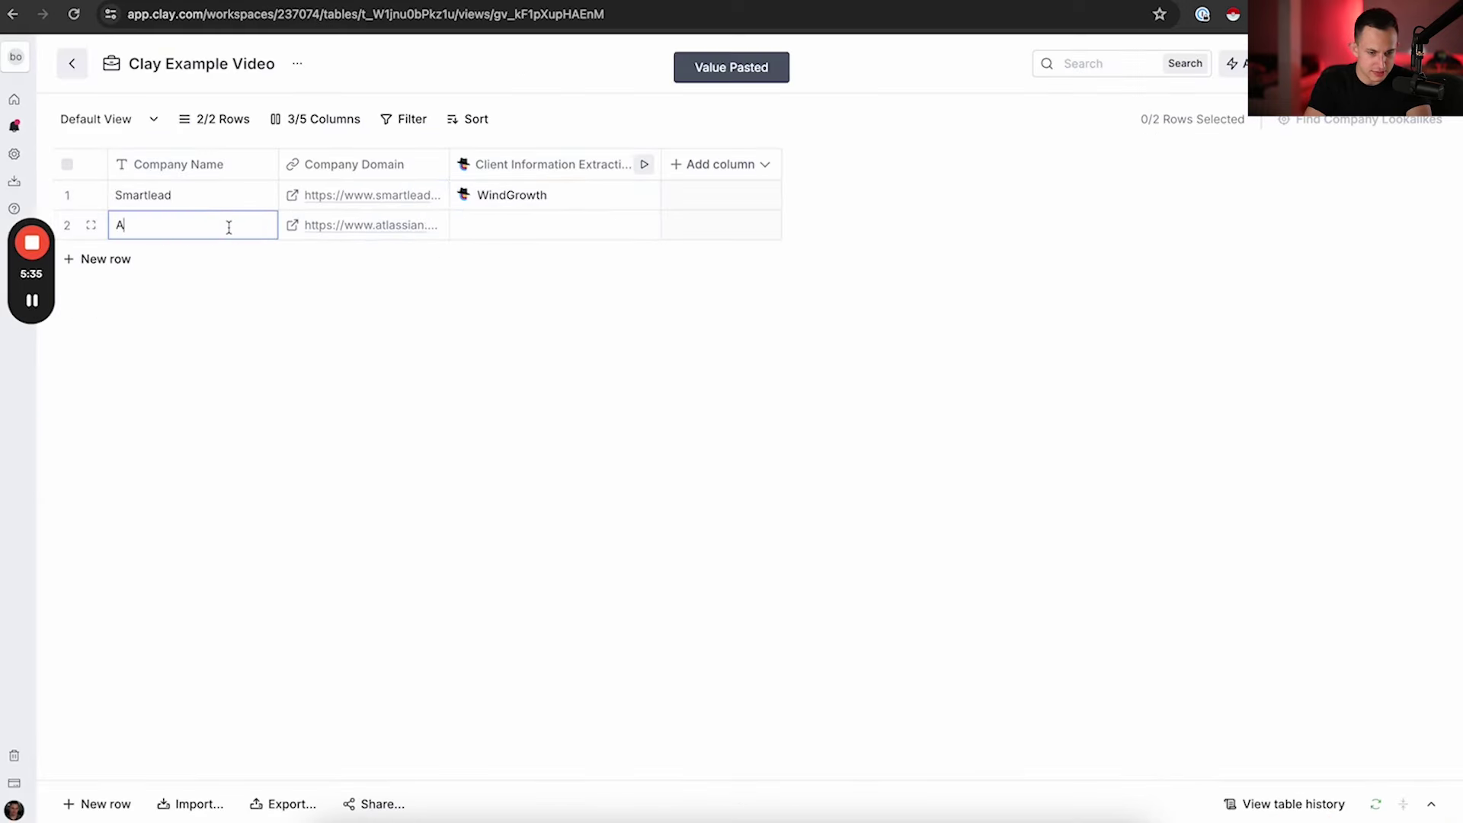
type("tlassian")
key("Return")
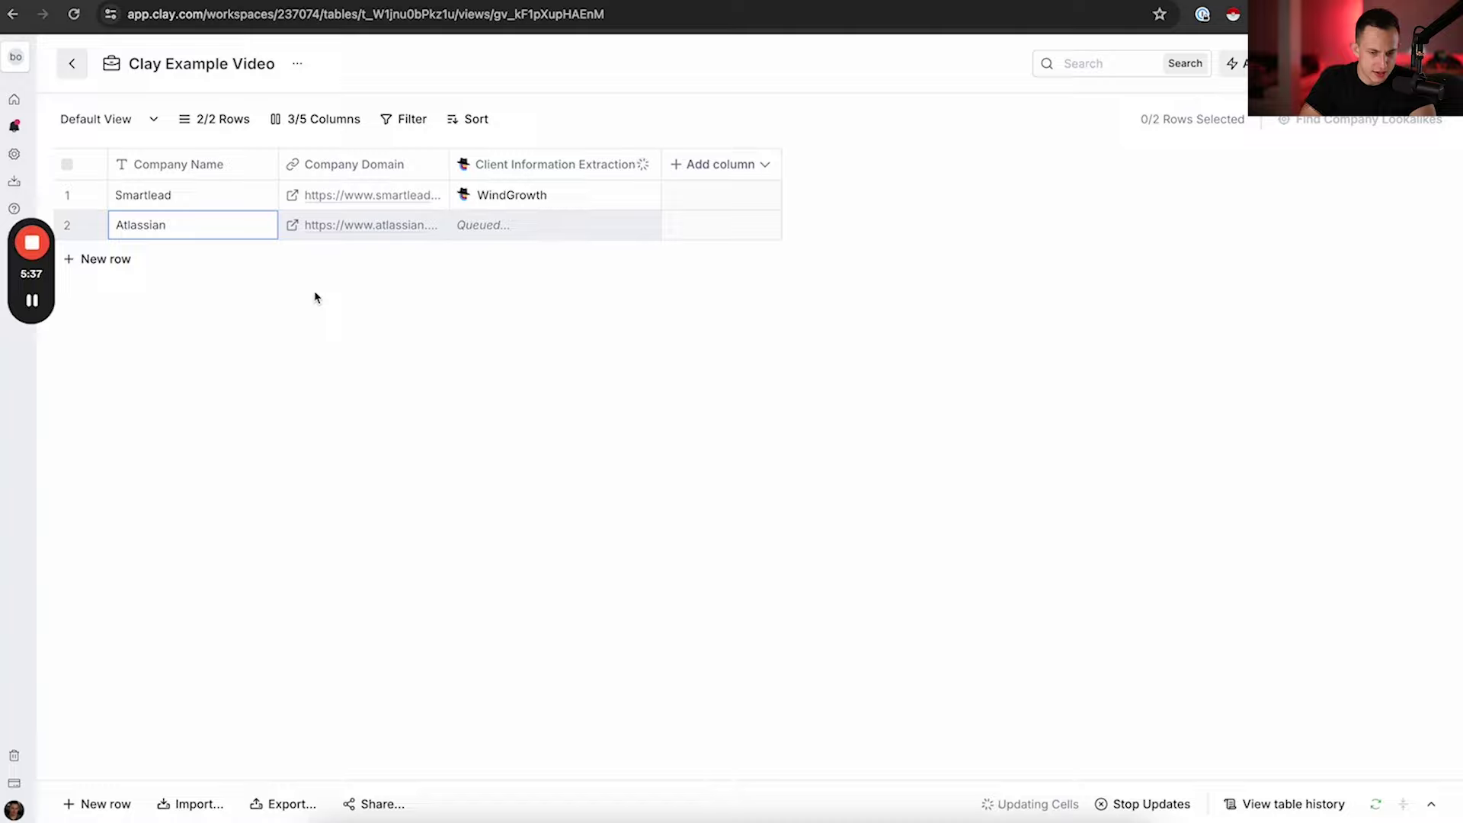
Inspect the Atlassian row's client extraction details and rerun the extraction for that row.
left_click(493, 236)
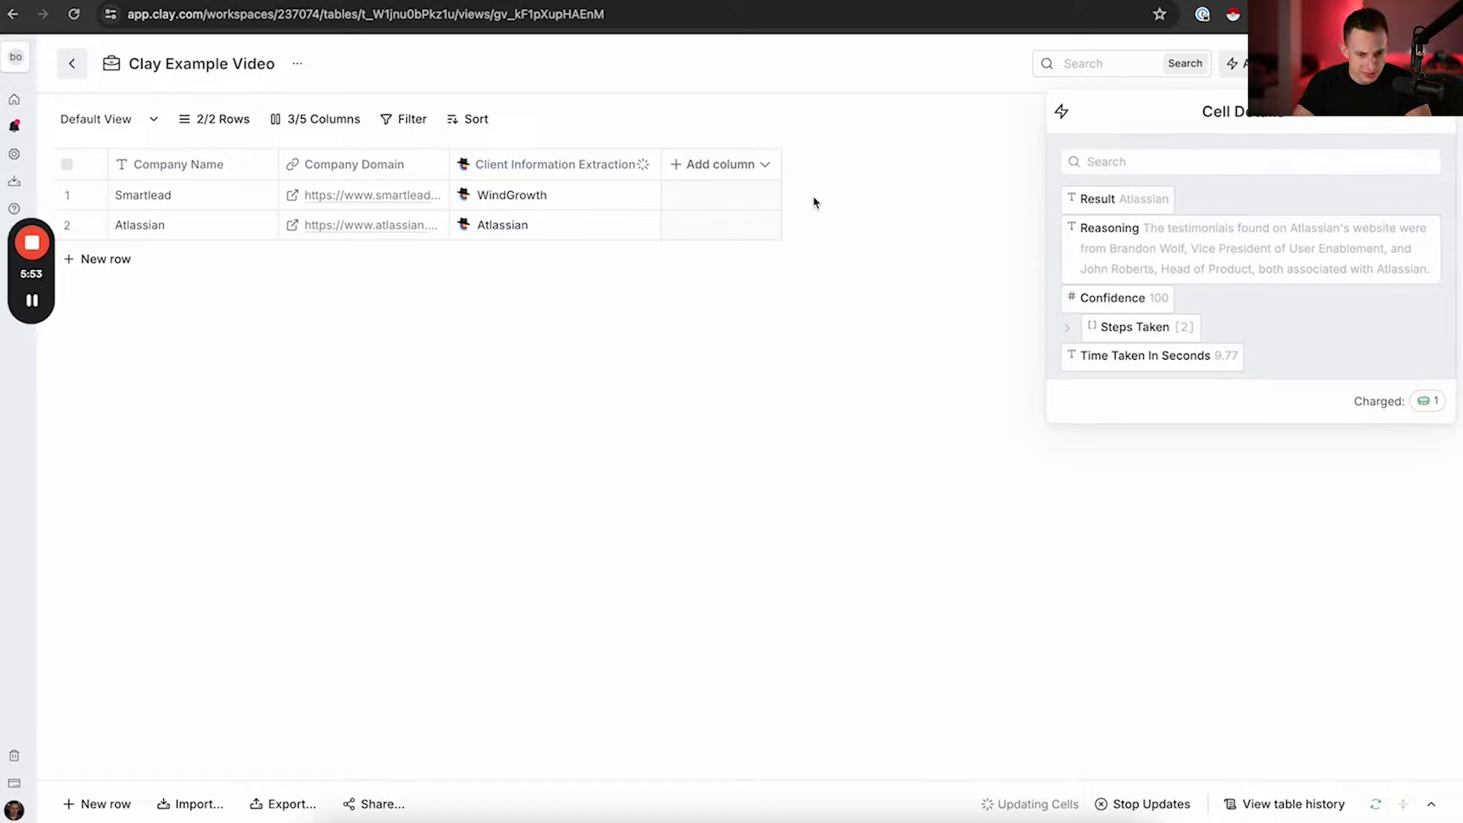
left_click(647, 221)
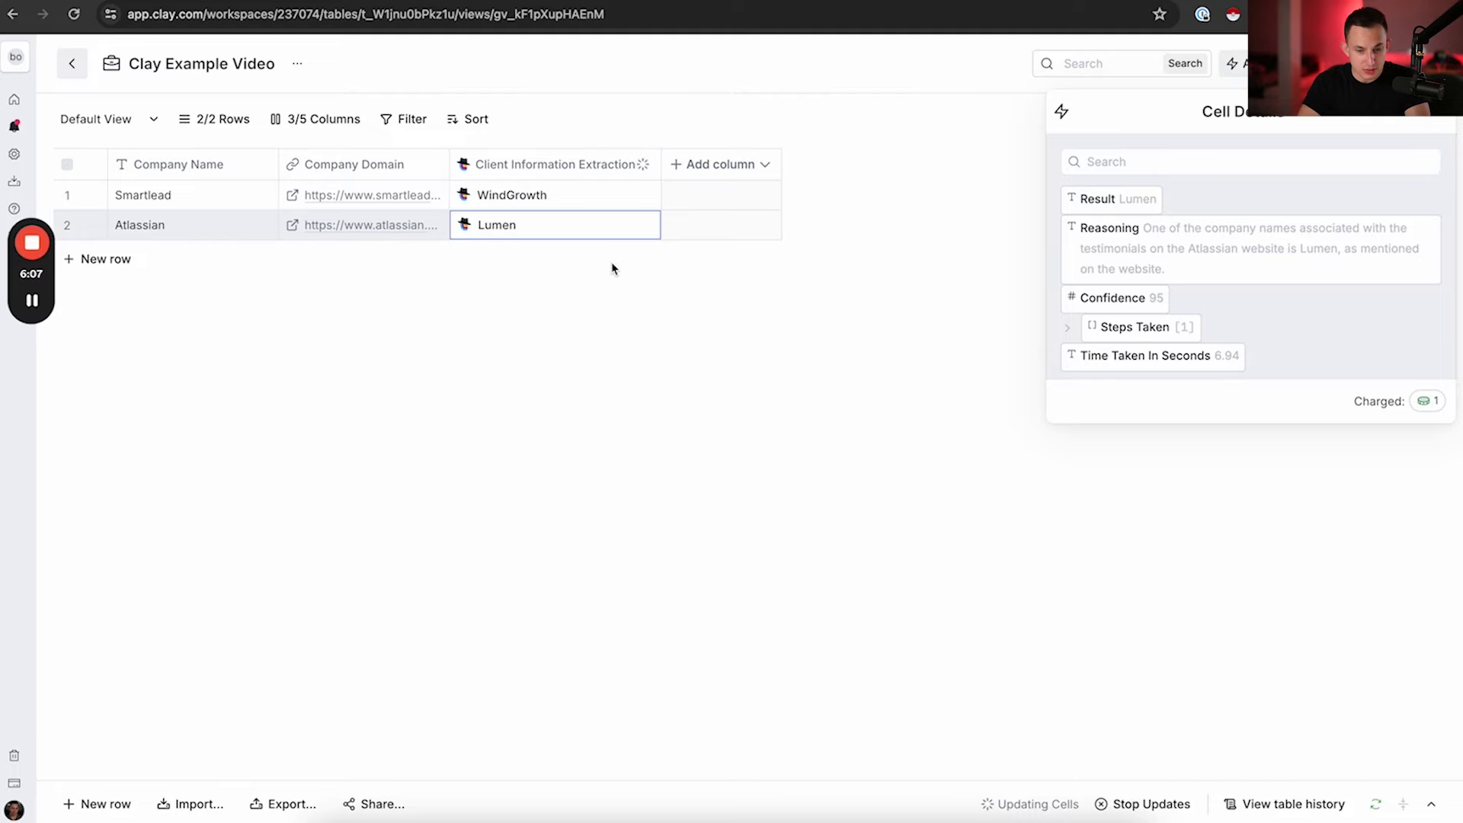
left_click(899, 185)
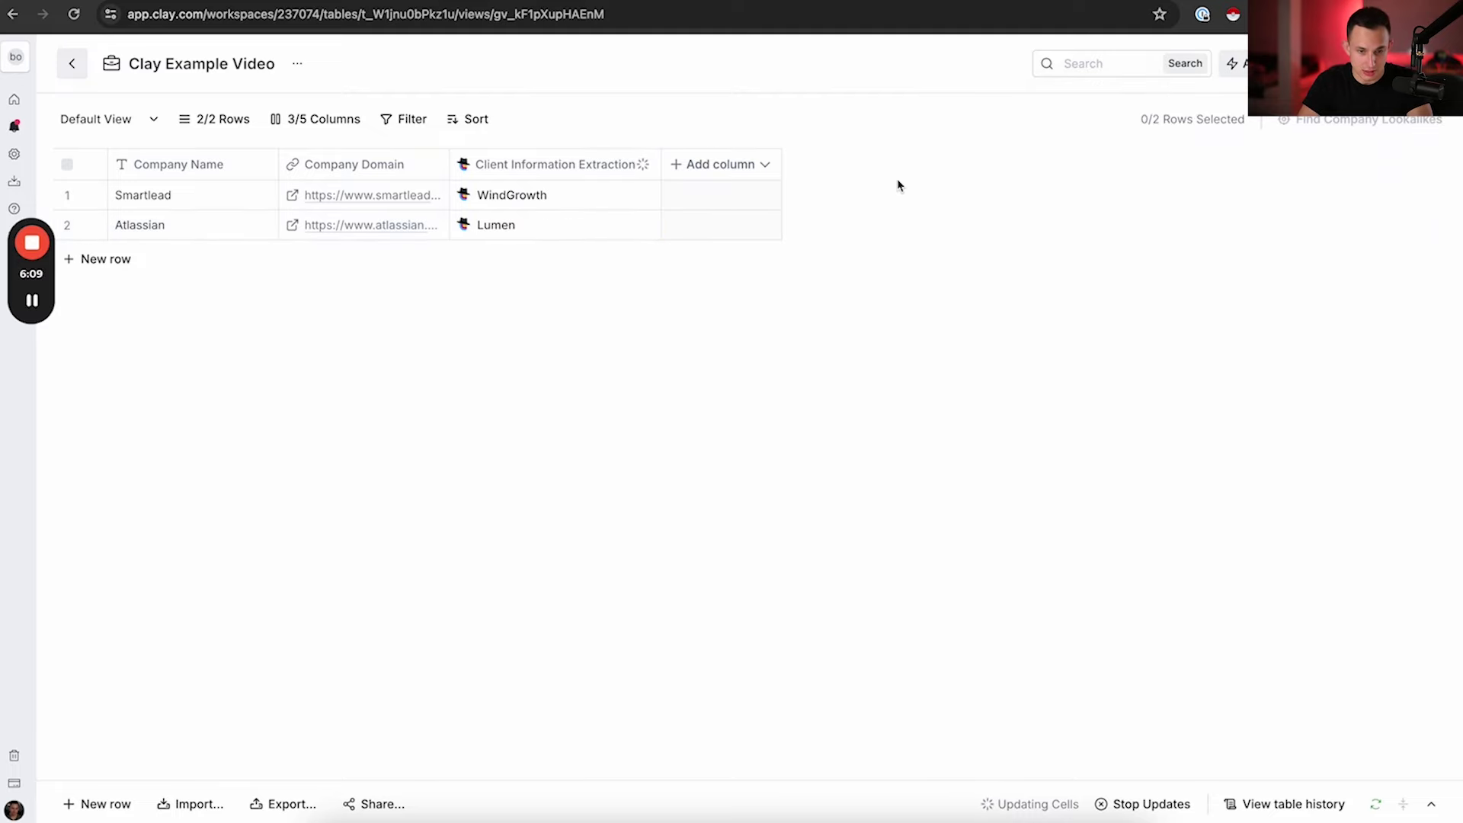
Open atlassian.com again and search the page for Lumen to examine the testimonial that mentions it.
key("ctrl+Tab")
key("ctrl+Tab")
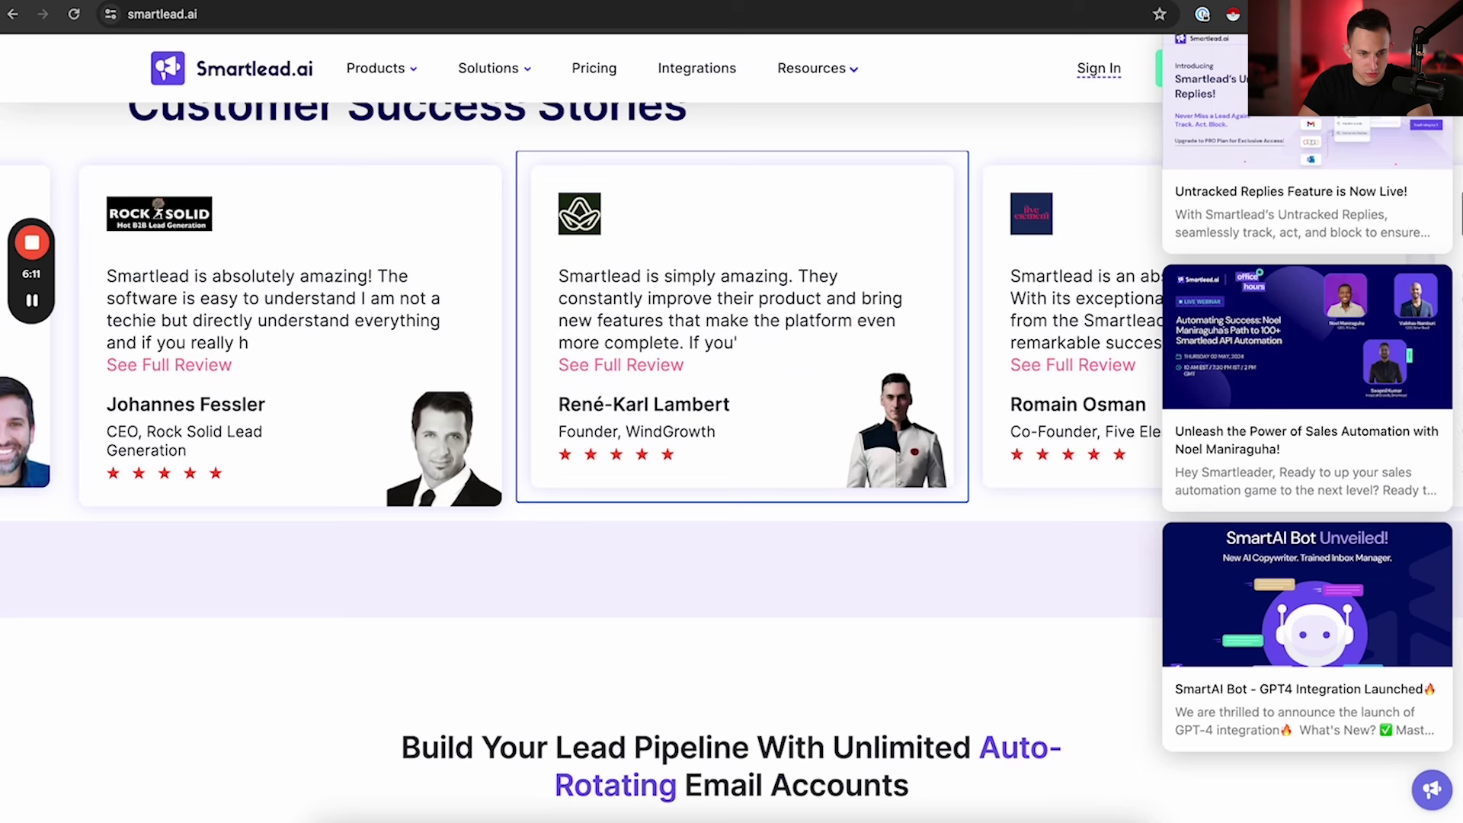
key("ctrl+t")
type("atlassian.com")
key("Return")
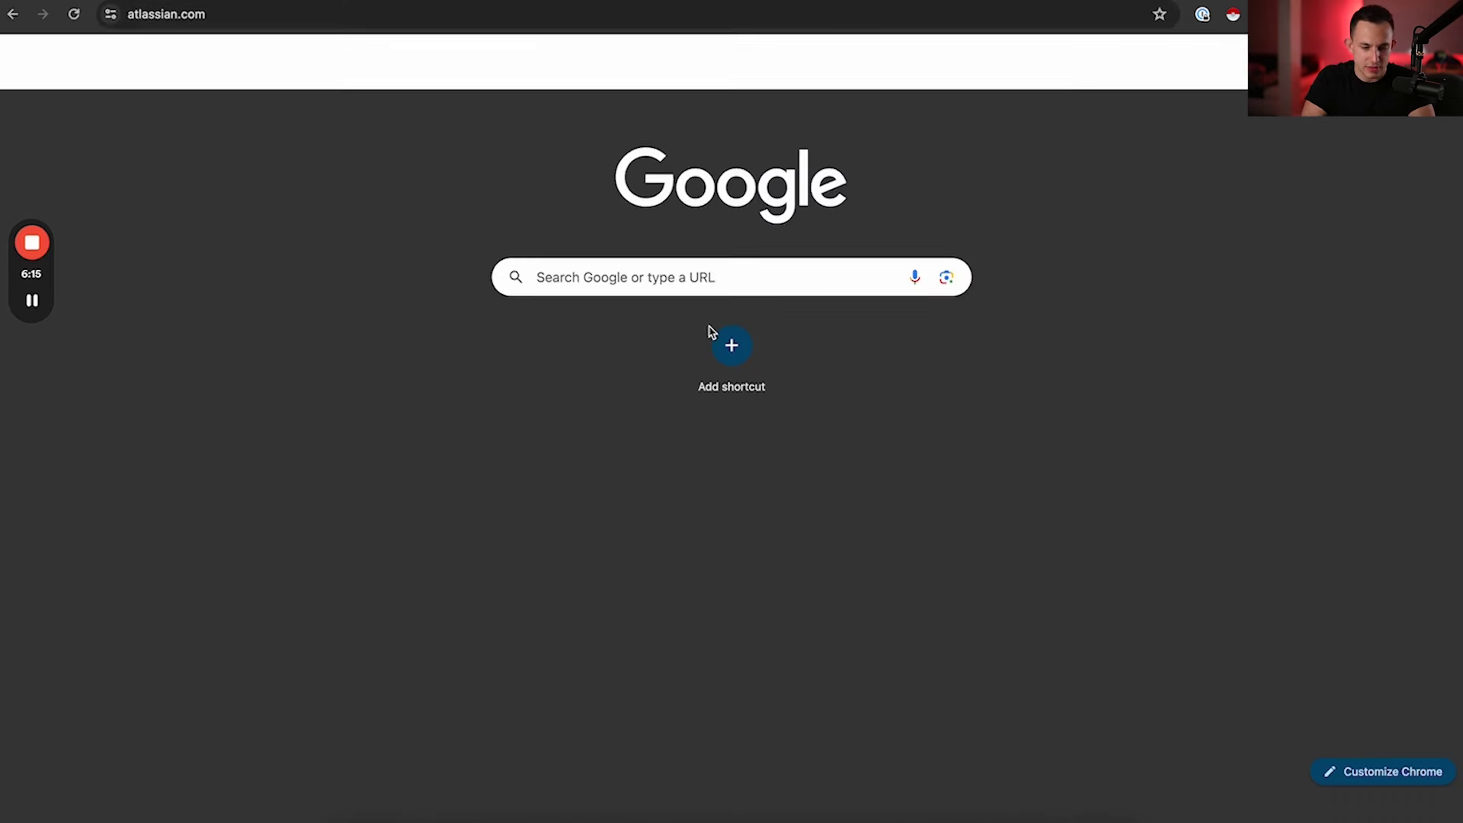
key("ctrl+f")
type("Lumen")
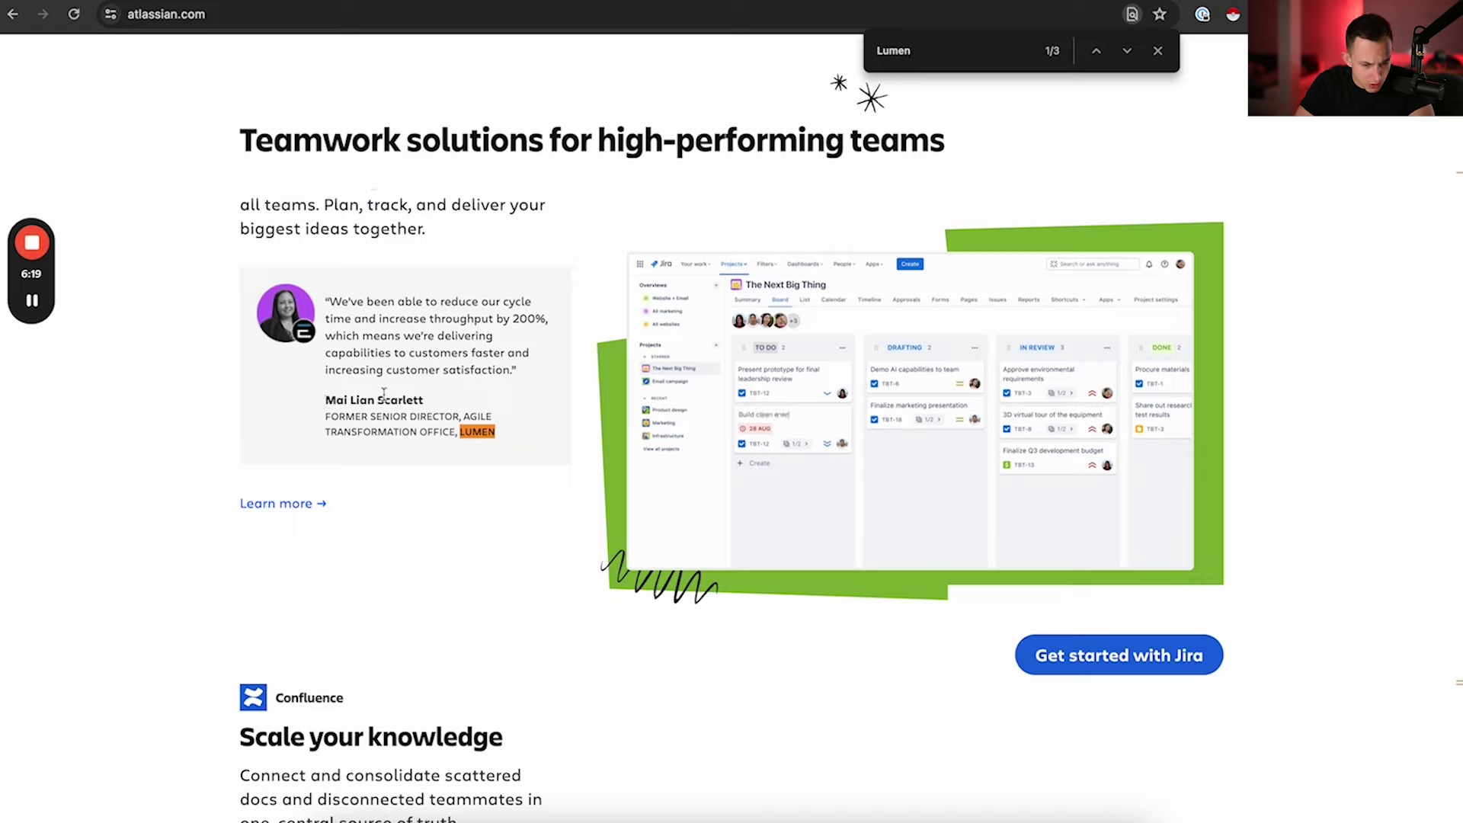
double_click(408, 399)
left_click(475, 431)
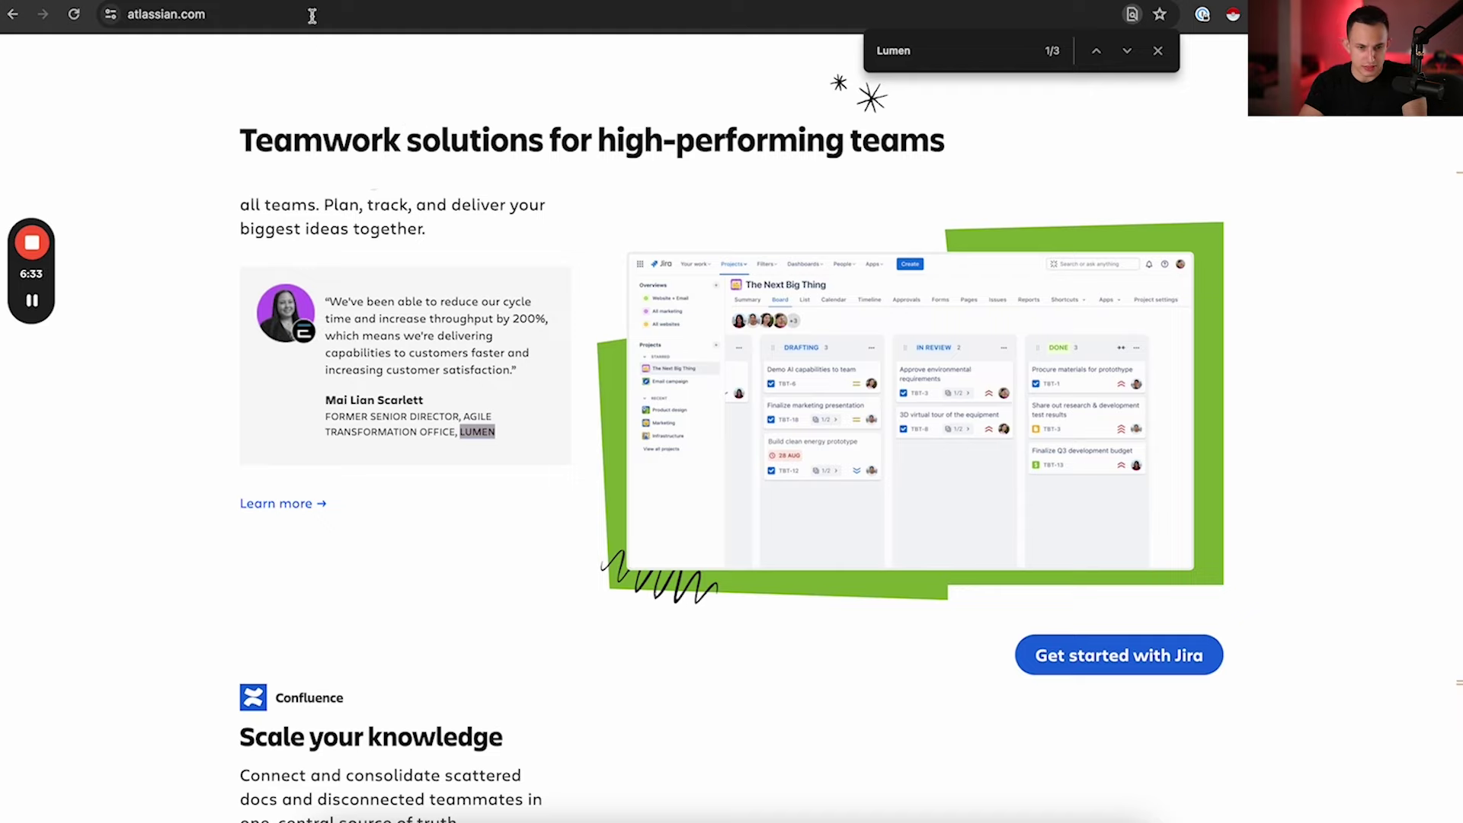
Open the Client Information Extraction column's settings in Clay and examine the mission's instructions for finding and recognising testimonials.
key("ctrl+Tab")
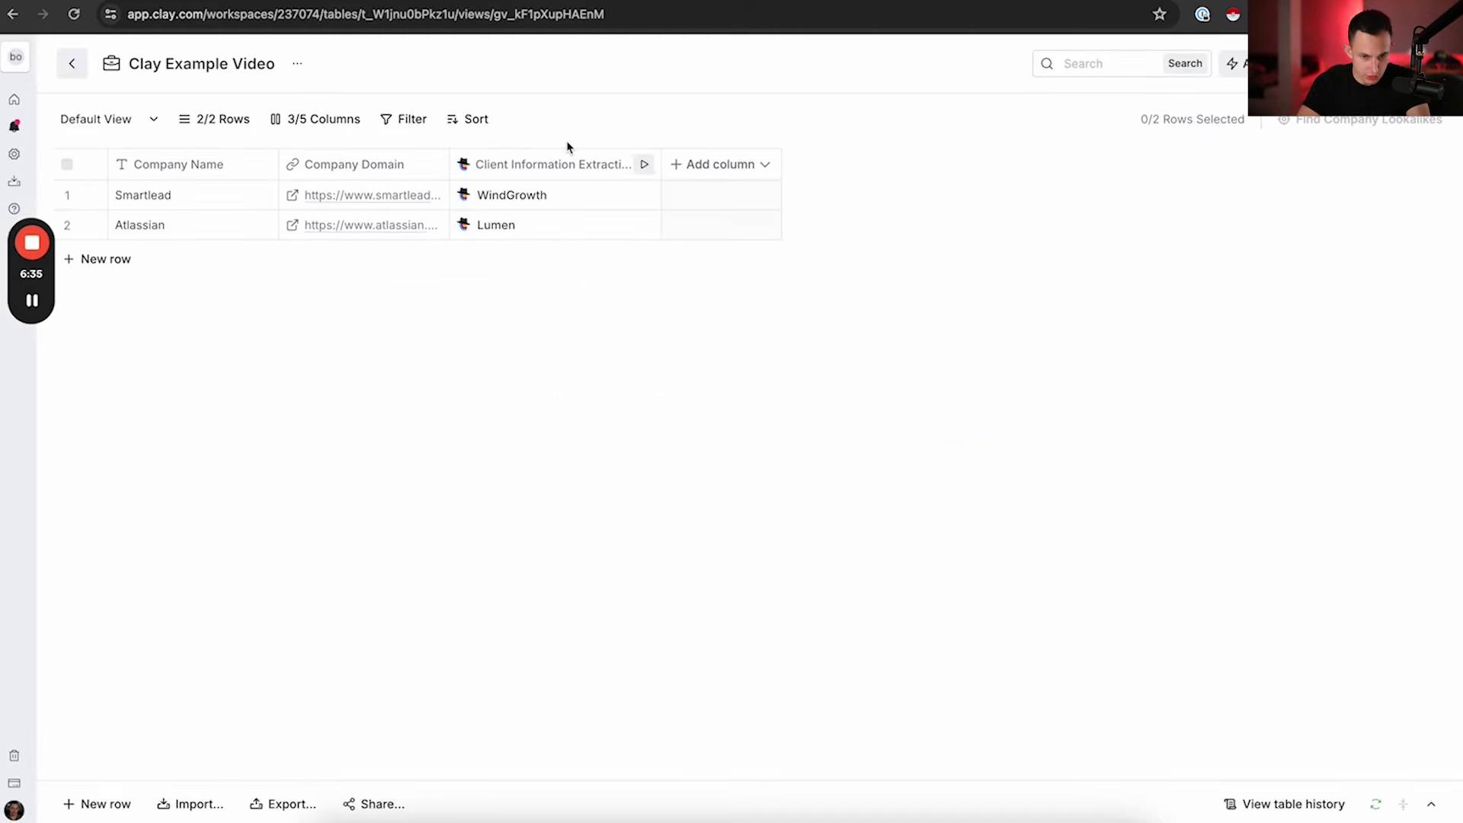
left_click(572, 170)
left_click(585, 230)
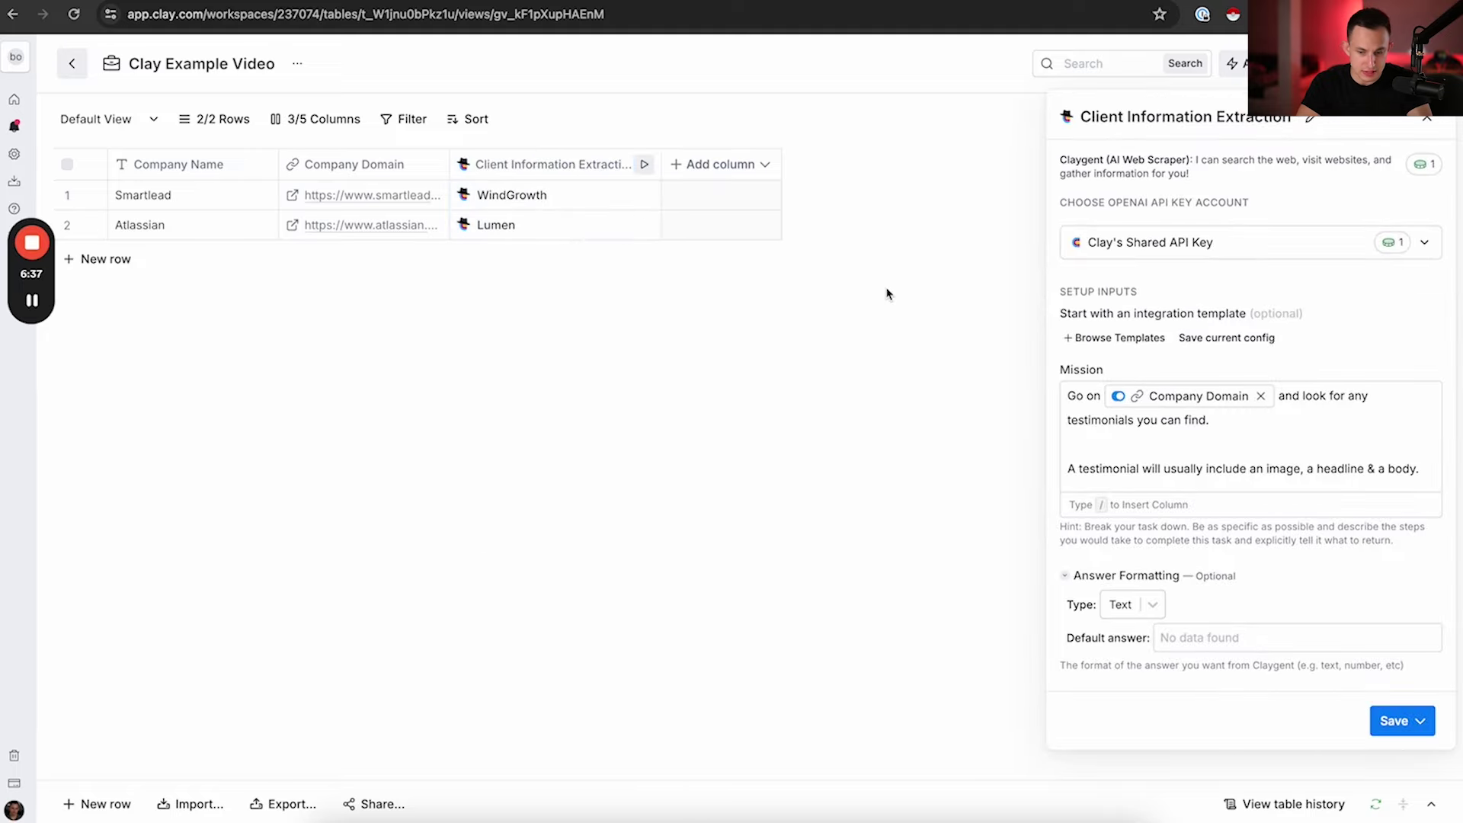
mouse_move(1149, 396)
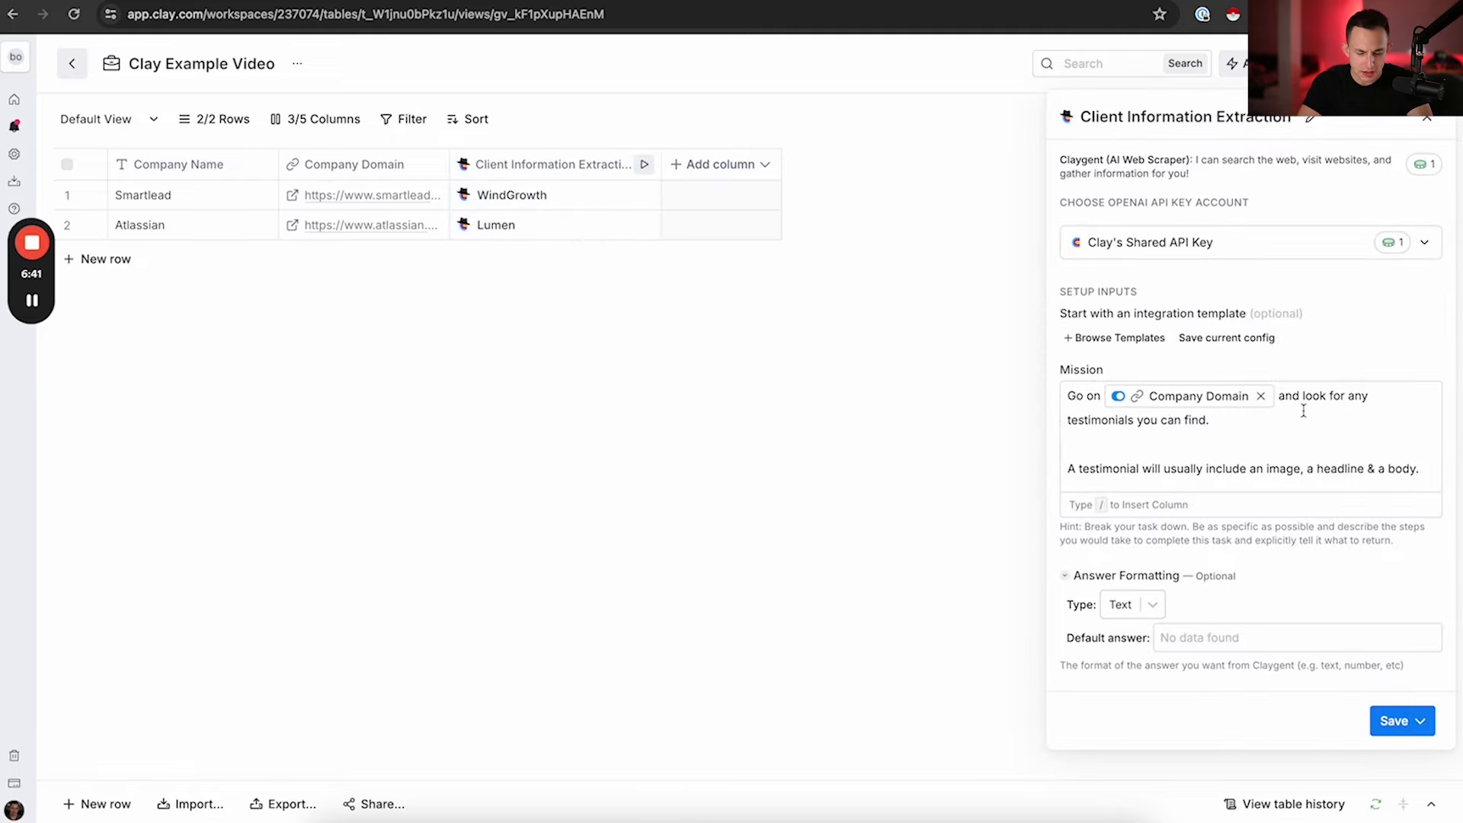
left_click_drag(1240, 424, 1084, 425)
scroll(1163, 462, "down", 1)
left_click(1159, 412)
key("super+a")
left_click(1178, 415)
triple_click(1178, 414)
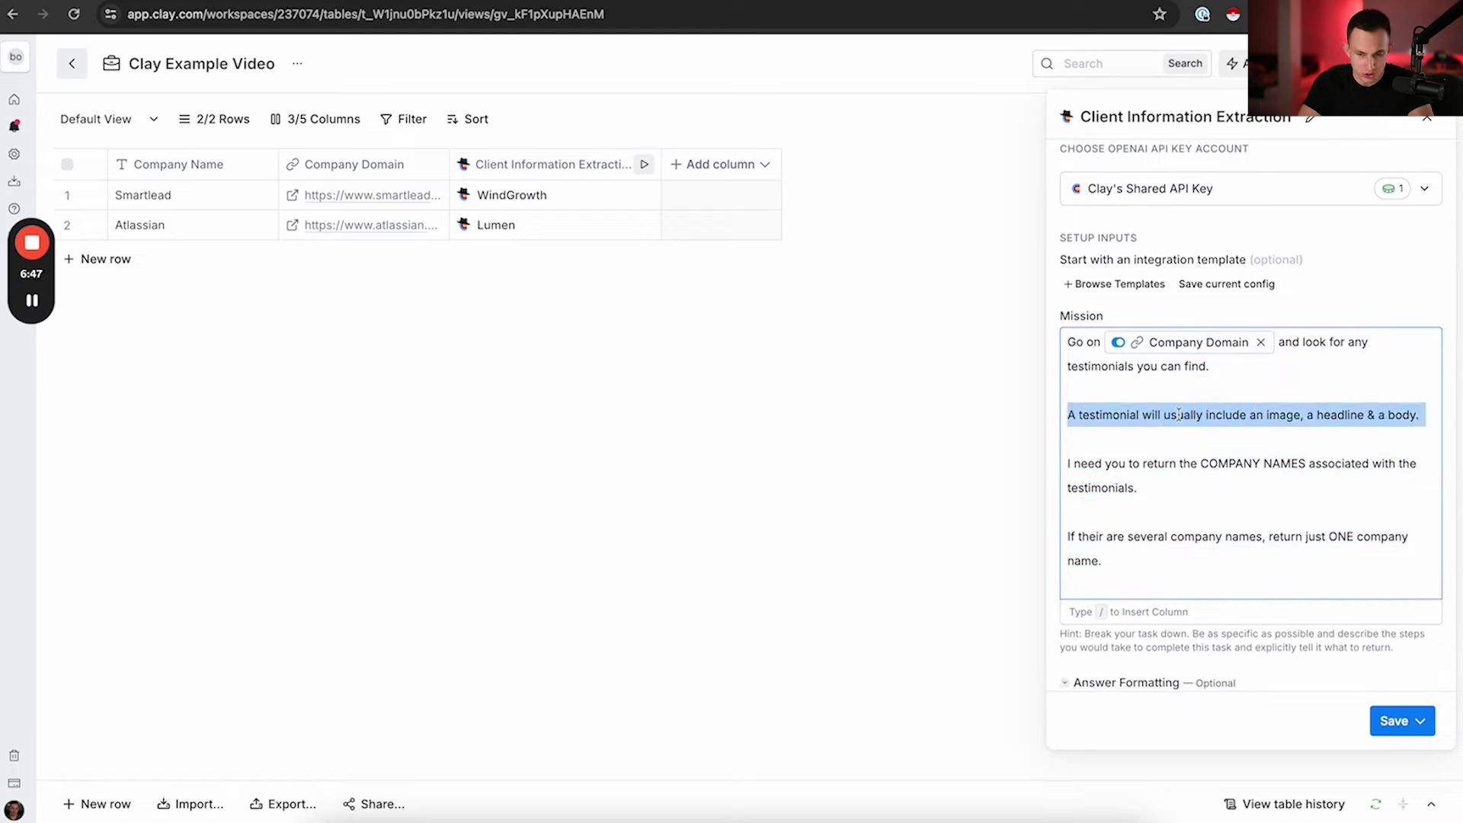
Compare the Smartlead and Atlassian testimonials with the mission, review its instructions on returning one company name, and close the column settings.
key("ctrl+Tab")
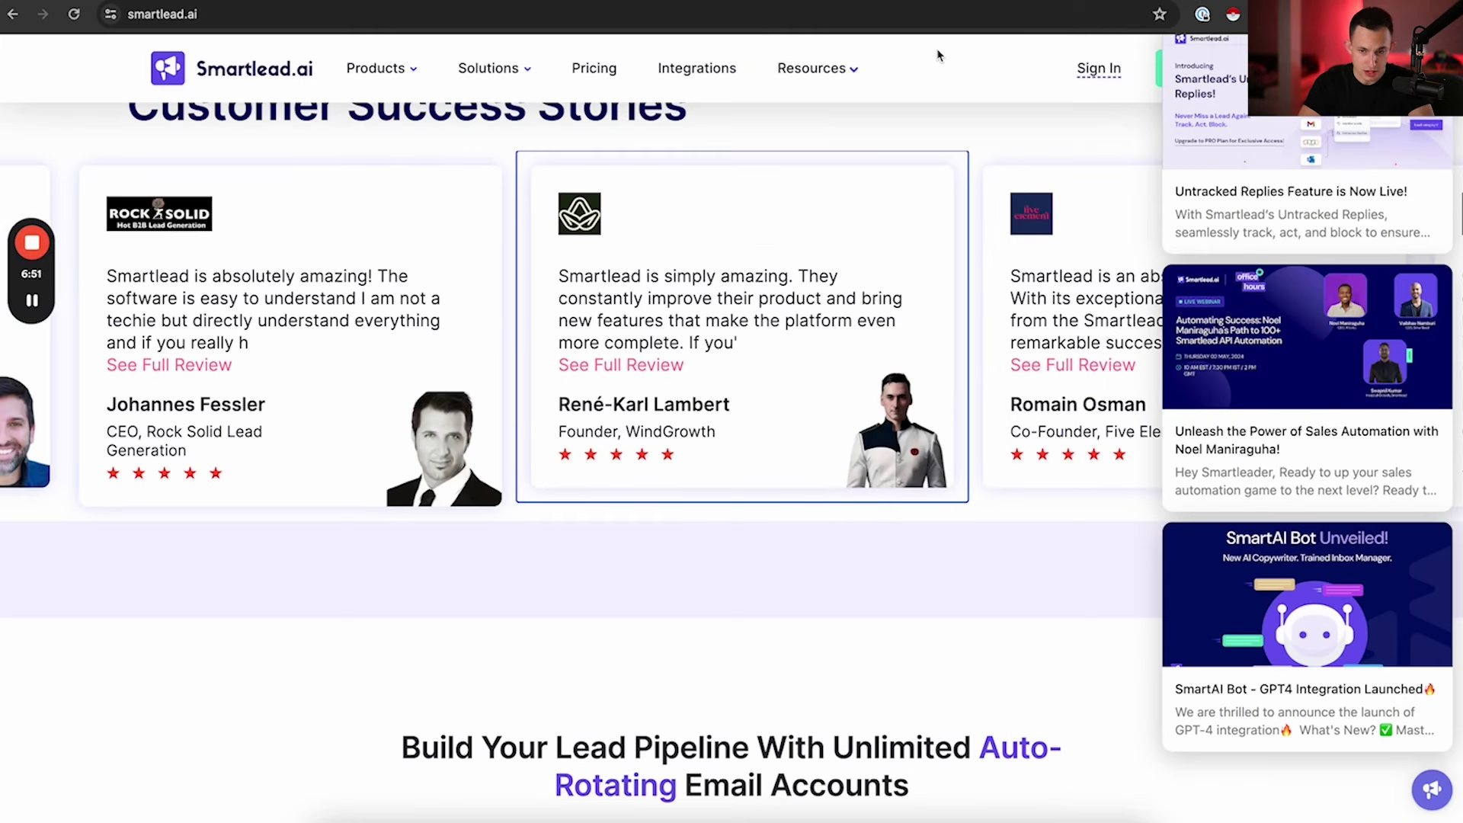
key("ctrl+Tab")
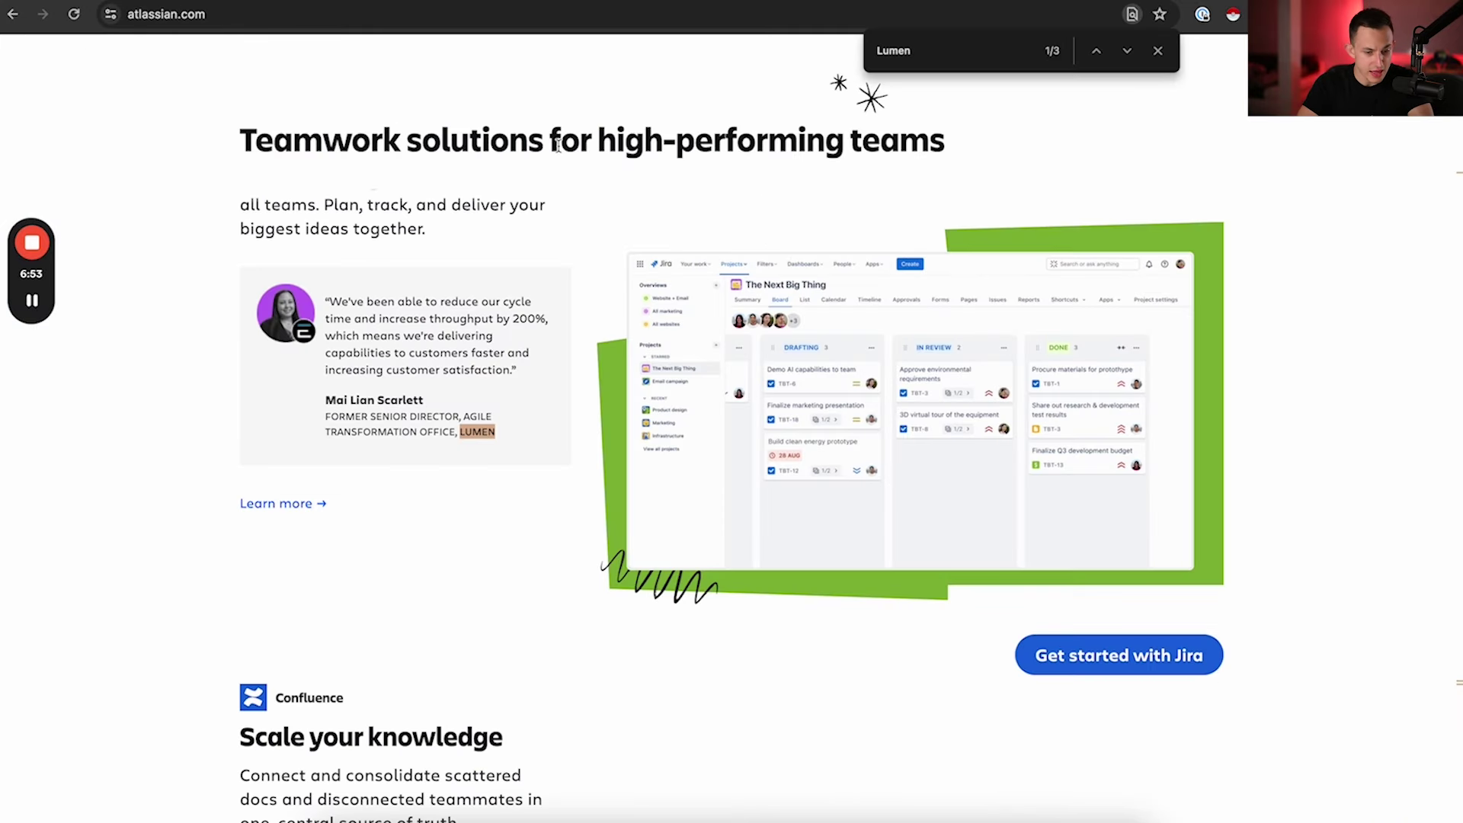
key("ctrl+Tab")
left_click(1135, 419)
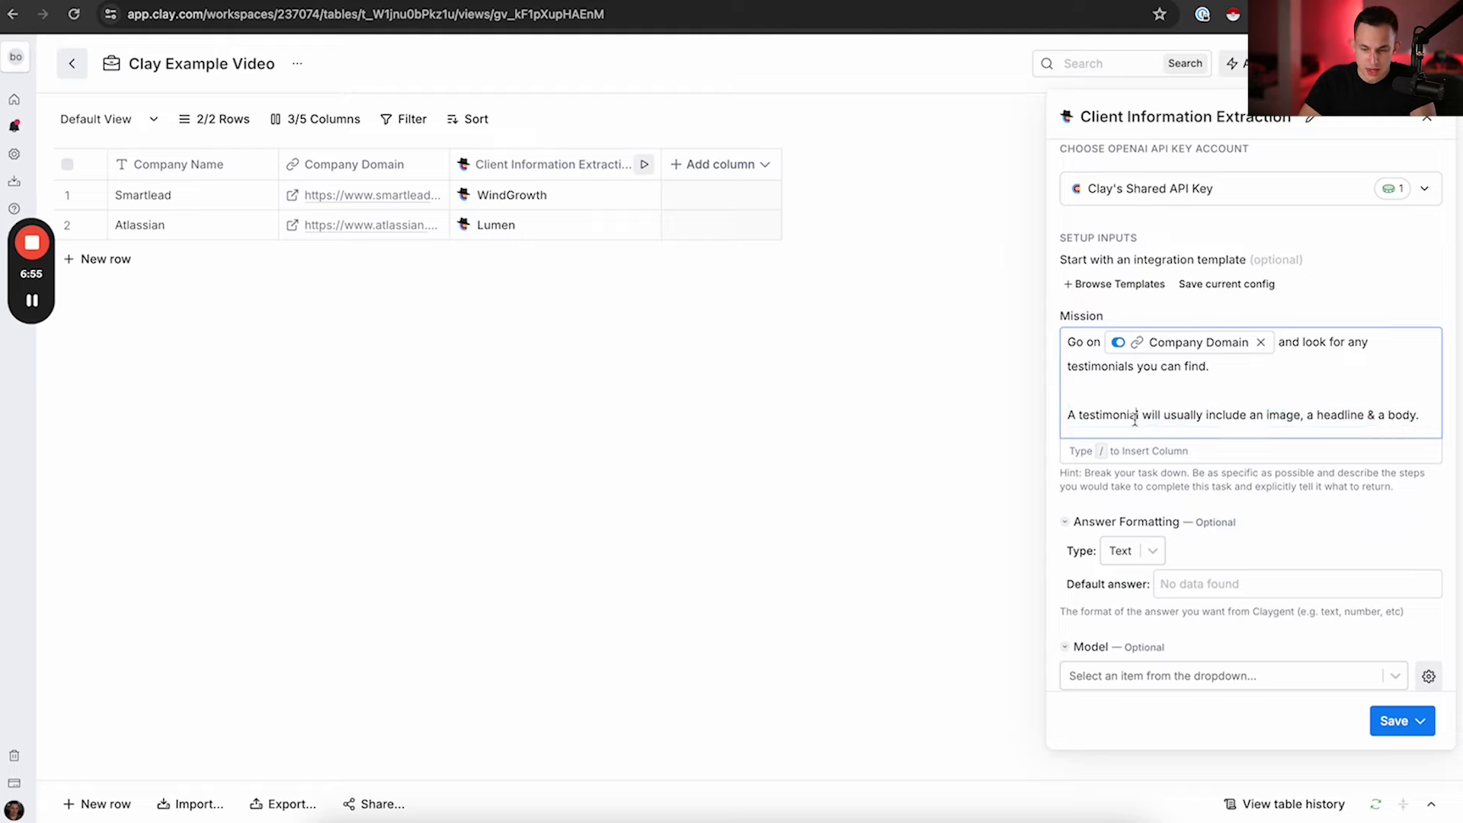
scroll(1134, 418, "down", 2)
triple_click(1098, 390)
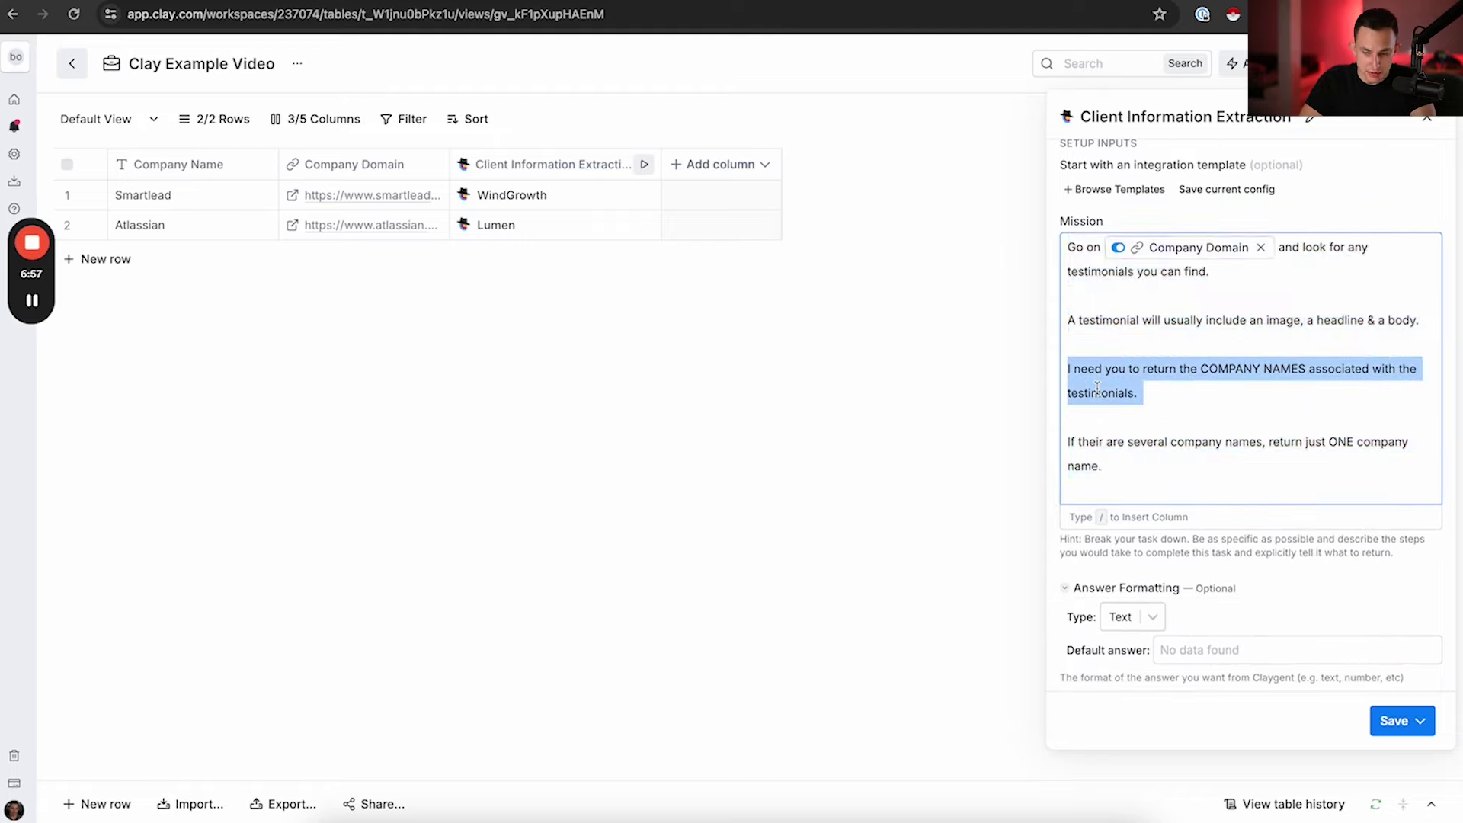
triple_click(1098, 446)
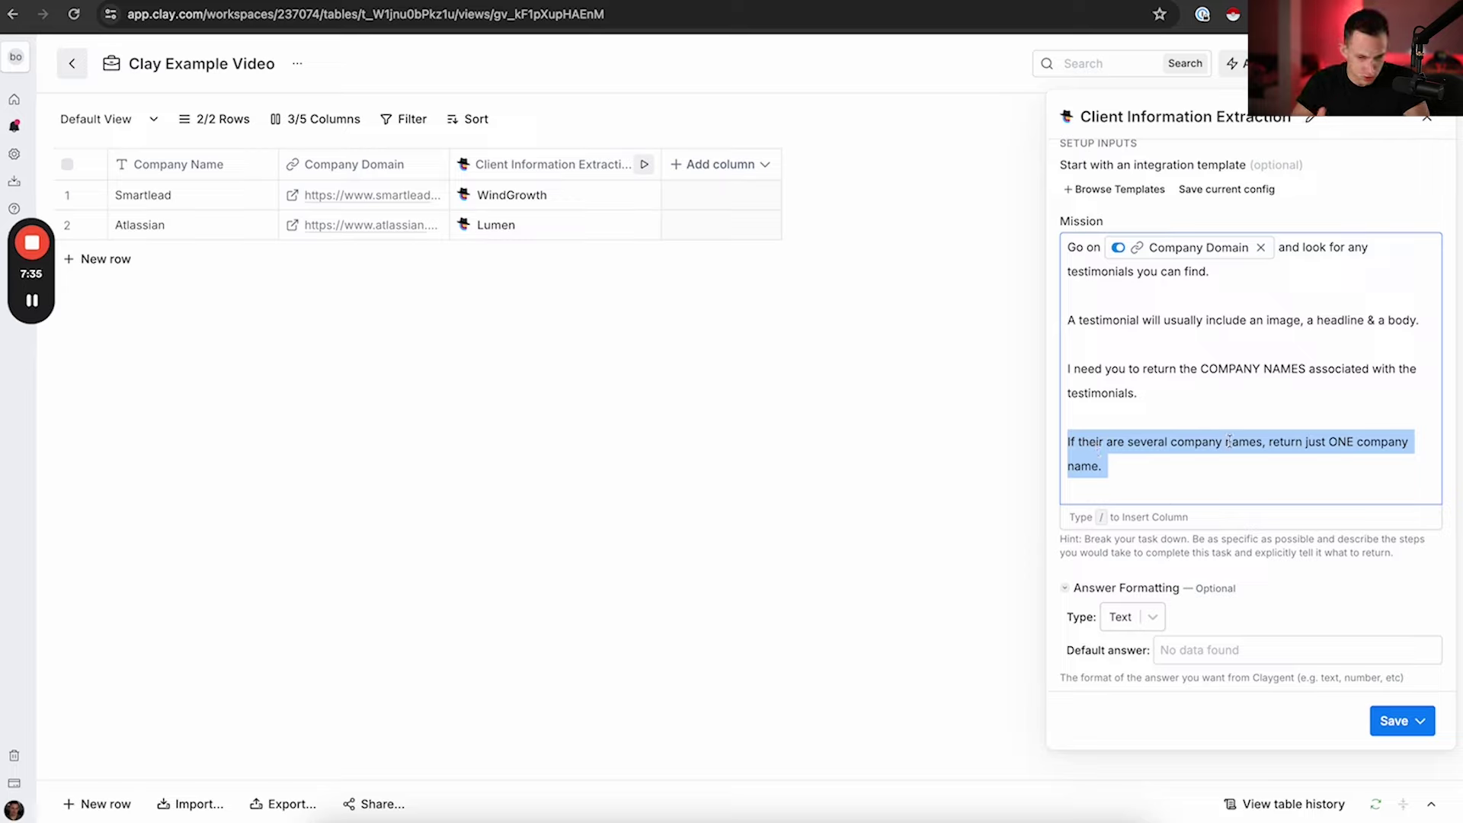
left_click(693, 496)
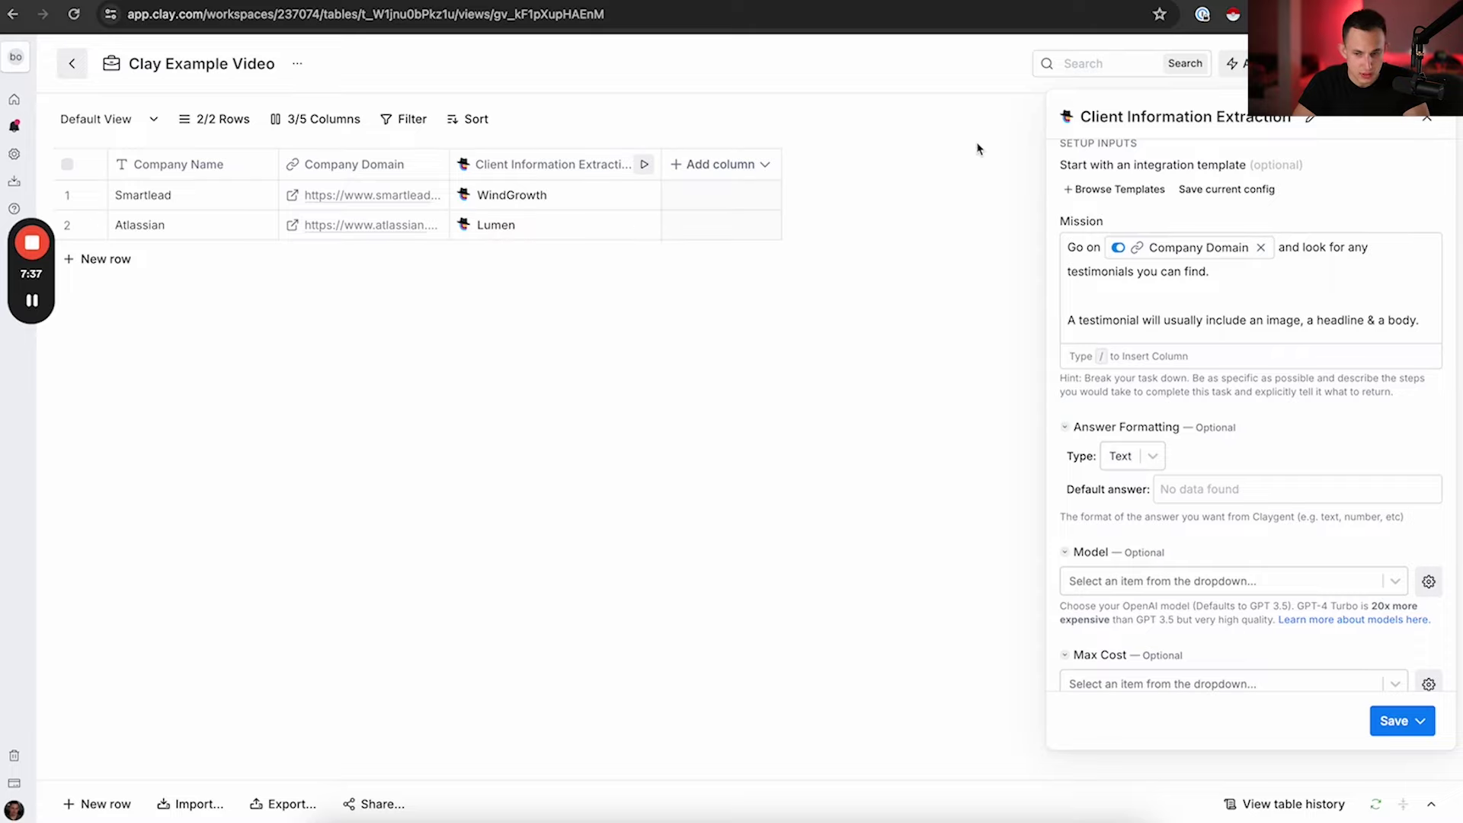
left_click(1423, 121)
Add a text column and, in the Atlassian row, write a greeting followed by "saw you were a decison maker @ Atllassian".
left_click(695, 169)
left_click(720, 271)
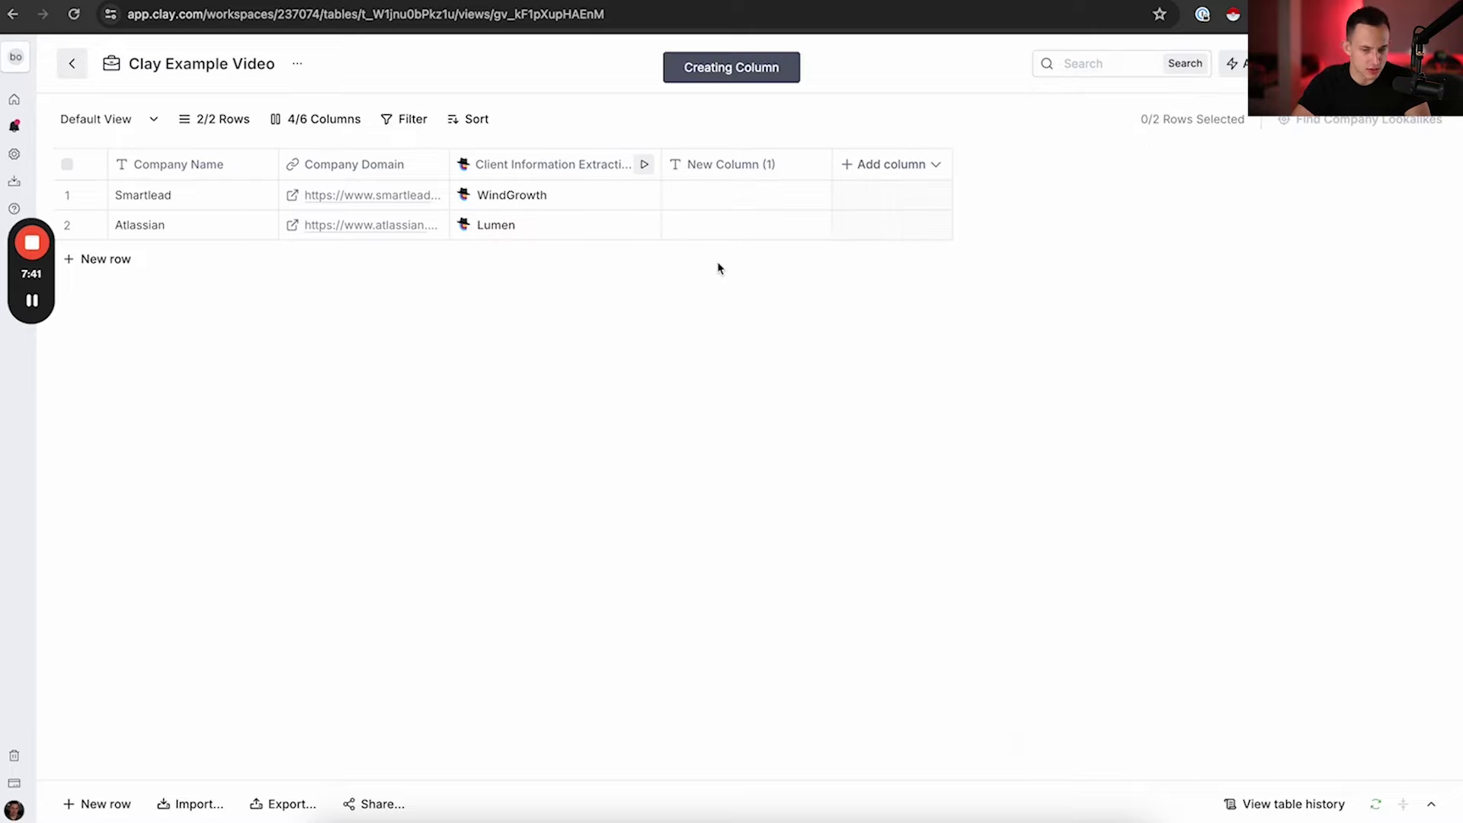
double_click(712, 222)
type("H")
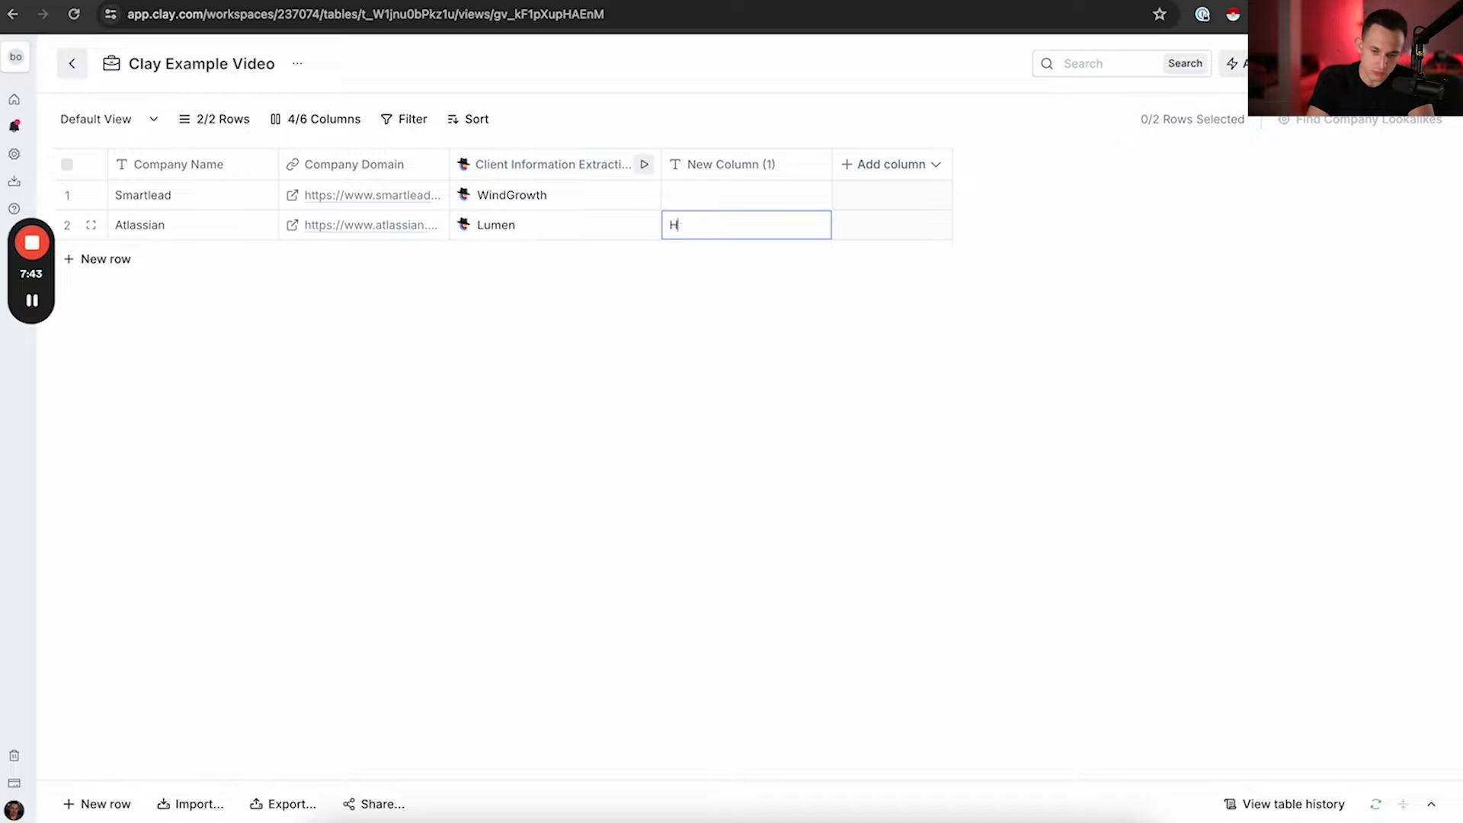
type("ey Fred, sa")
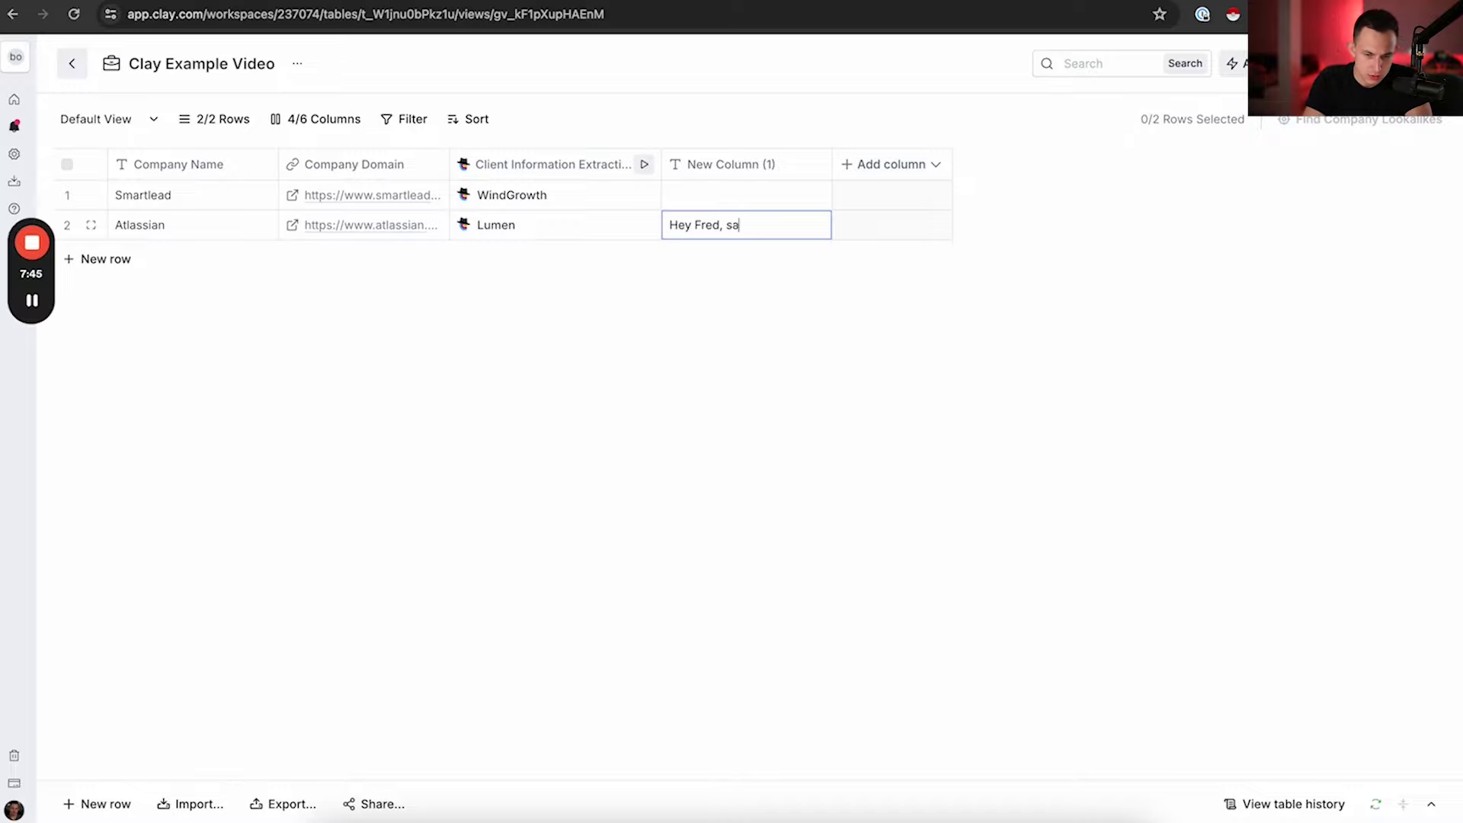
type("w you were a decis")
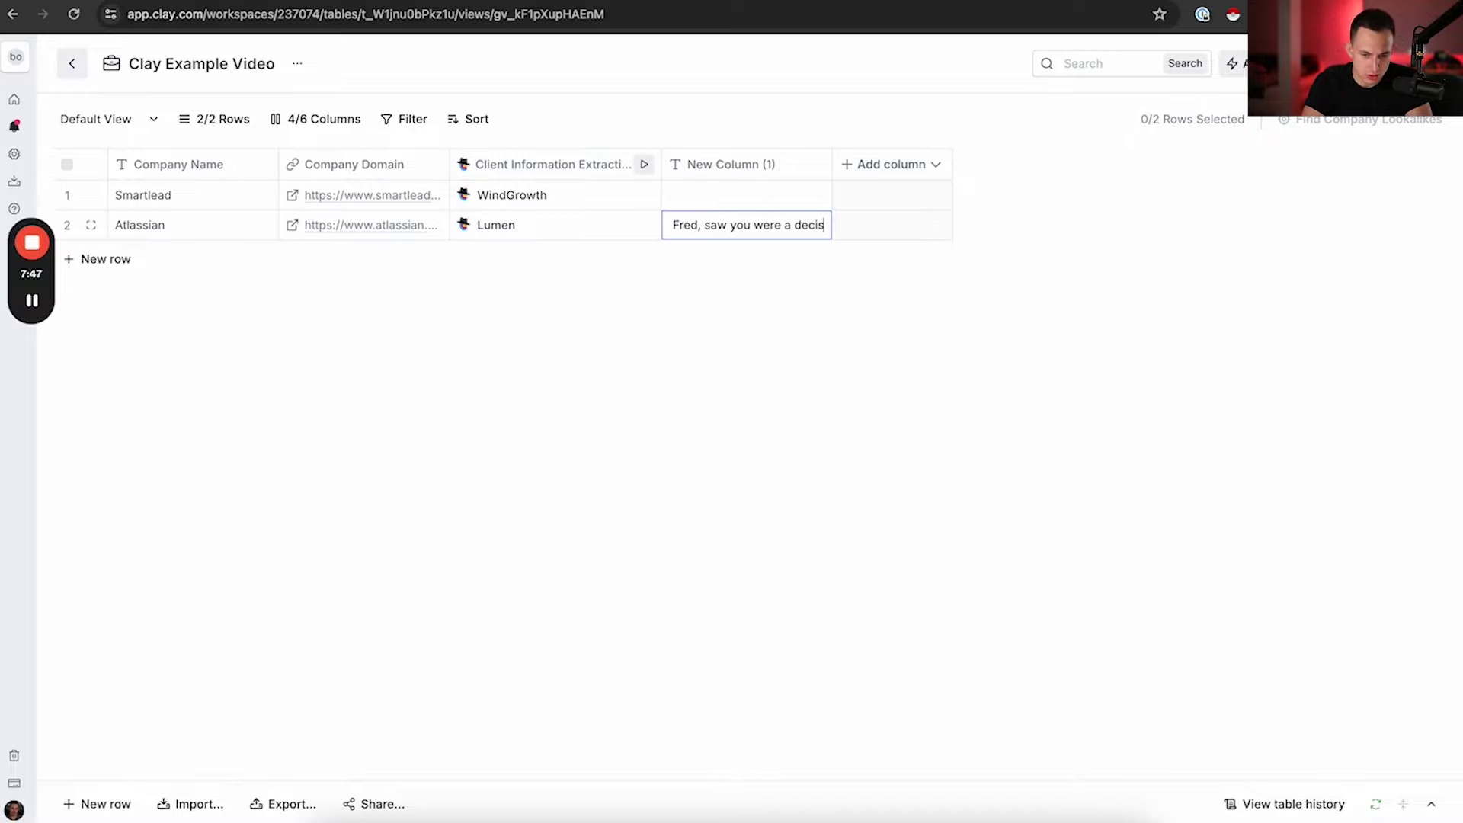
type("on maker @ A")
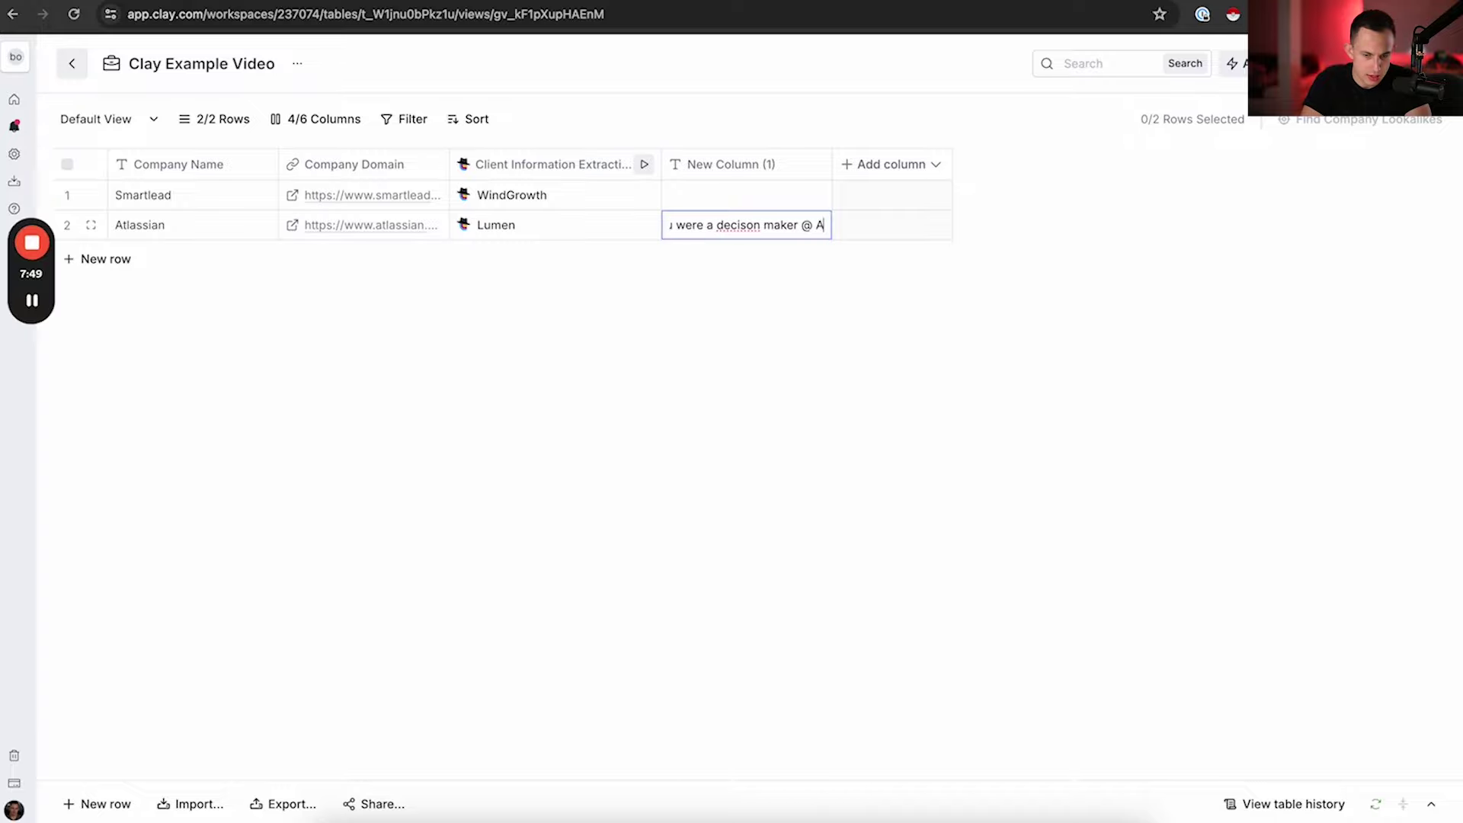
type("tllassian")
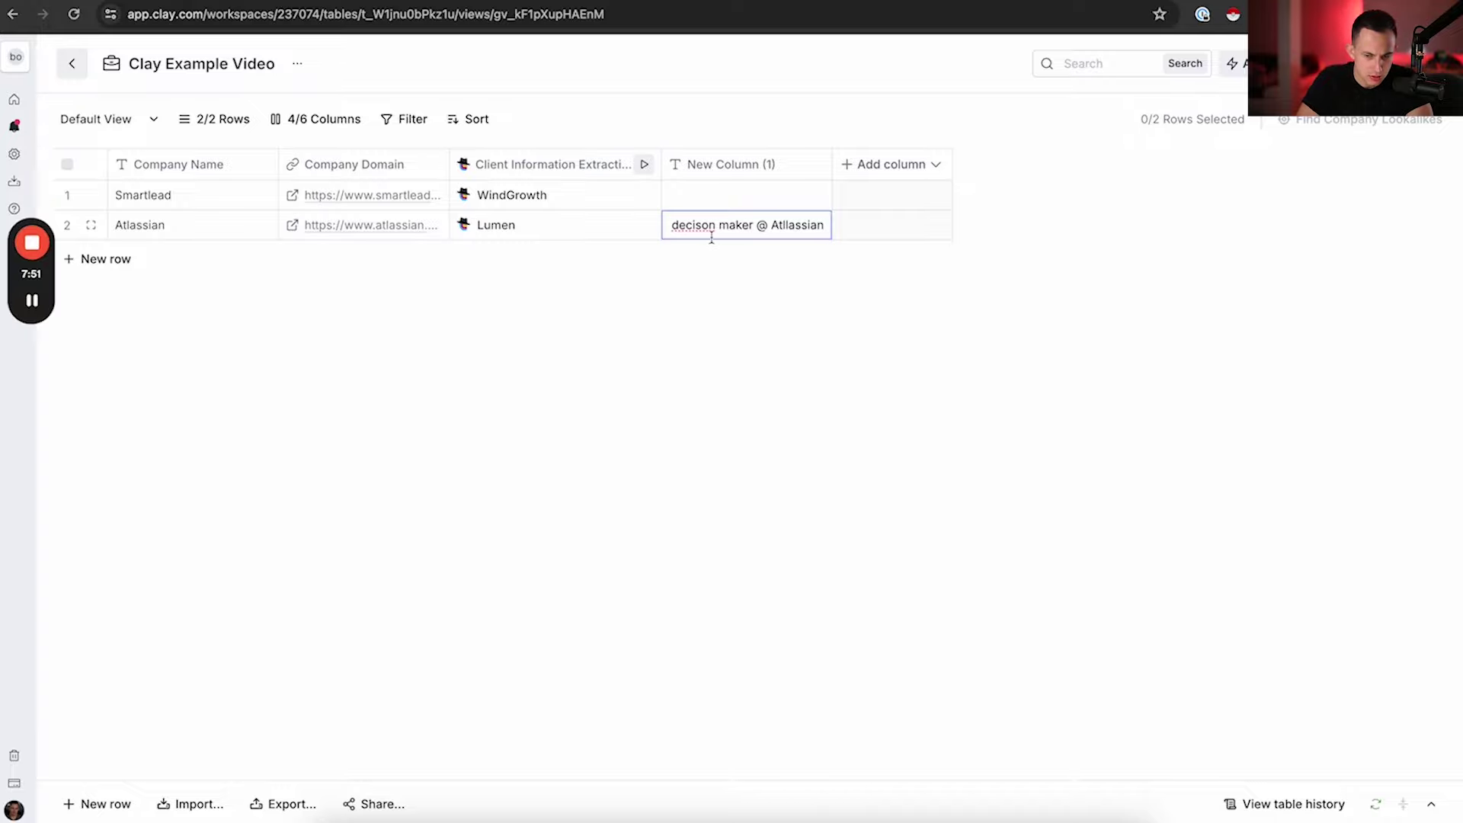
Correct the company name to "Atlassian" in the message cell and end the sentence with a full stop.
key("Left")
key("Left")
key("Left")
key("Left")
key("Left")
key("Left")
key("Left")
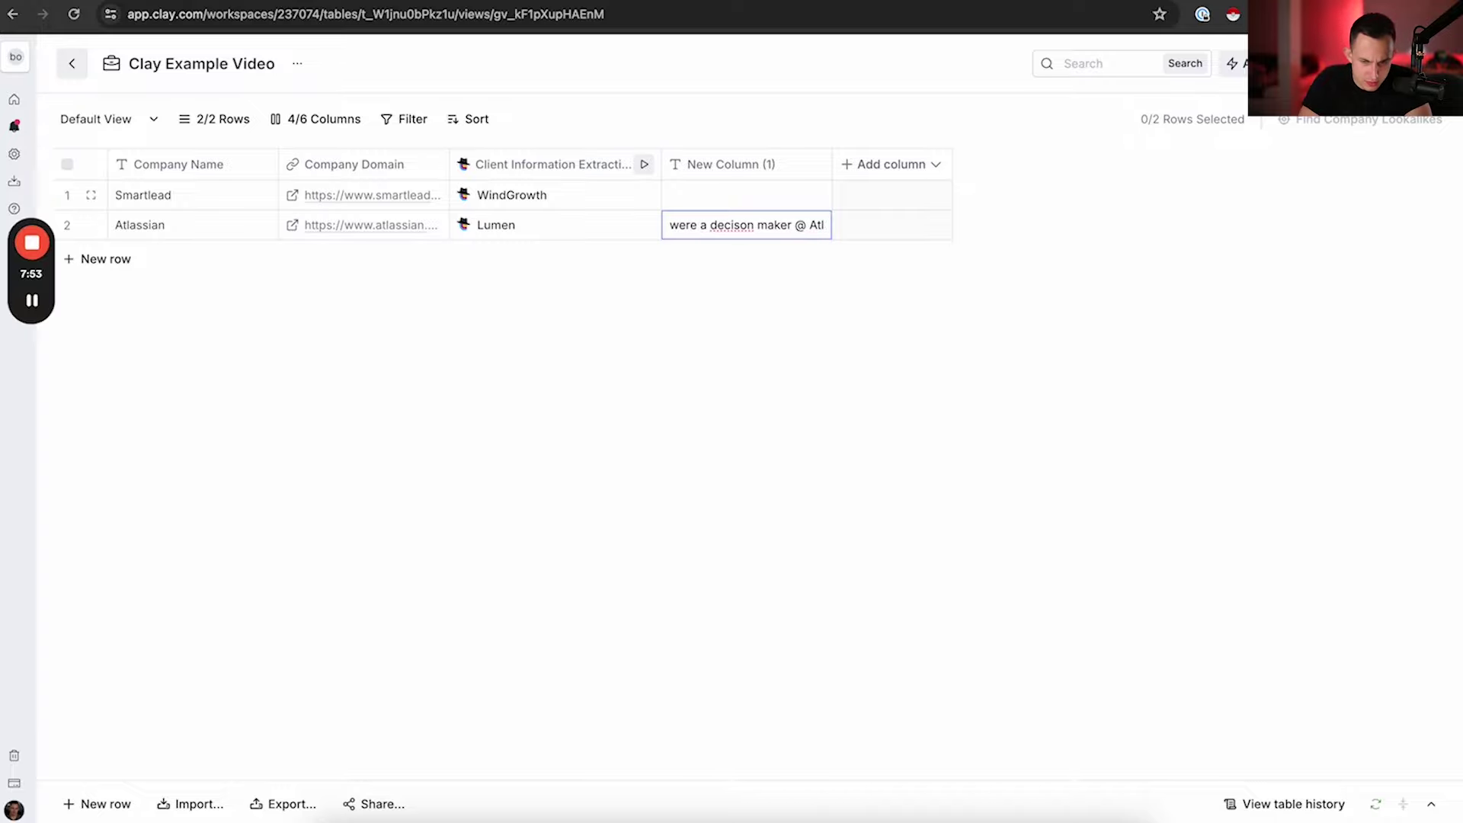
key("BackSpace")
key("Right")
key("Right")
key("Right")
key("Right")
key("Right")
key("Right")
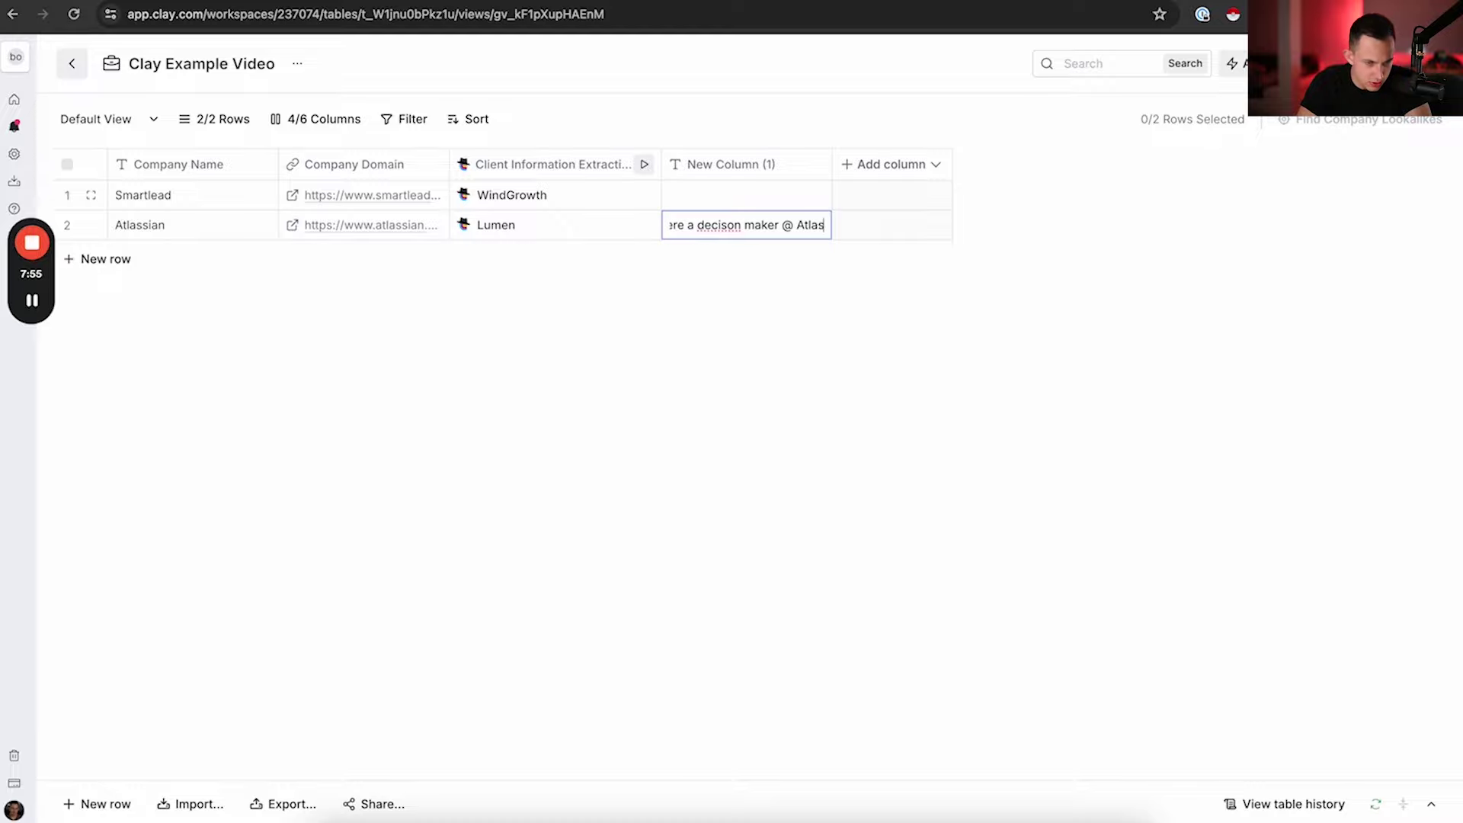
key("Return")
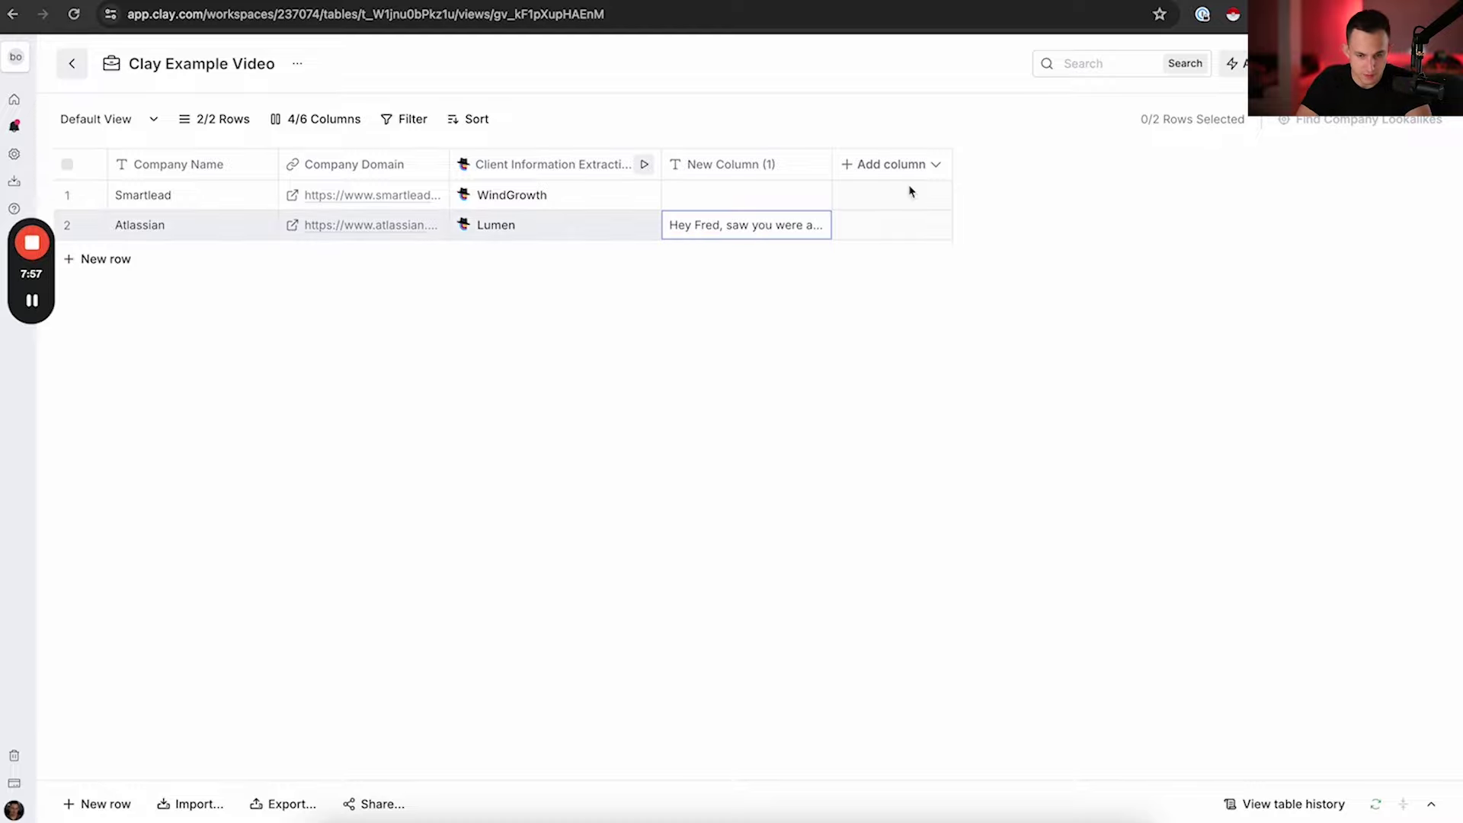
Review the full message in the Atlassian row's new column and copy the cell.
double_click(797, 235)
key("super+a")
left_click(771, 251)
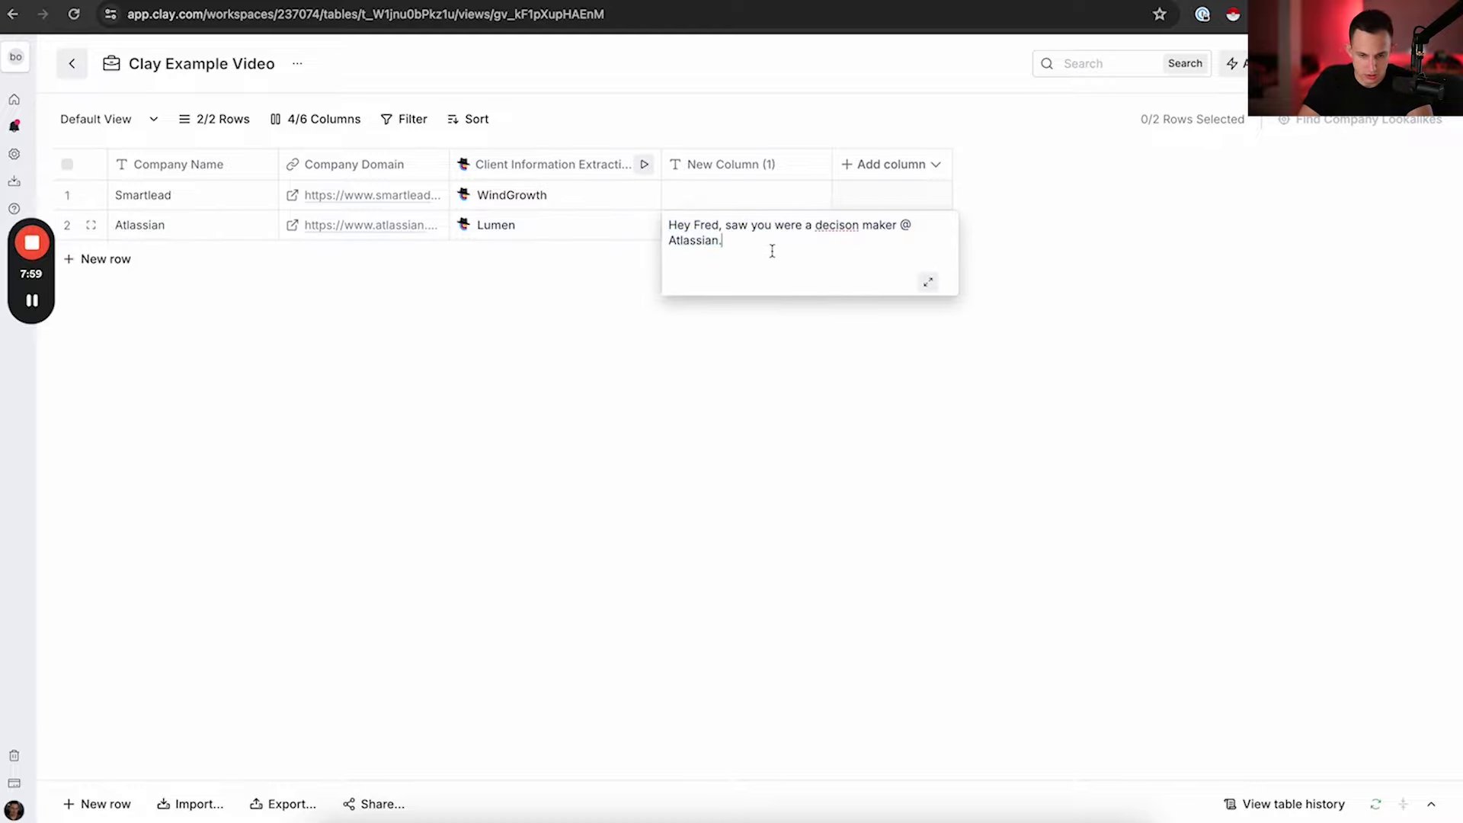
key("Return")
key("super+c")
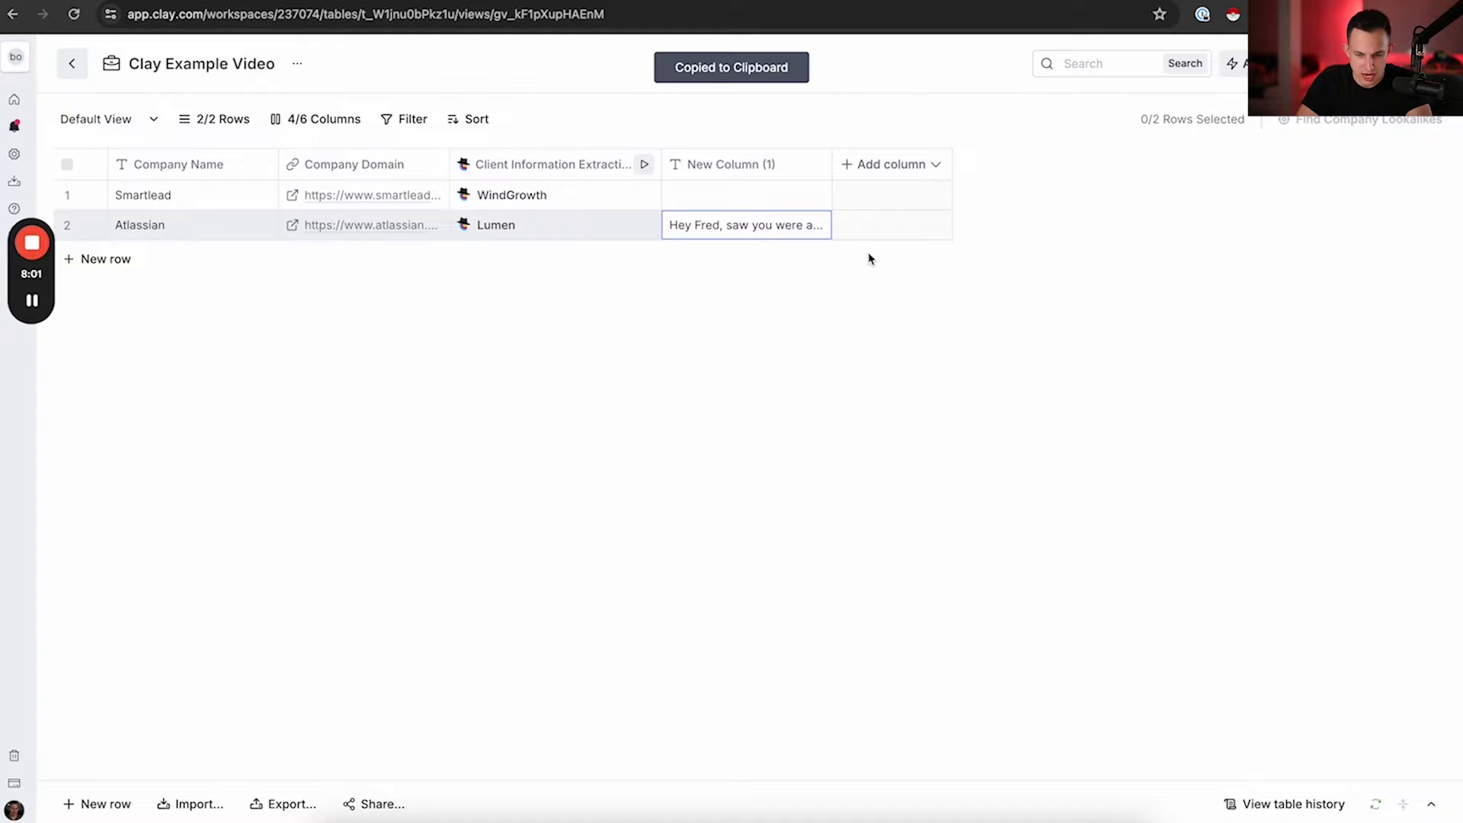
Open Google Docs in a new browser tab, create a blank document and paste the copied message.
key("super+t")
type("google docs")
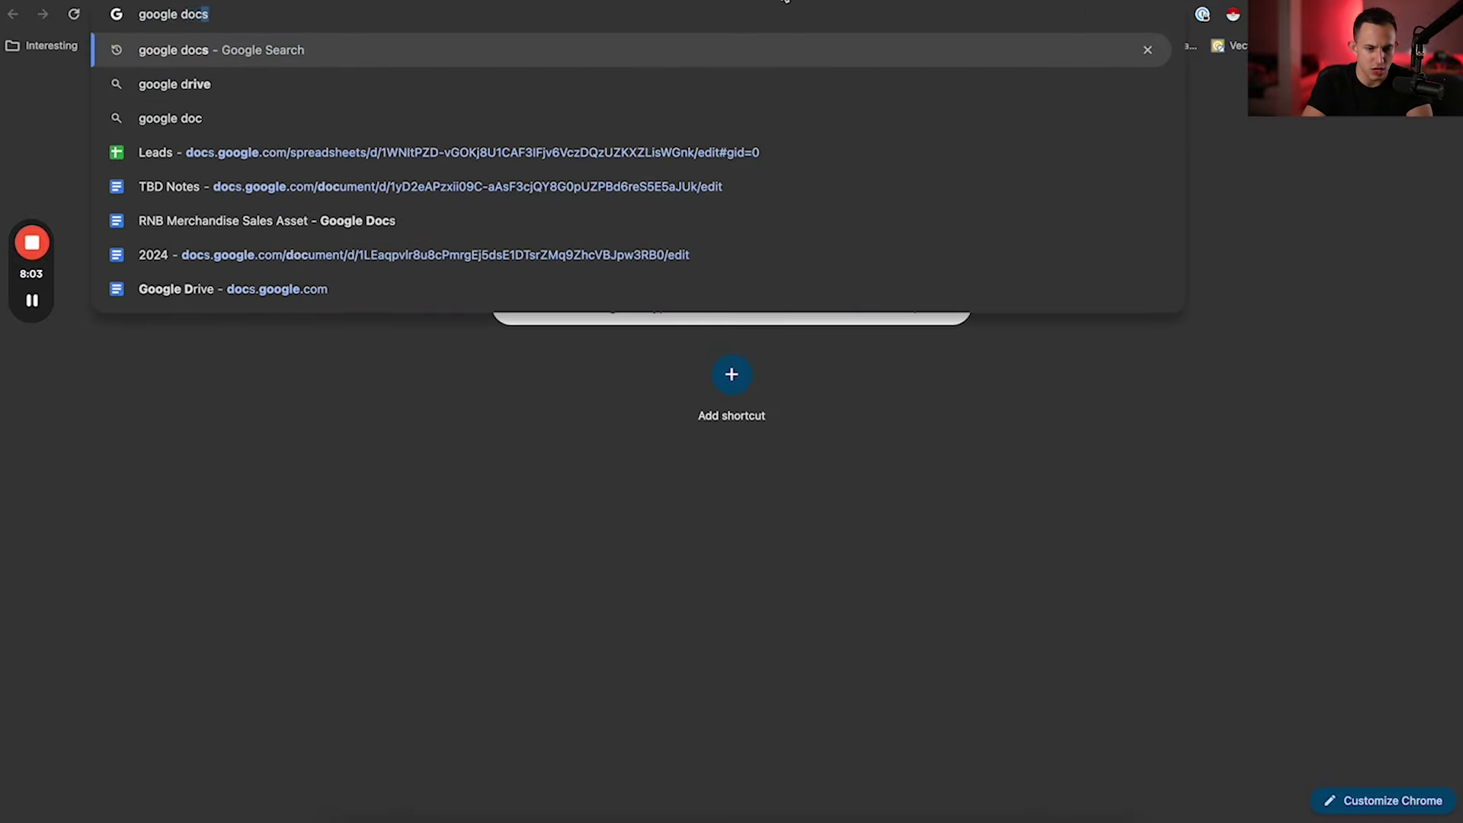
key("Return")
left_click(379, 241)
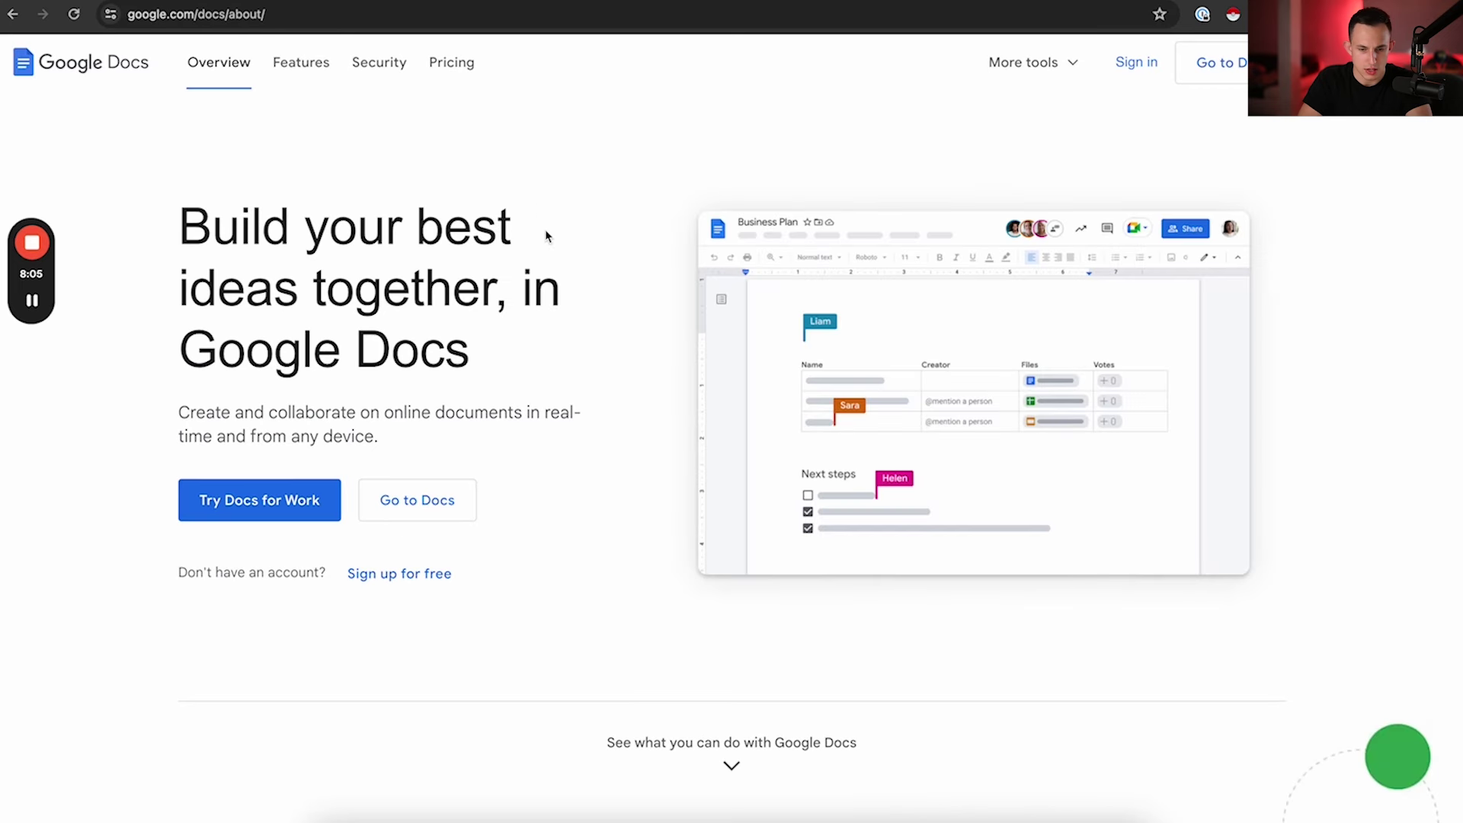
left_click(401, 510)
left_click(327, 255)
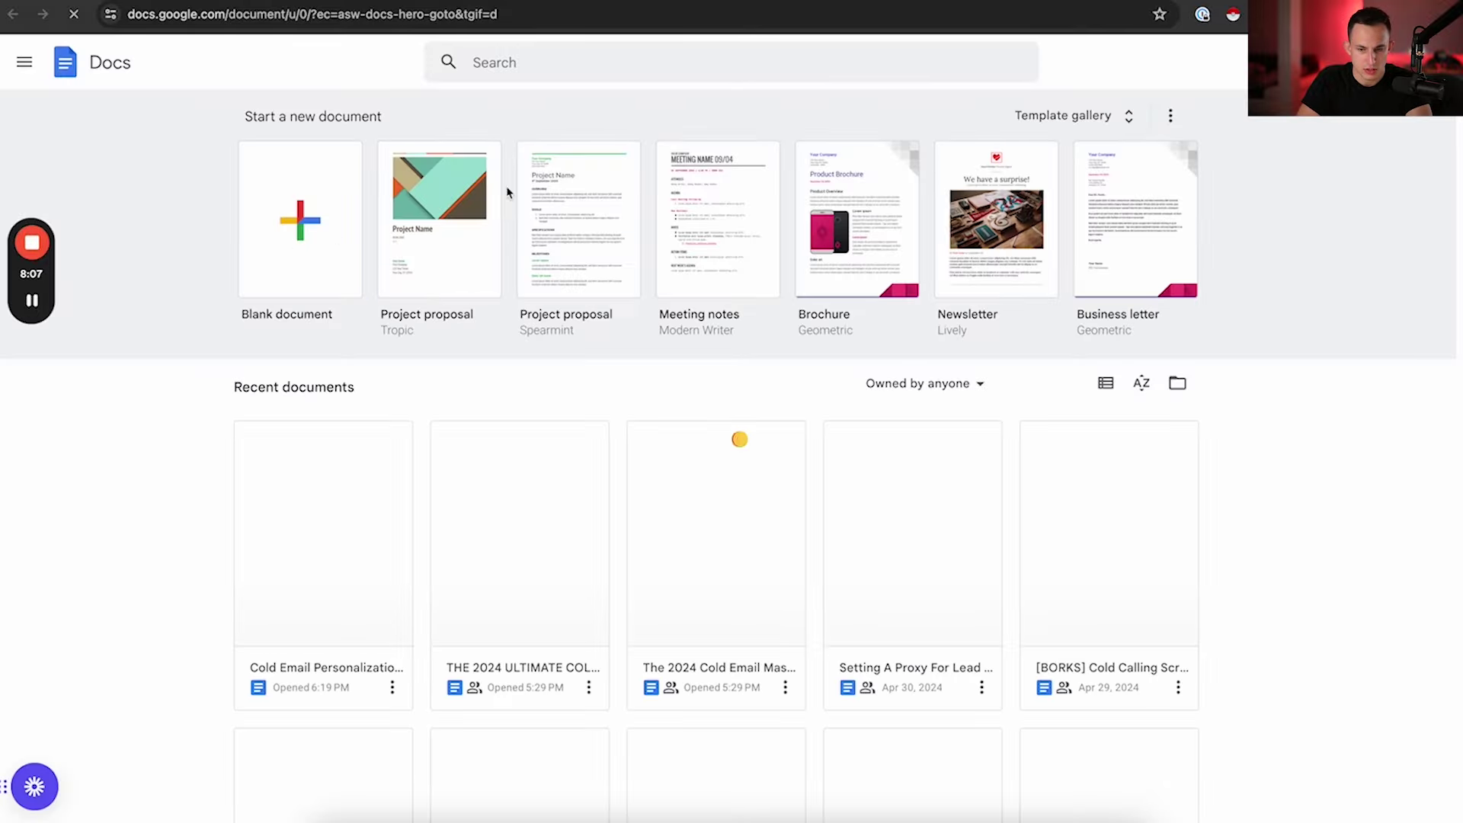
key("super+v")
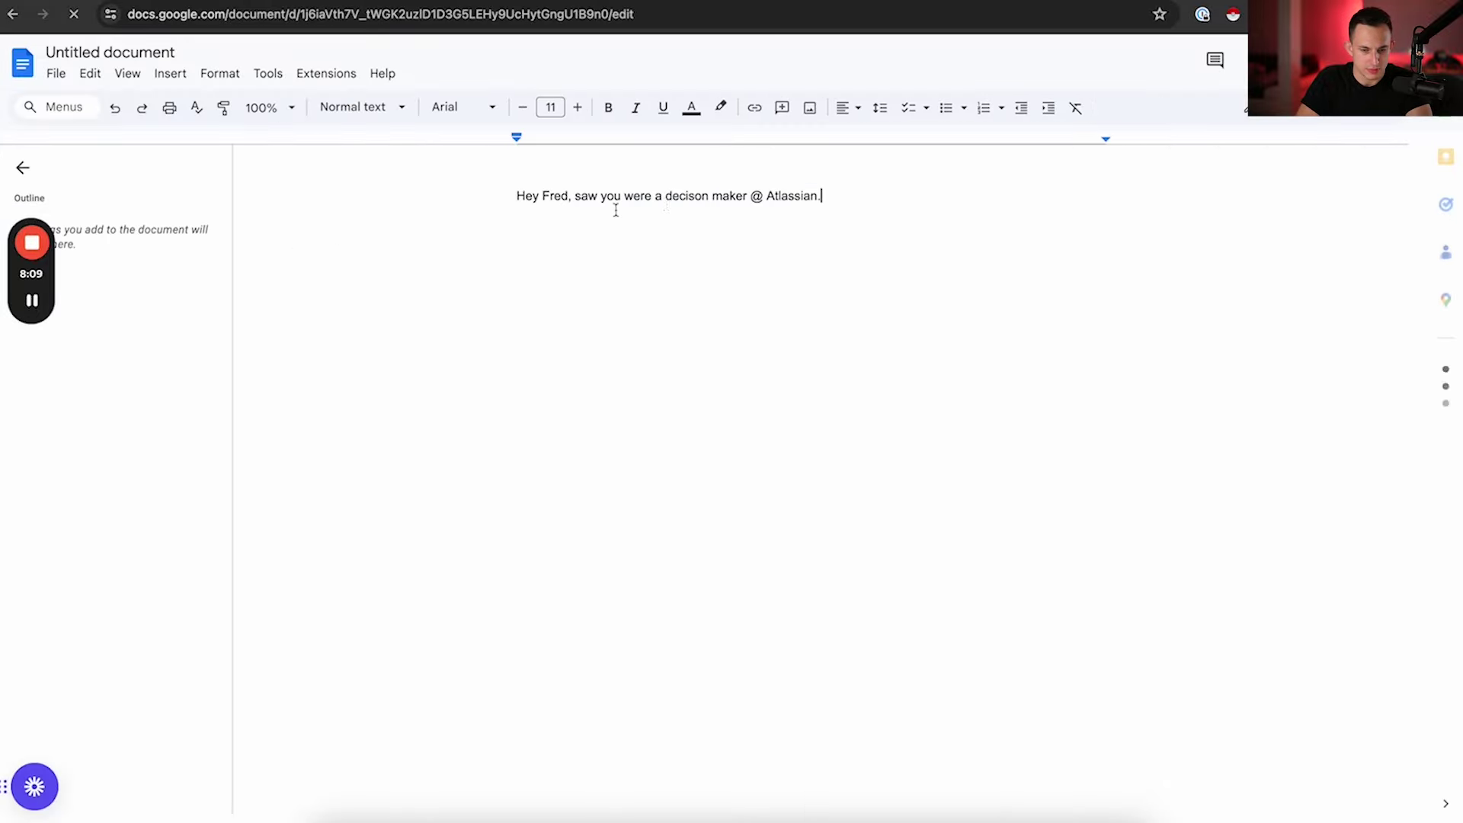
Correct "decison" to "decision" in the pasted message and replace the final full stop with a comma.
left_click(594, 197)
left_click(670, 197)
left_click(689, 170)
double_click(829, 197)
key("BackSpace")
key("BackSpace")
type("n")
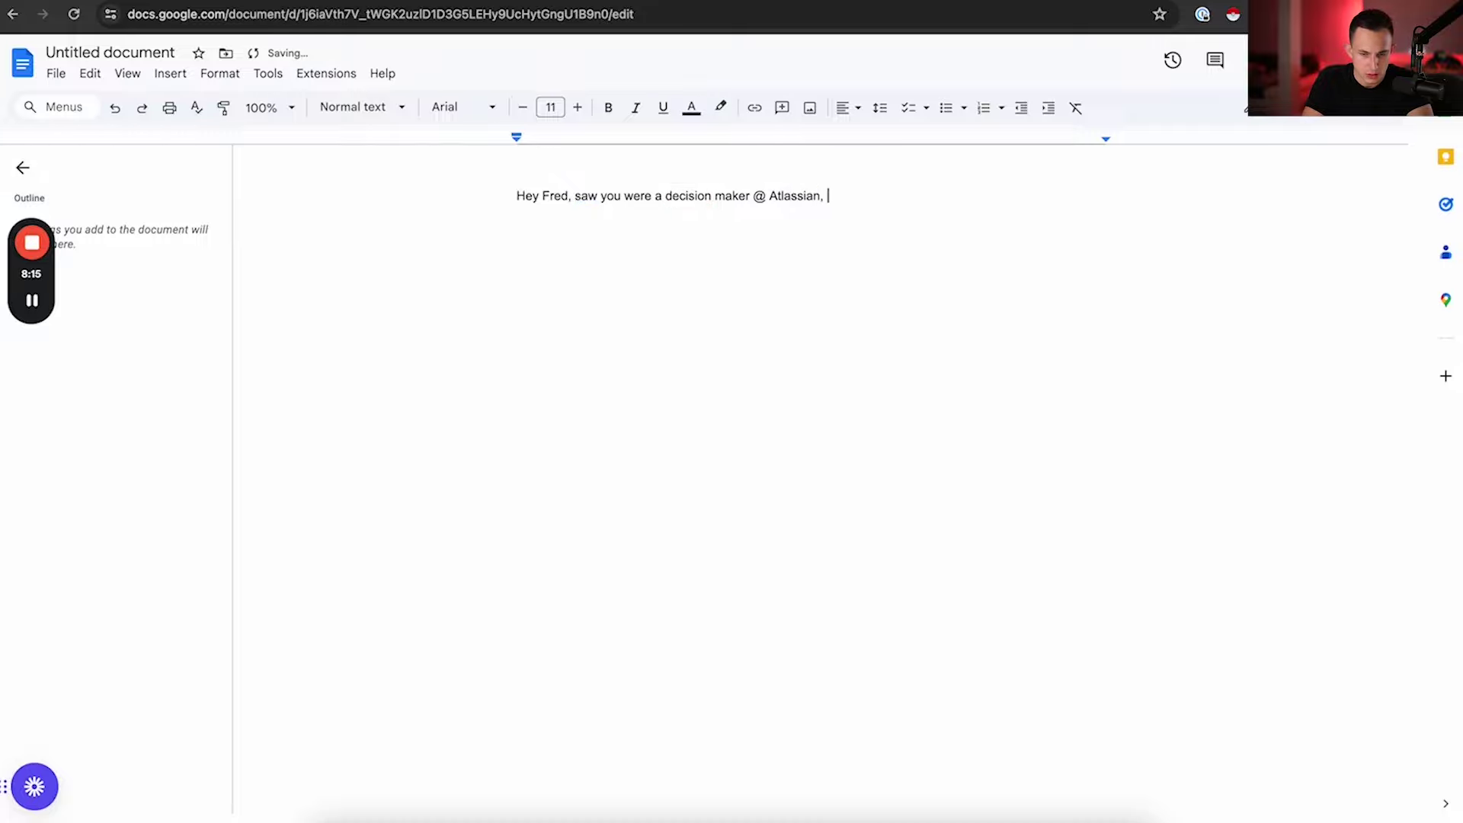
Replace the pasted message with a greeting to the recipient and "just curious why Atlassian isn't sending any cold emails?".
key("ctrl+a")
key("BackSpace")
key("Return")
type("Hey Fred, ")
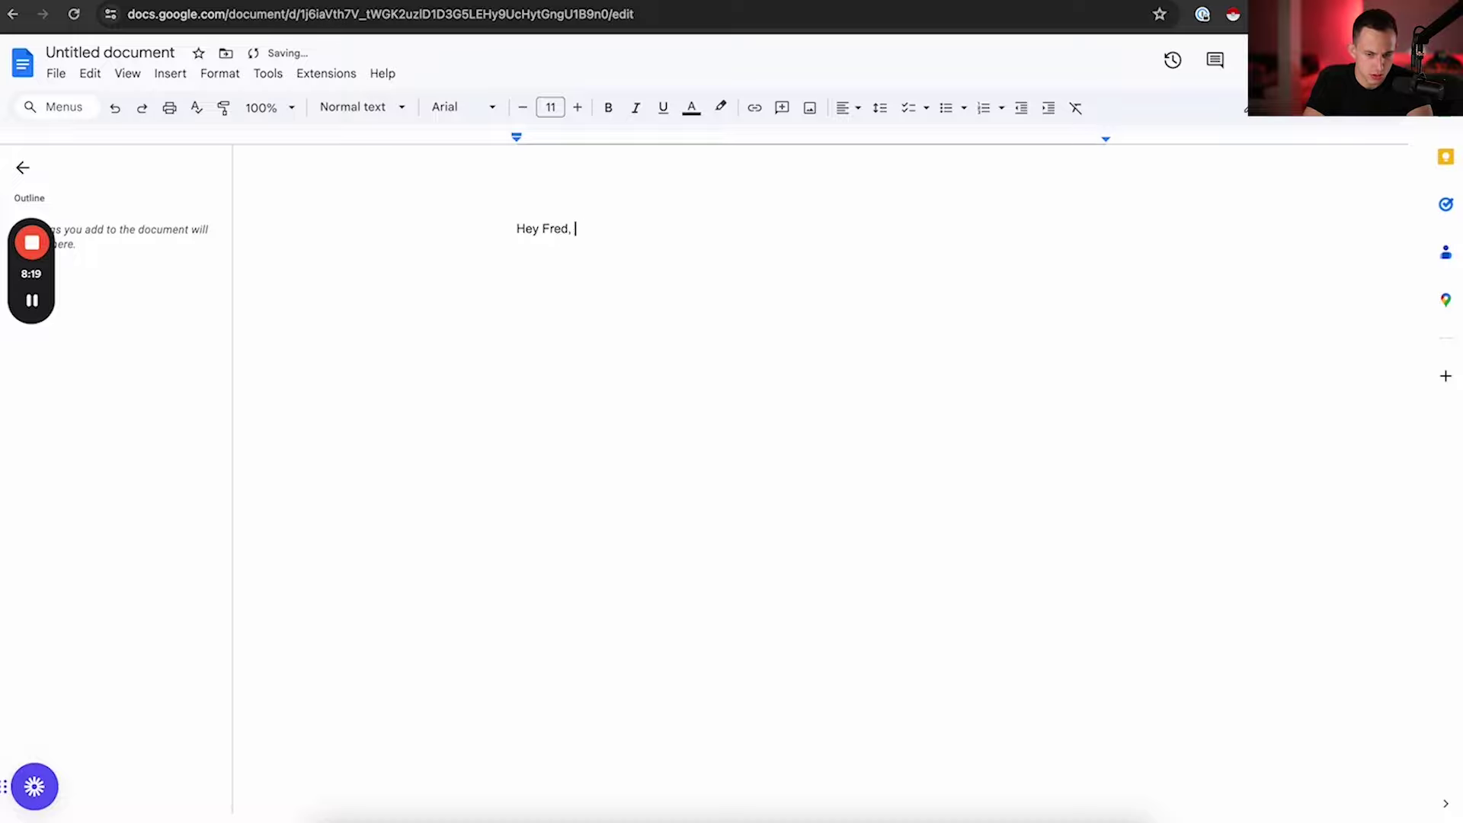
type("just cu")
type("rious why ")
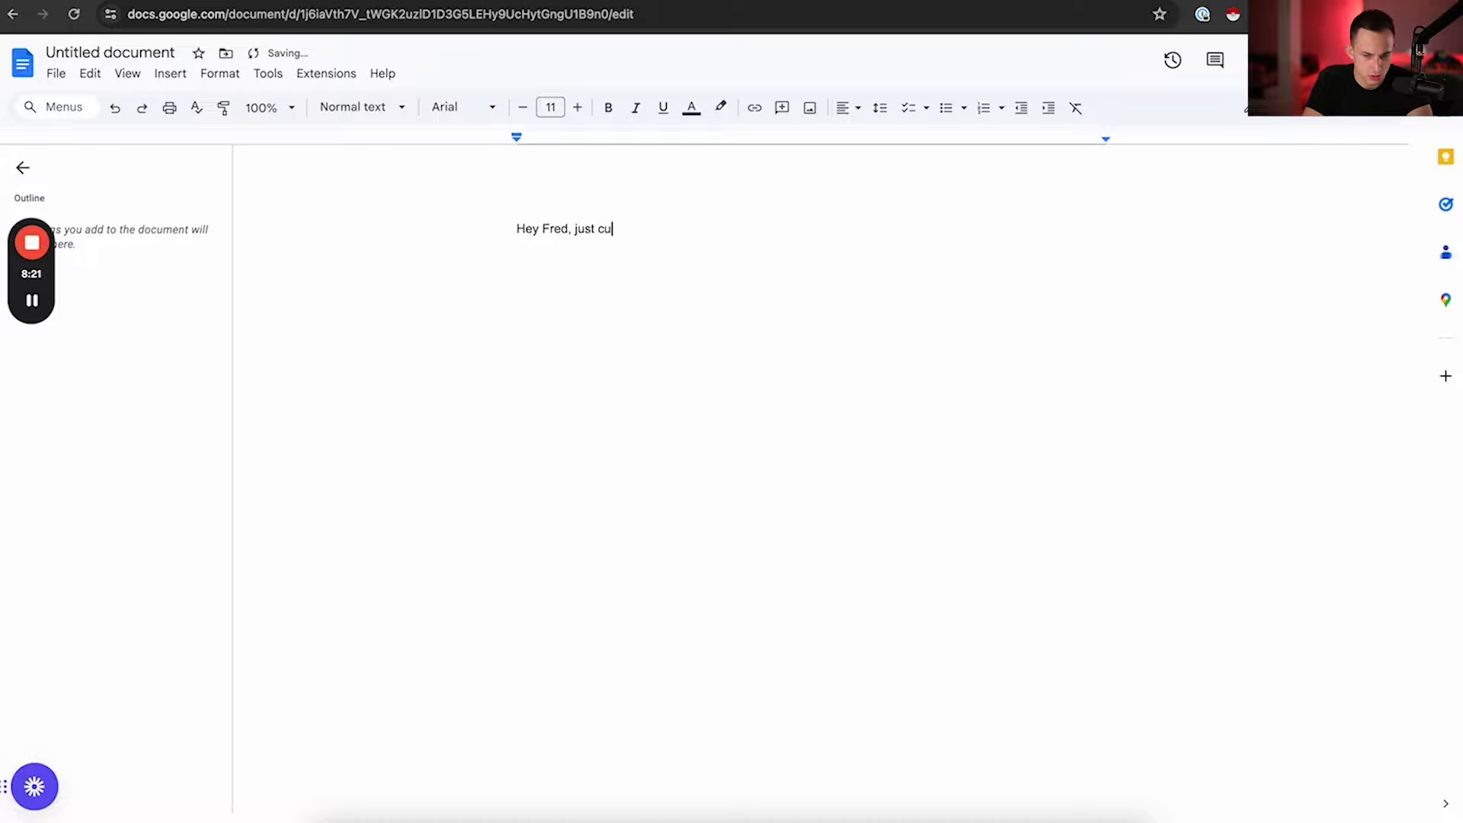
type("is it that ")
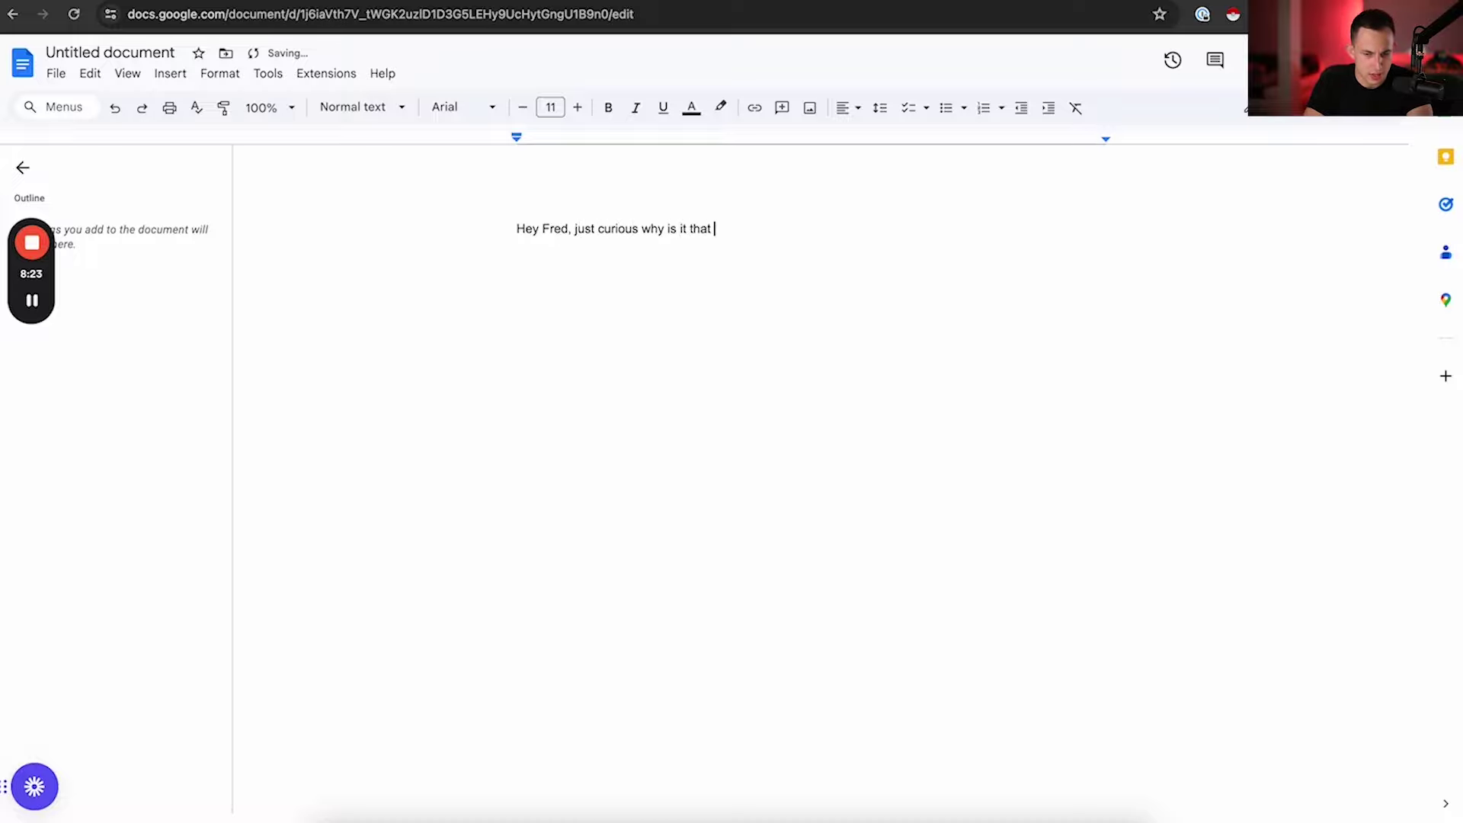
type("Atlassian isn't ")
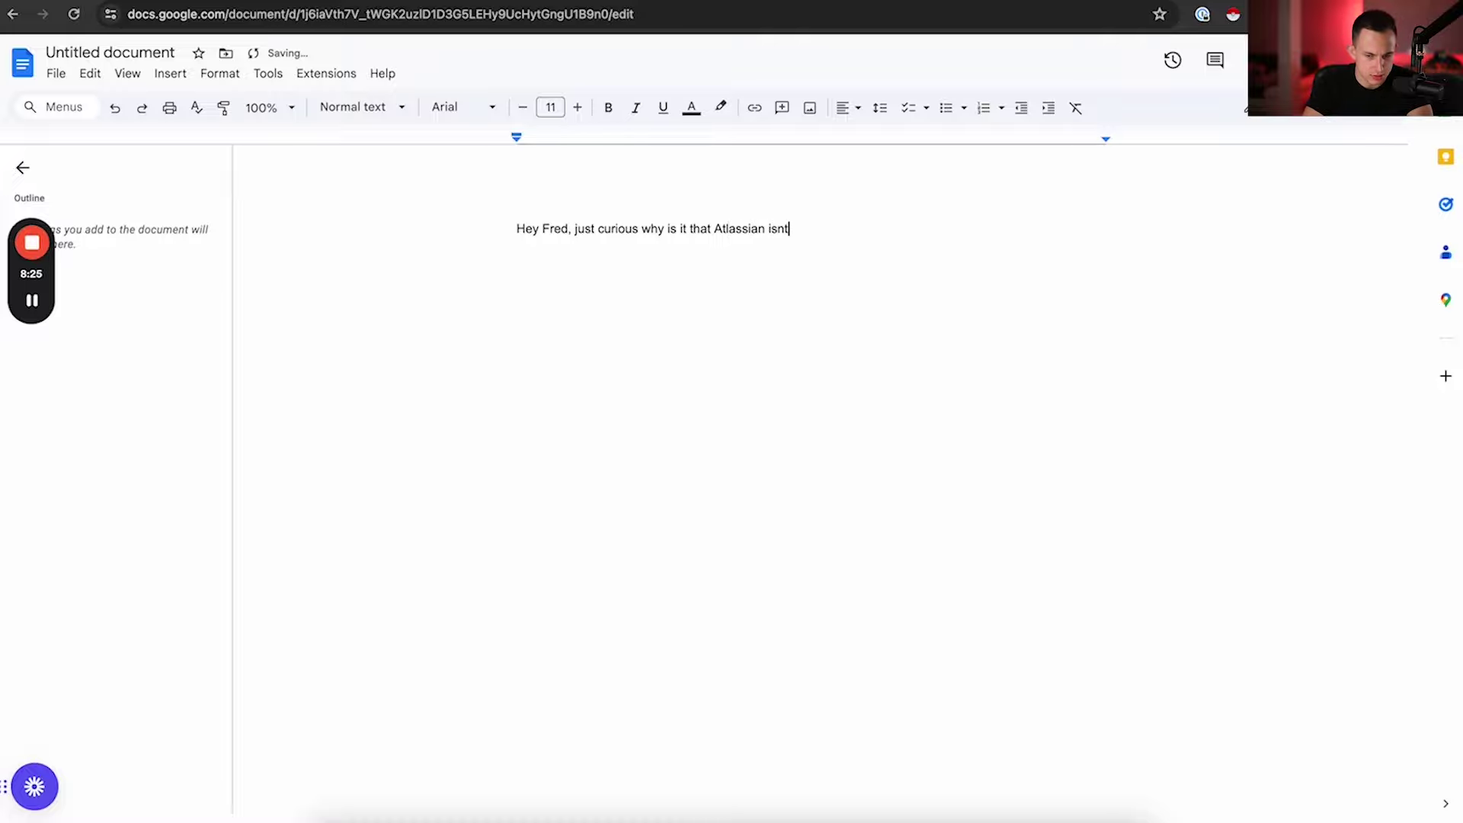
type("sending any cold em")
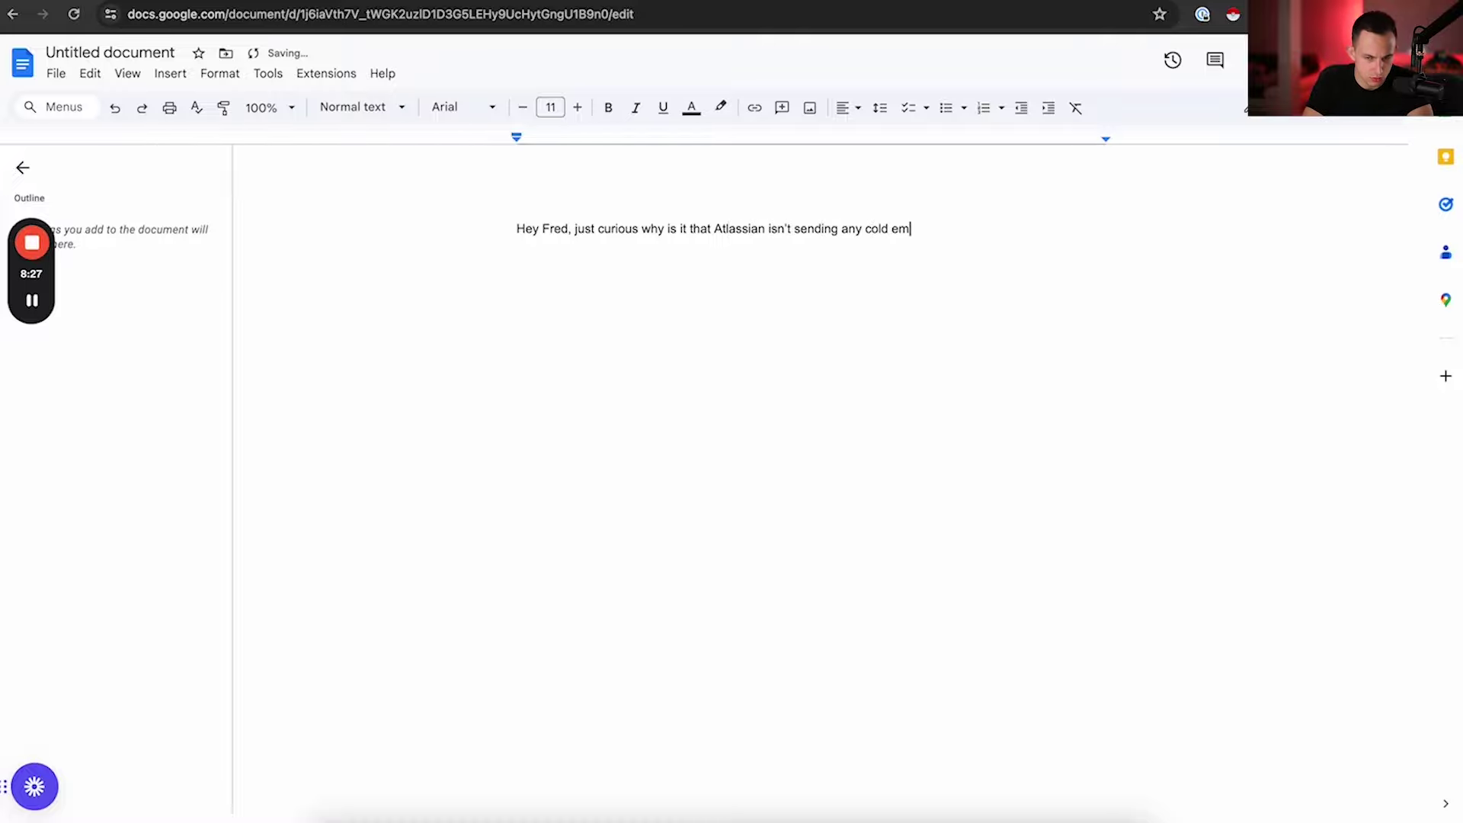
type("ails?")
key("Return")
key("Return")
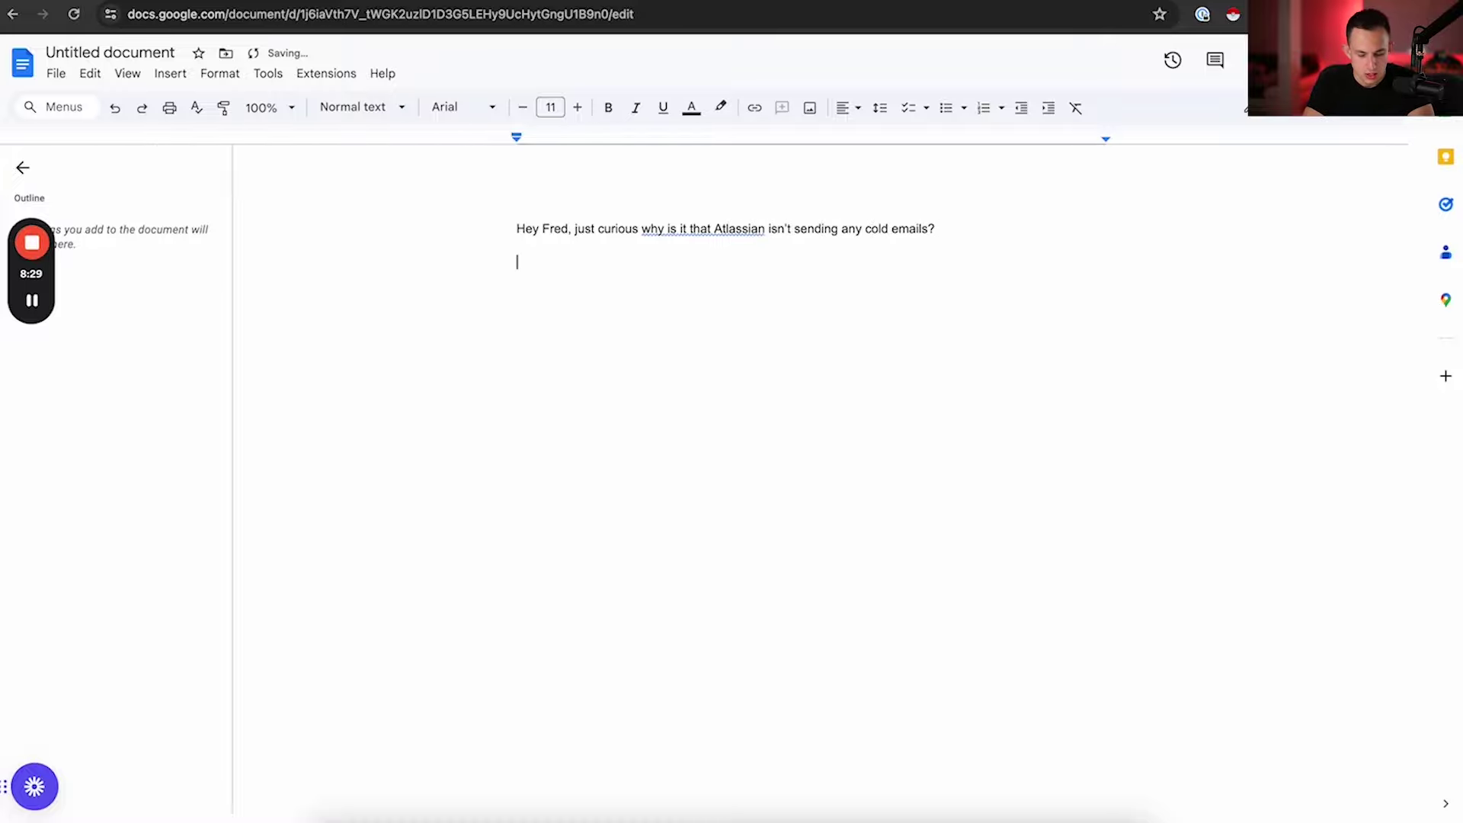
left_click(702, 229)
left_click(697, 204)
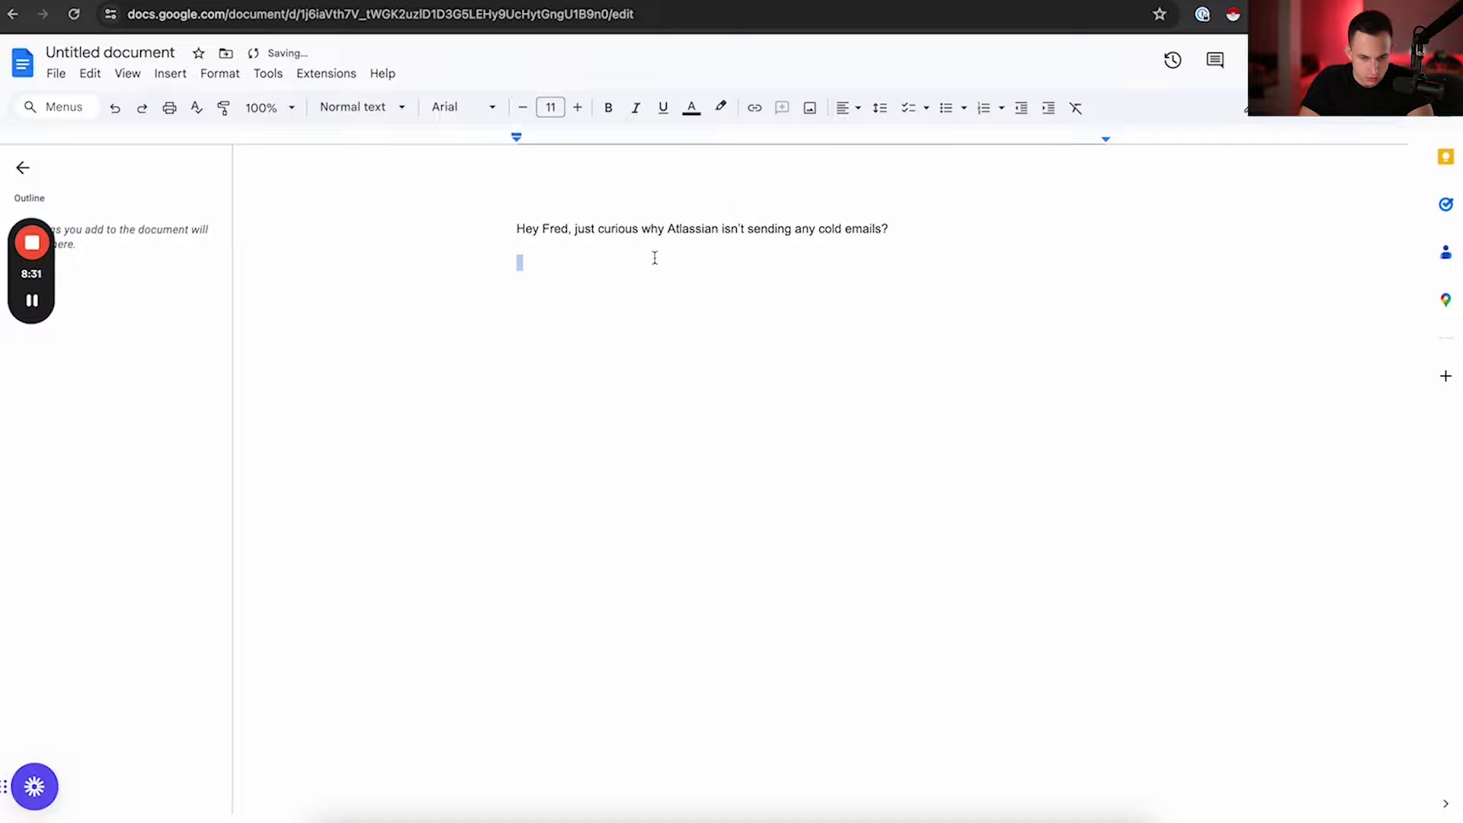
Write the second paragraph: "With case studies like Lumen, you could EASILY launch a case study campaign, and get a couple meetings booked in.".
type("With case studies like Lumen, you could EASILY")
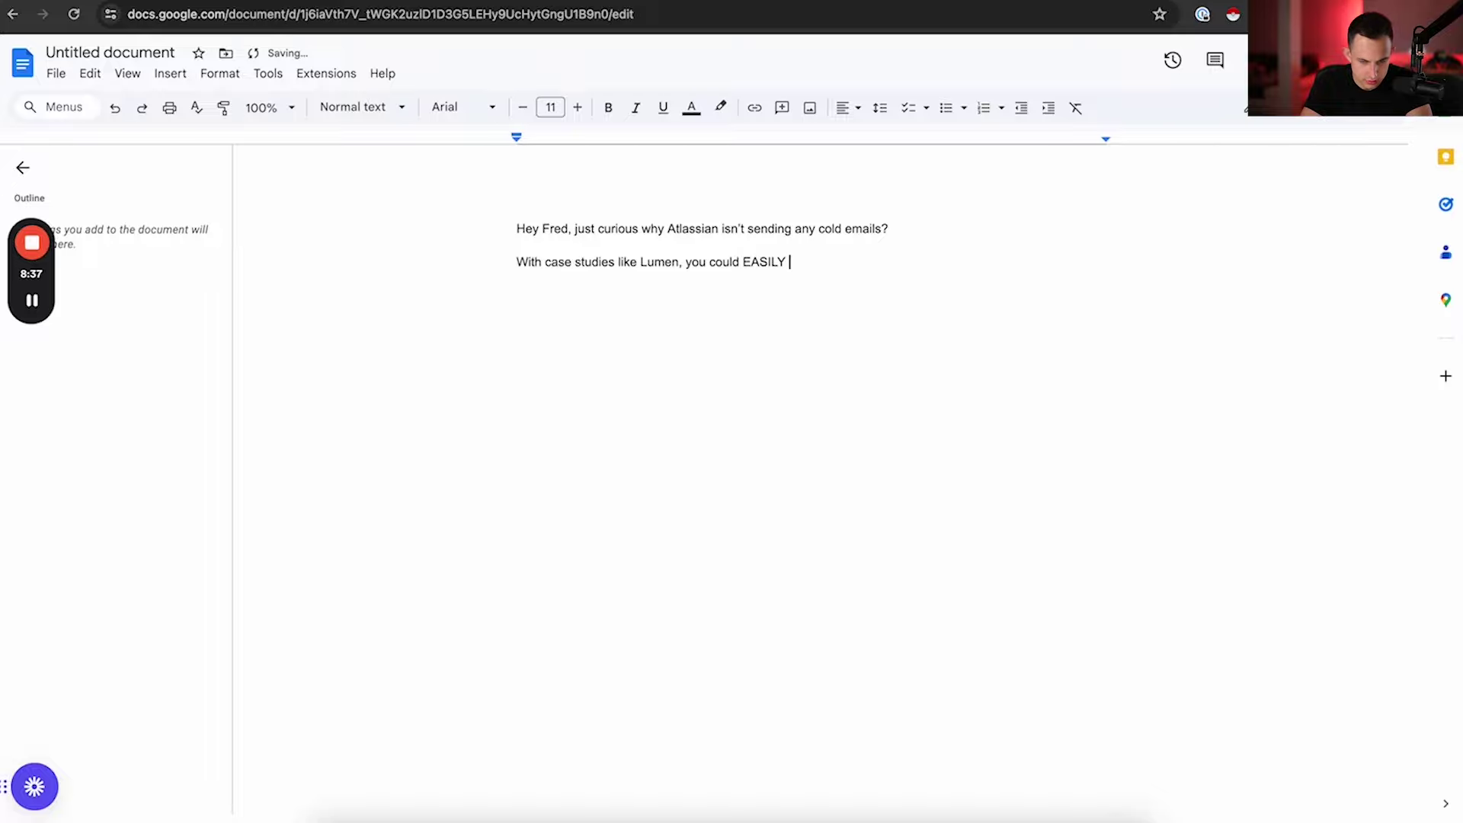
type(" launch a re")
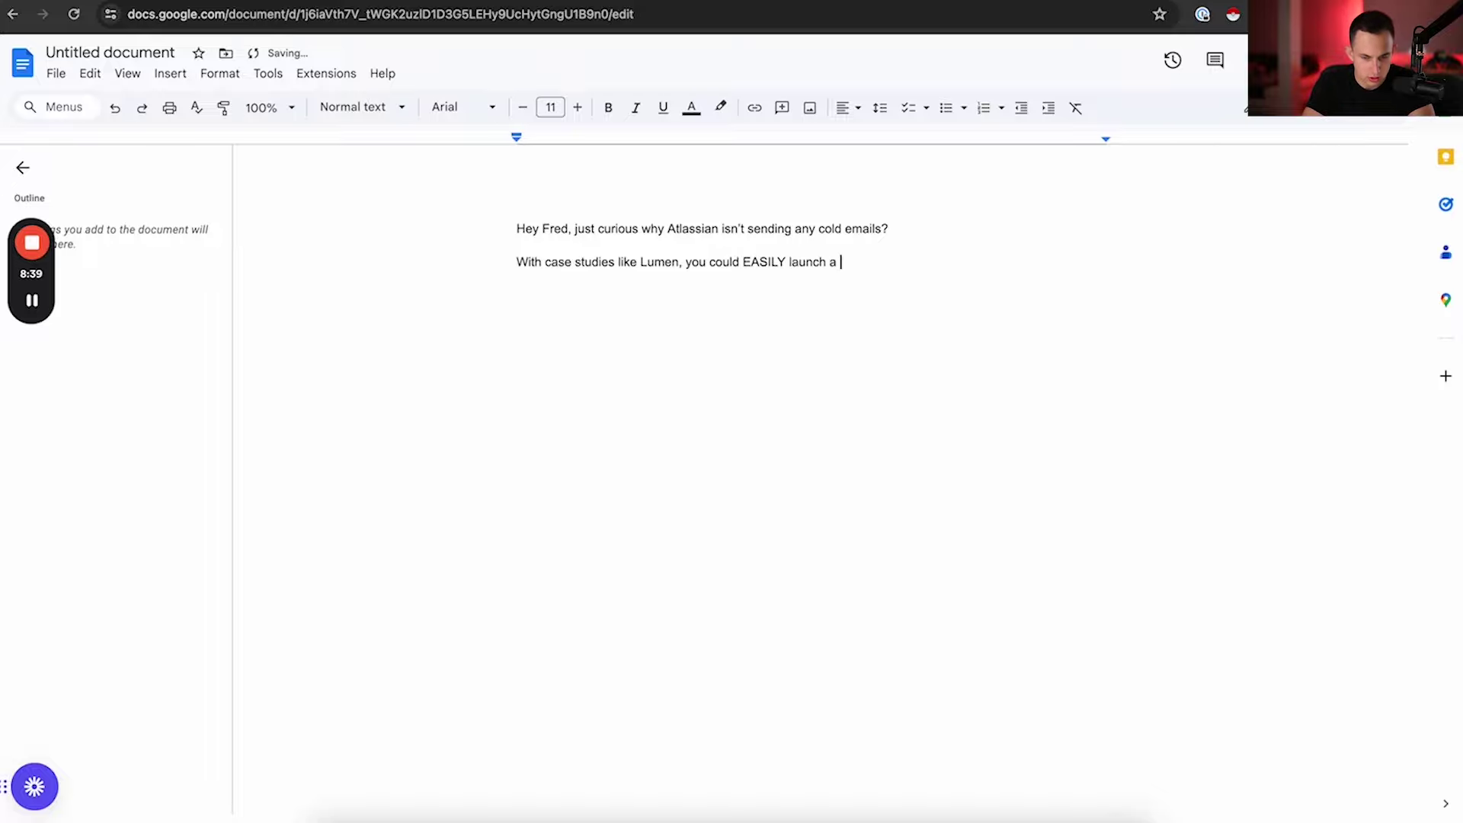
key("BackSpace")
key("BackSpace")
type("case study campaign,")
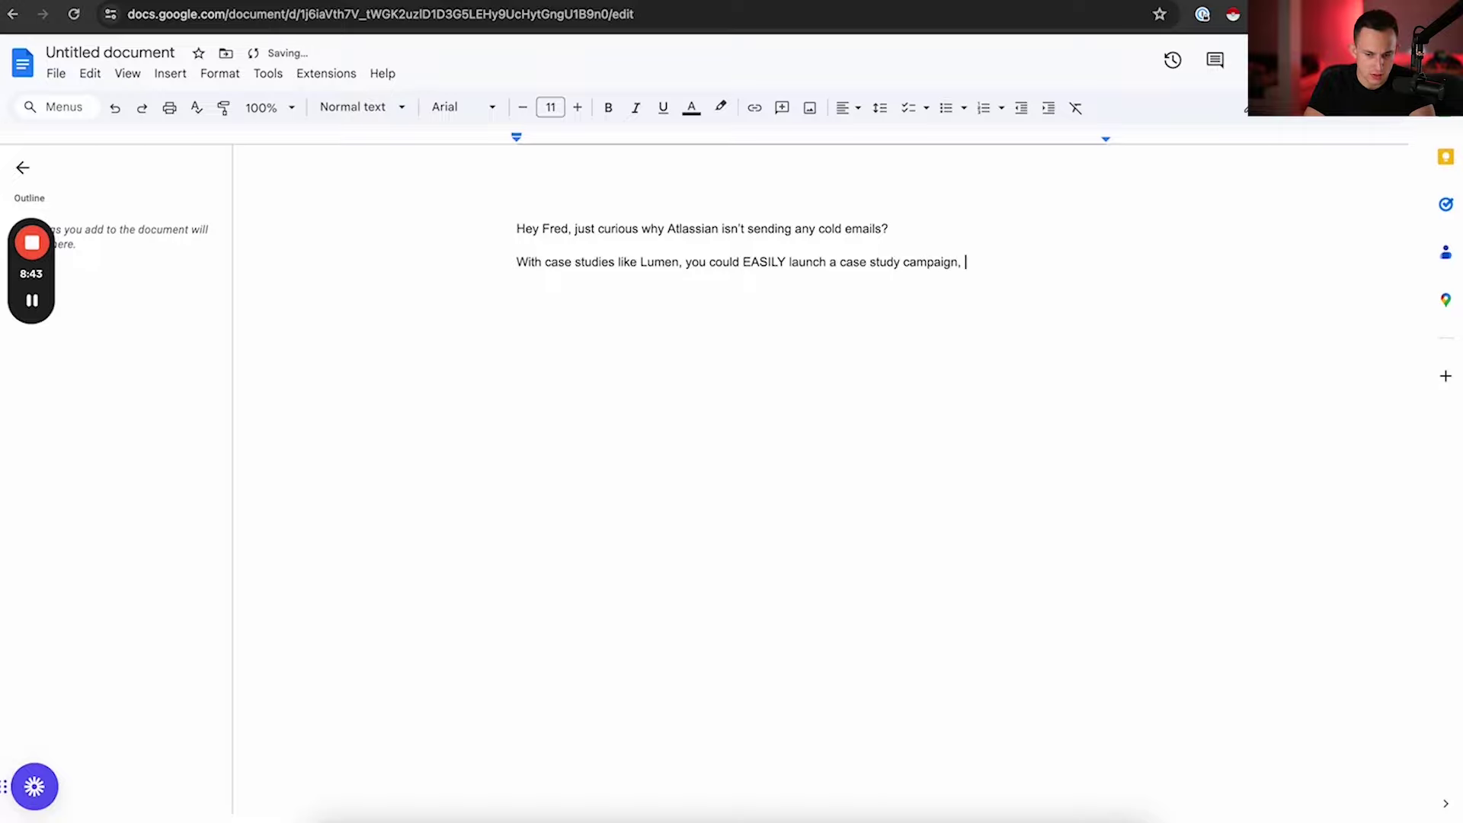
type("and get a couple meetings b")
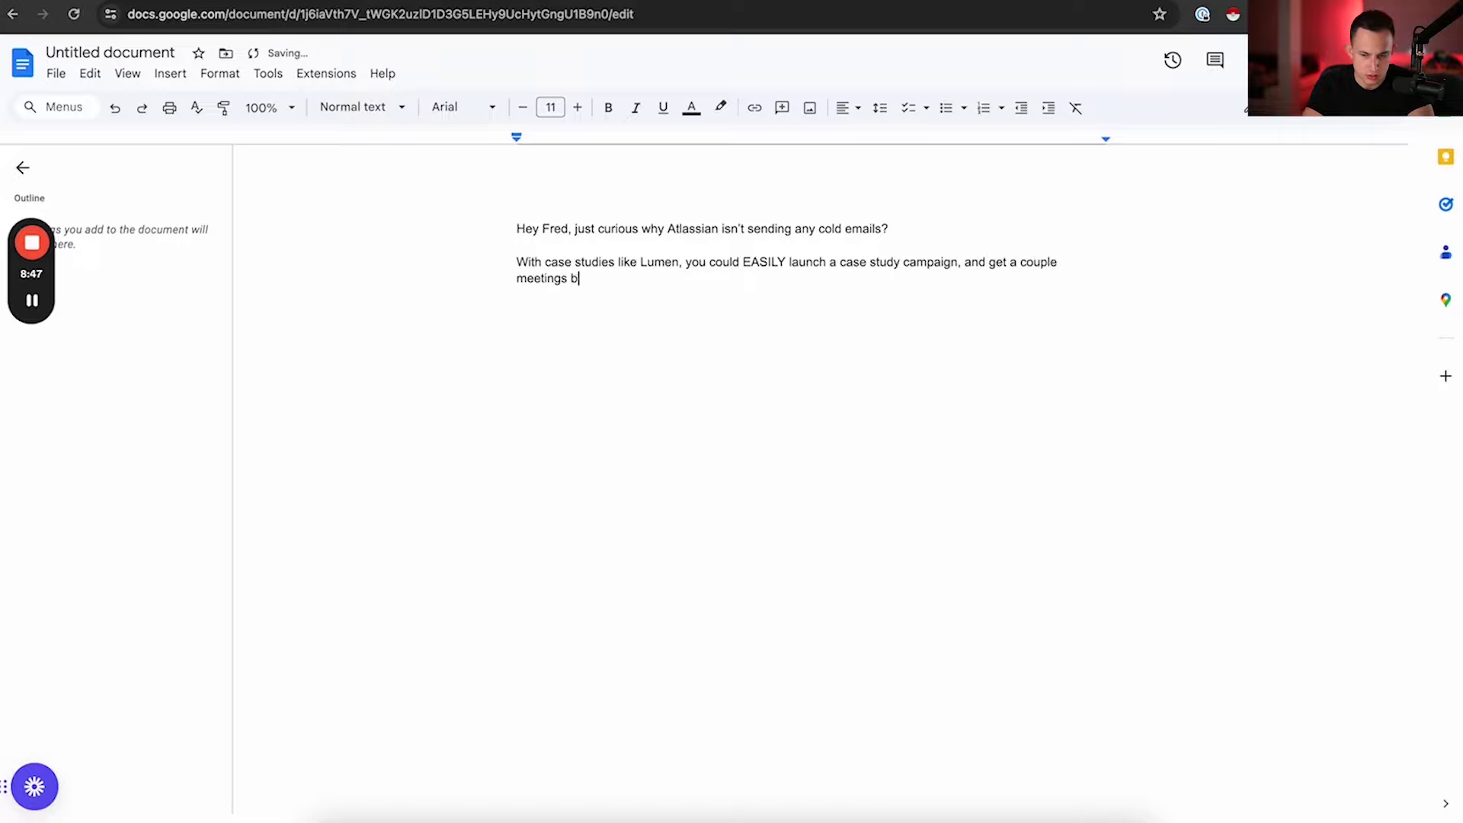
type("ooked in.")
Add "I'd love to send over a free lead list of 5K leads including the decision makers of companies just like Lumen." and the closing line "Interested?".
key("Return")
key("Return")
type("I'd love to send over a free lead list of 5K leads including")
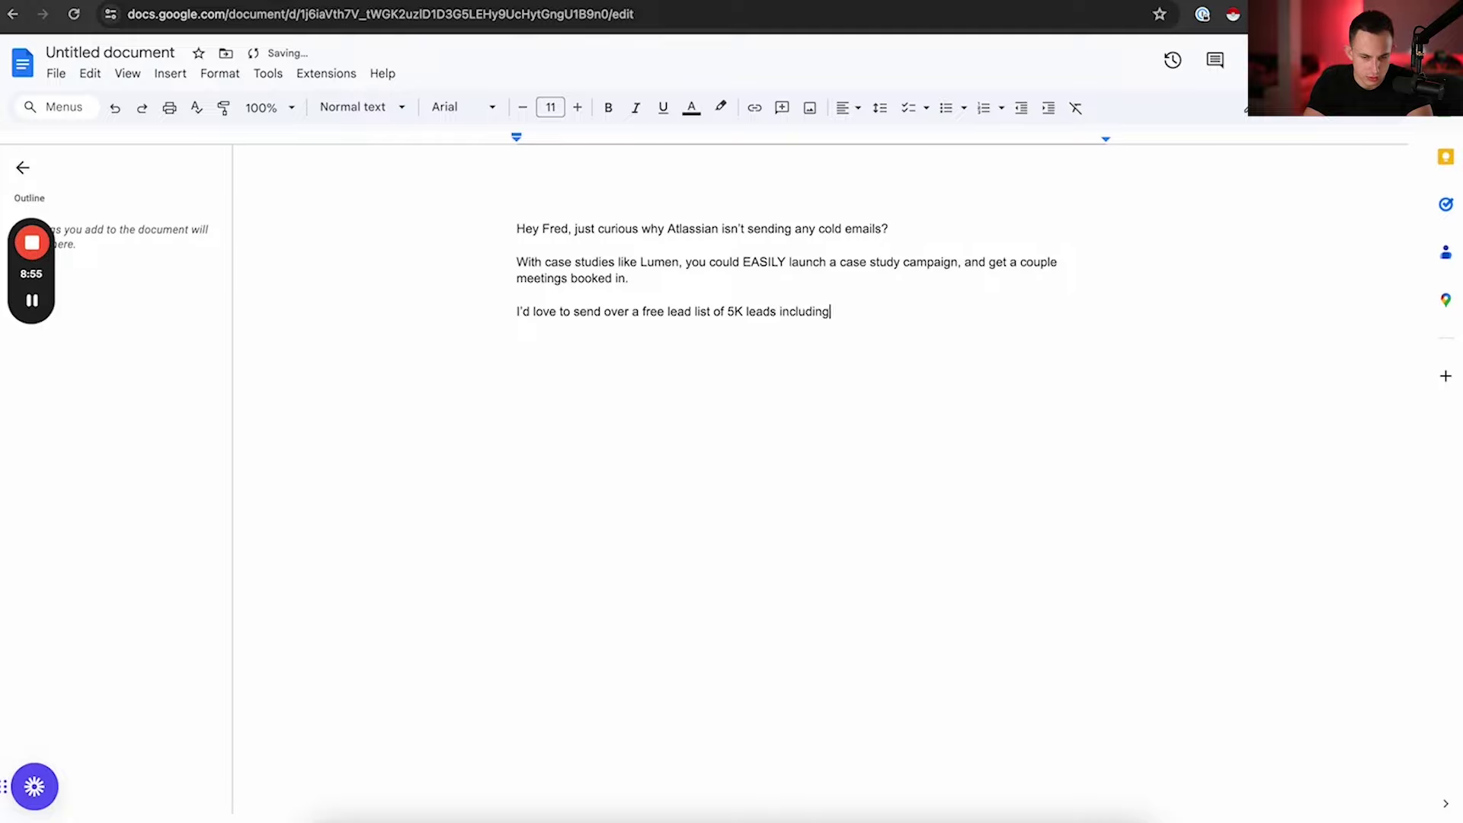
type(" the decision makers o")
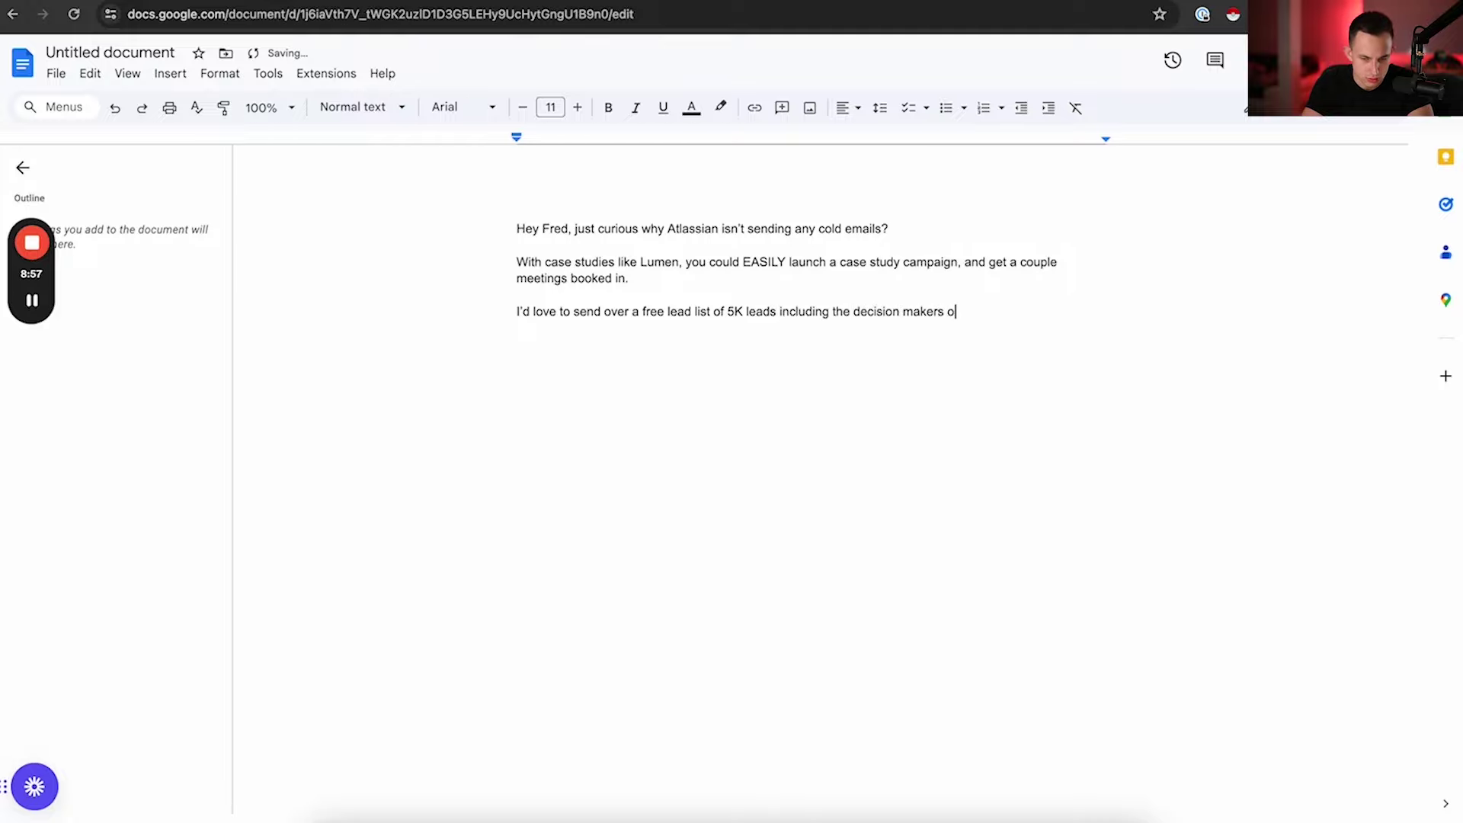
type("f Lcompanies just like Lumen.")
key("Return")
key("Return")
type("ntereste?")
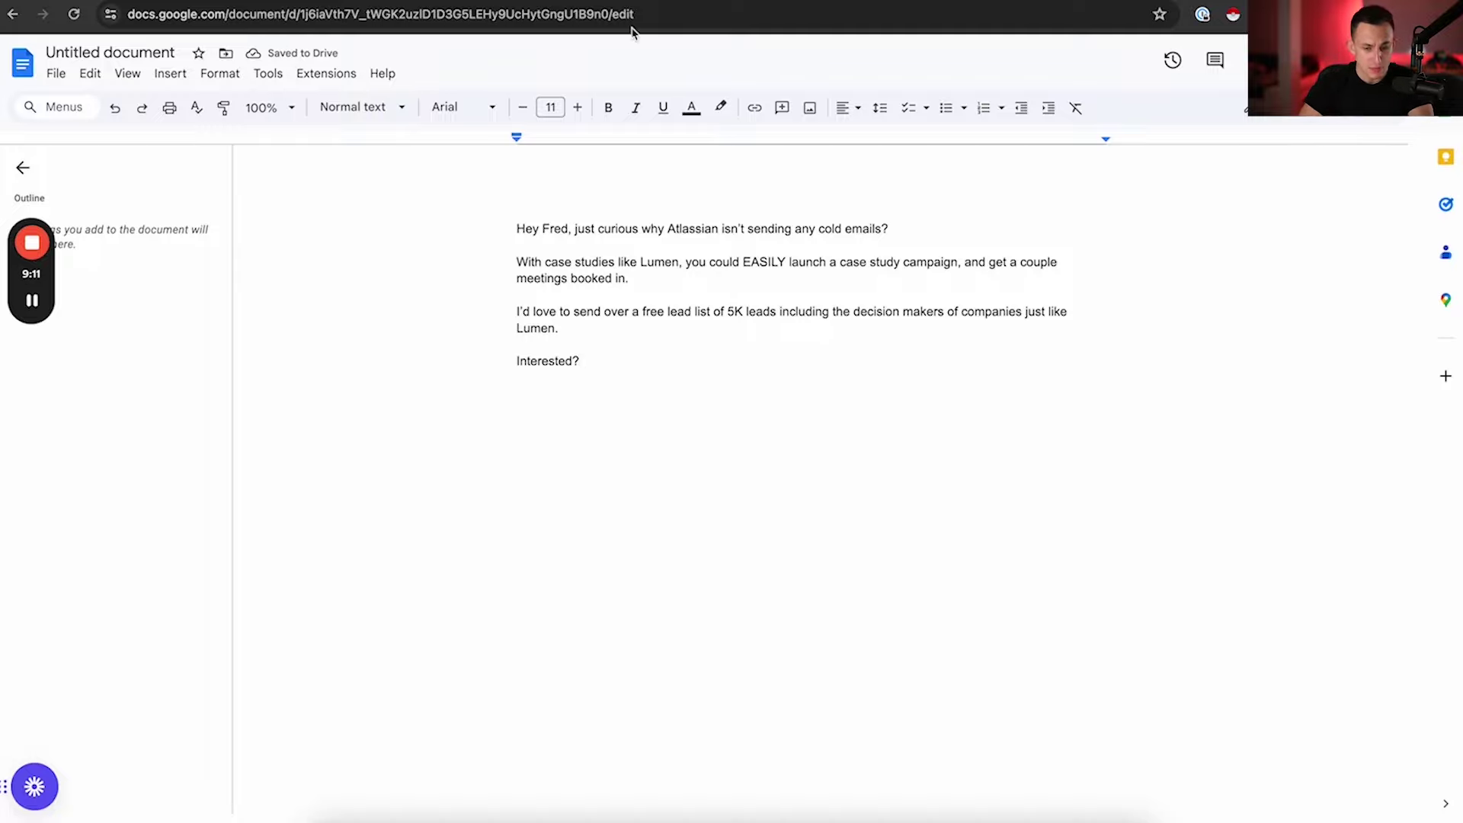
Duplicate the whole email below the original in the same document.
key("ctrl+a")
key("ctrl+c")
left_click(605, 352)
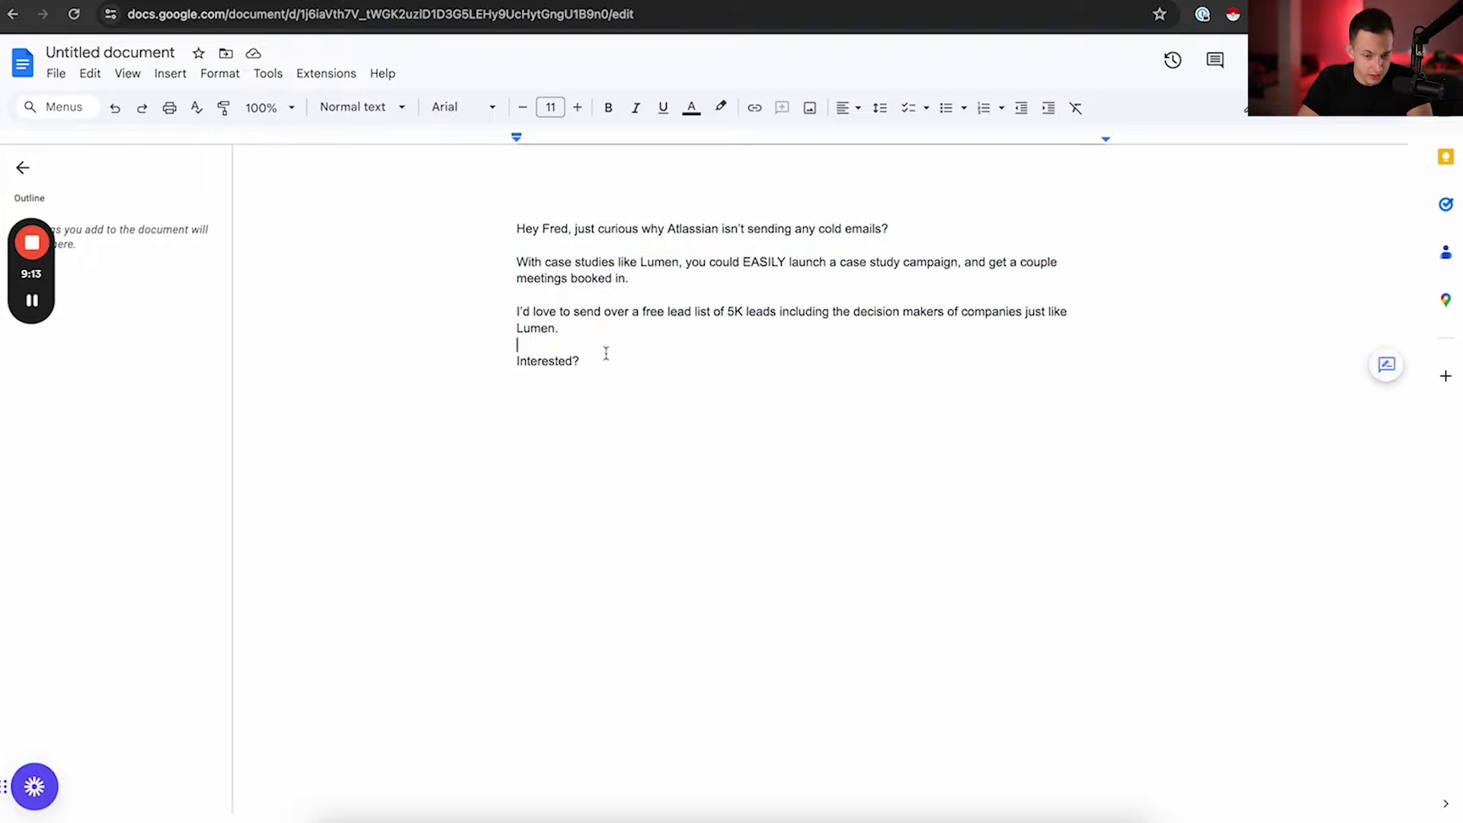
key("Return")
key("Return")
key("ctrl+v")
In the duplicated email's first line, replace the recipient's name with {{first_name}} and Atlassian with {{company_name}}.
double_click(555, 427)
type("{firs")
key("BackSpace")
key("BackSpace")
key("BackSpace")
key("BackSpace")
type("{first_name")
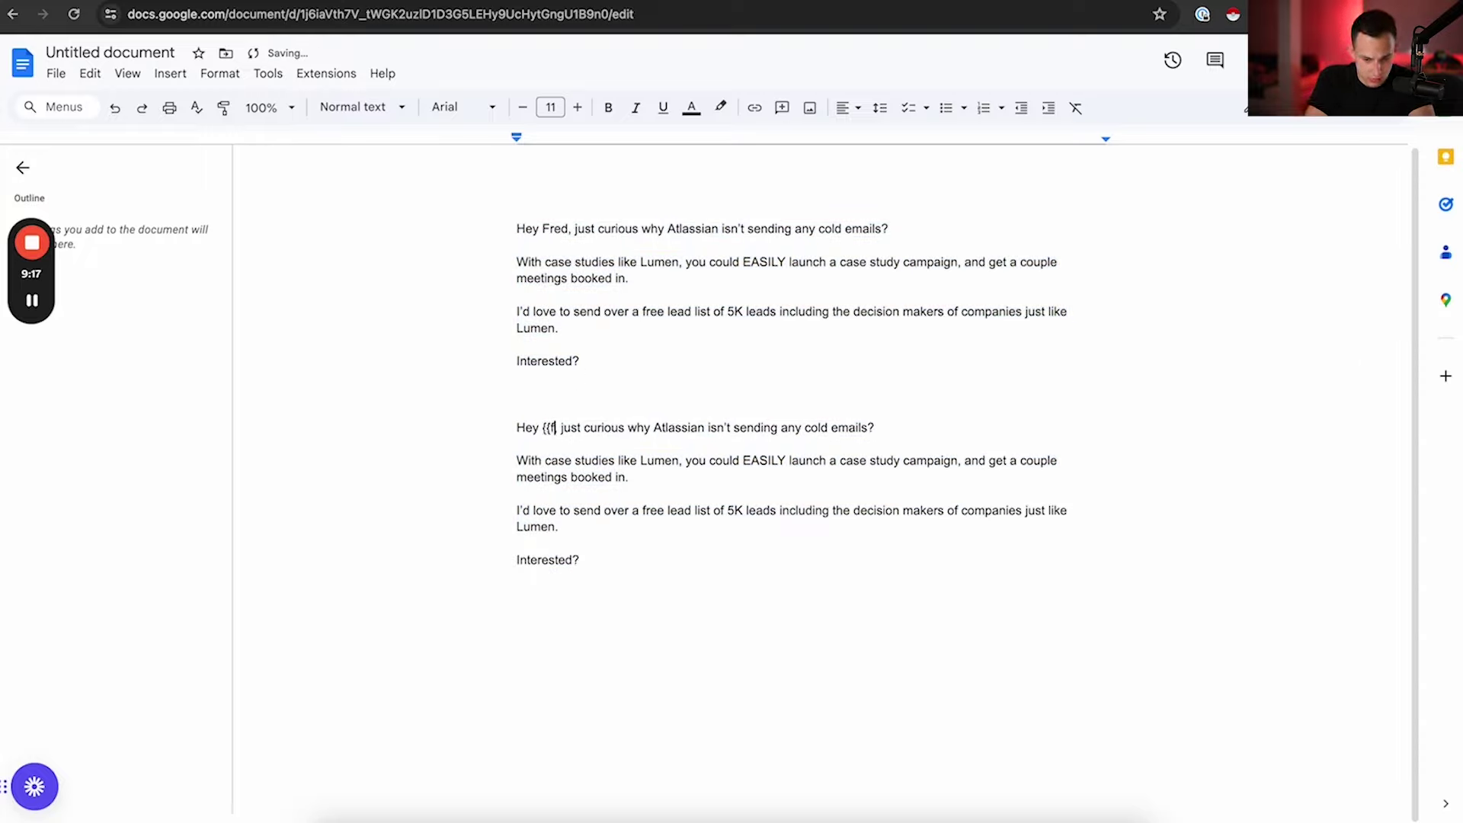
type("}}")
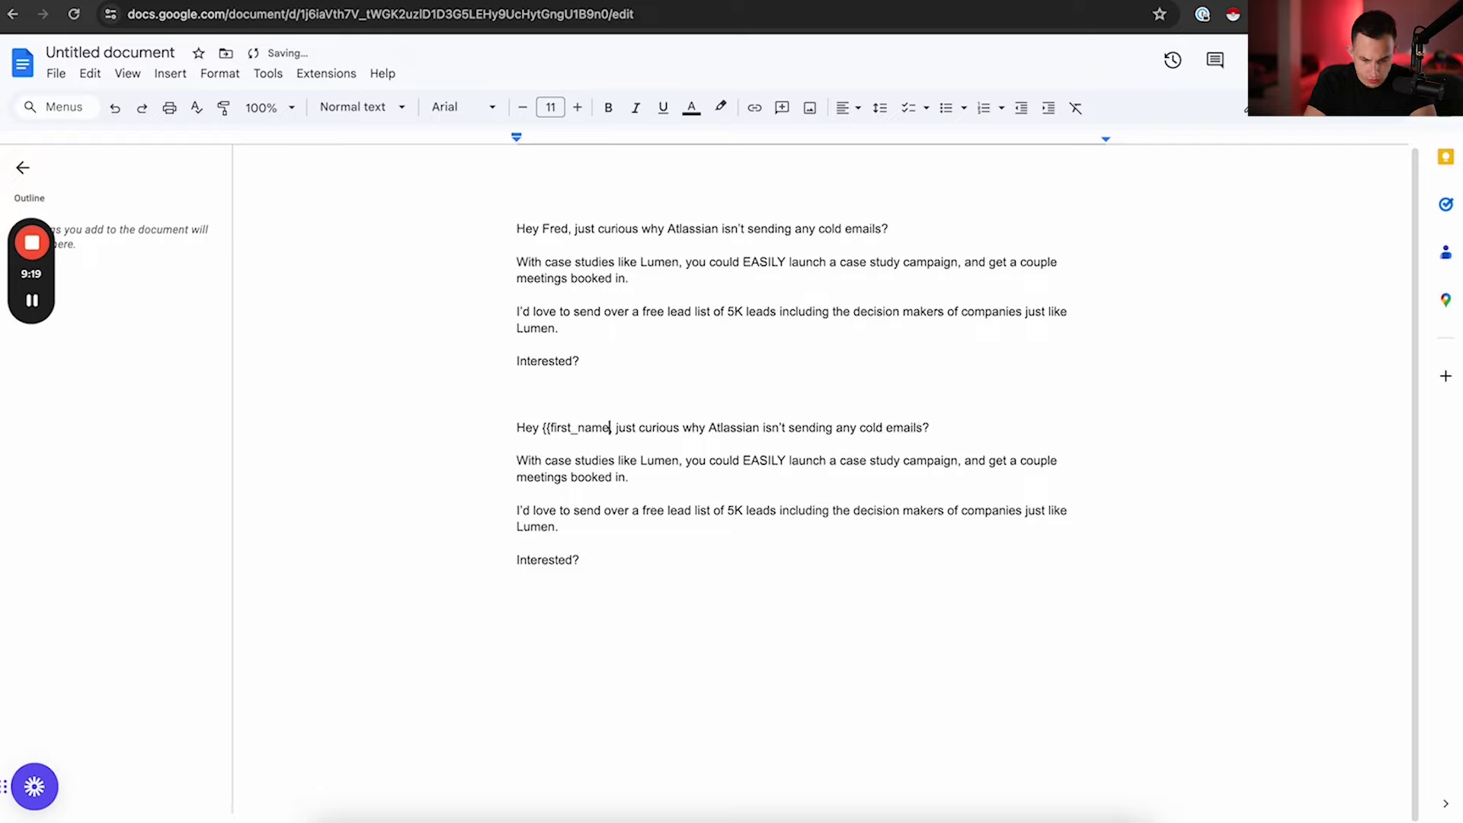
double_click(736, 426)
type("{{company")
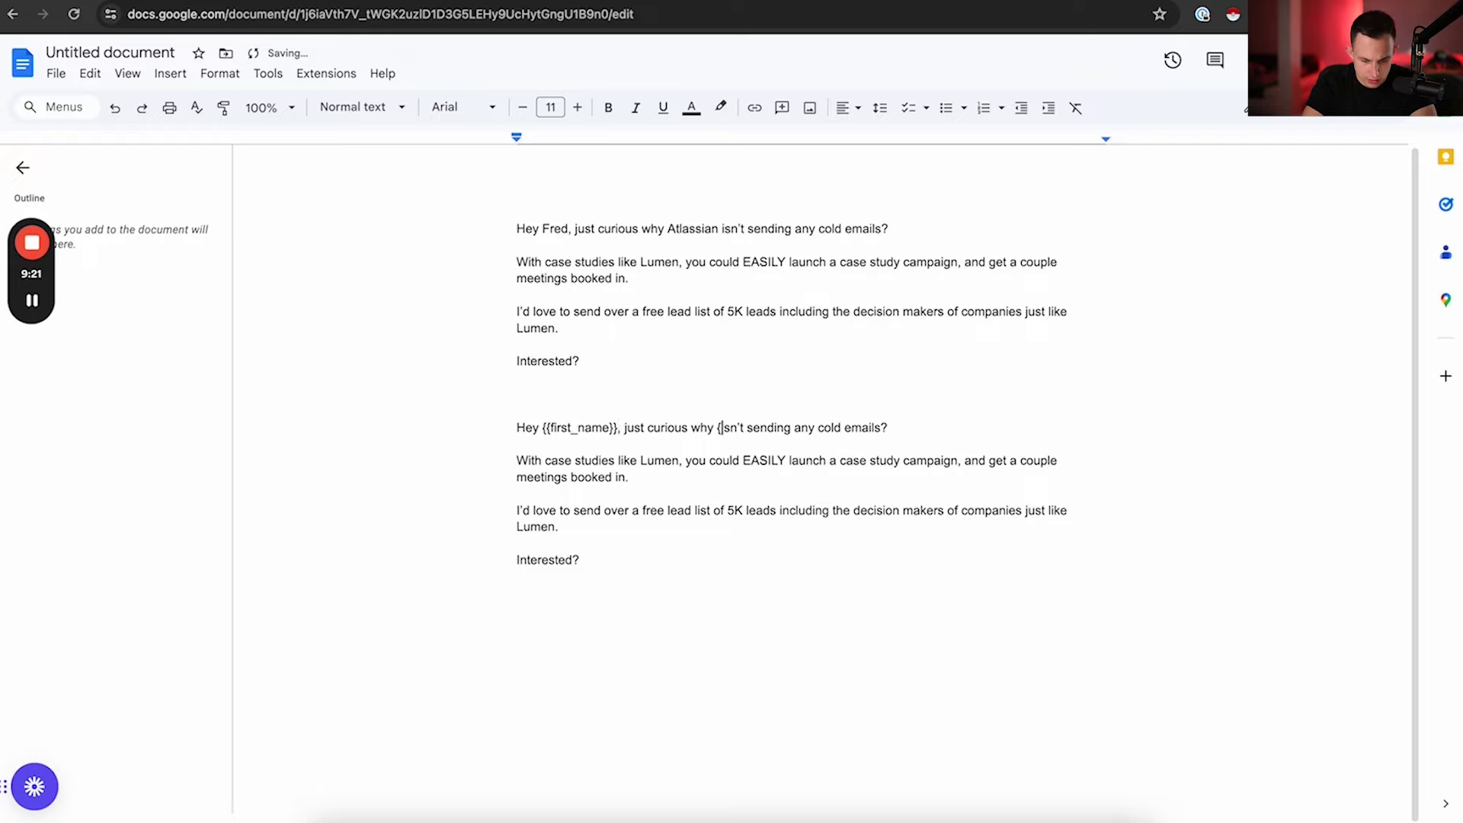
type("_name}}")
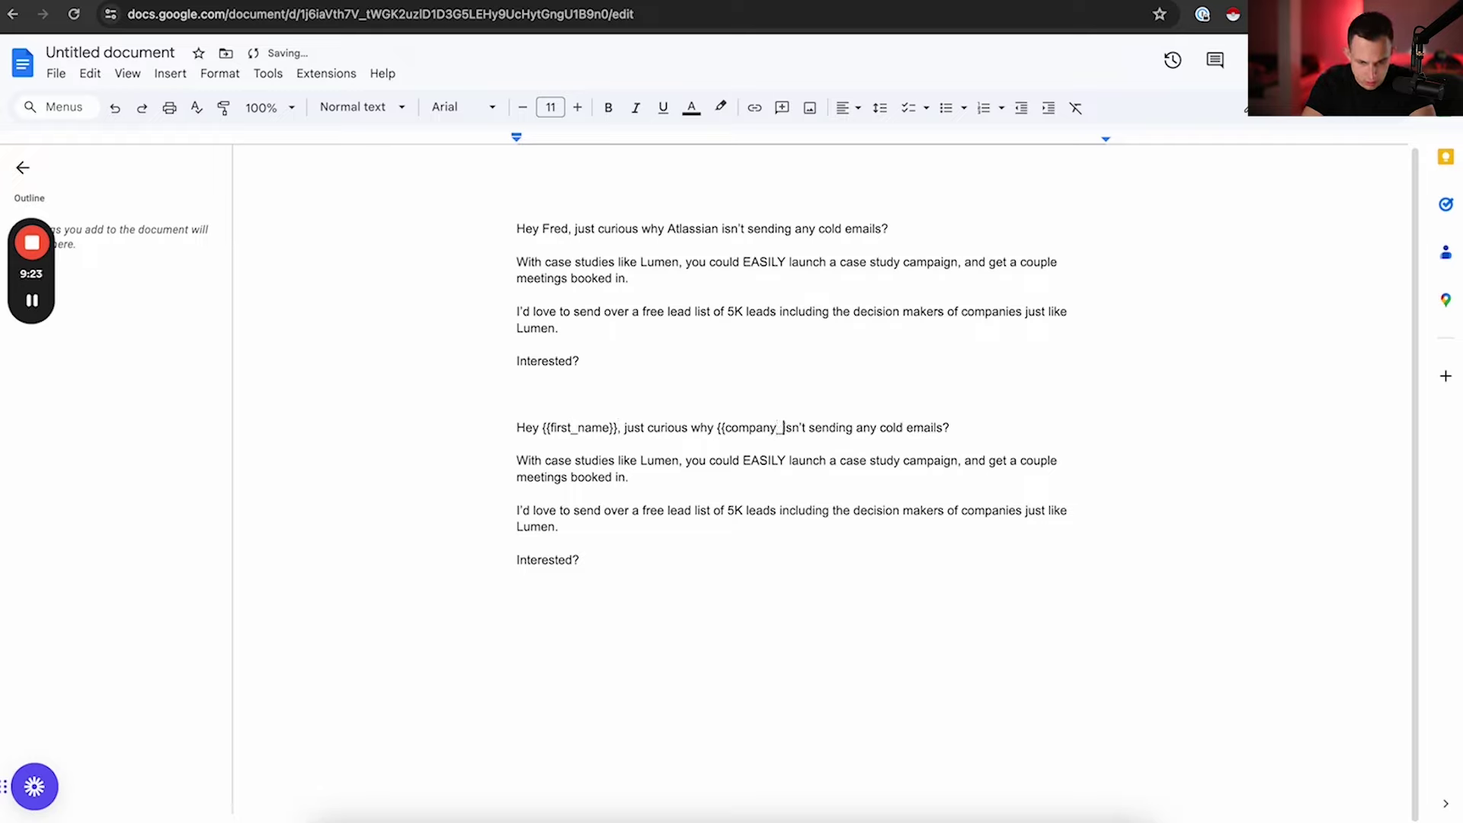
Replace Lumen in the duplicated email's case study sentence with the start of a {{ placeholder.
double_click(664, 460)
type("{{")
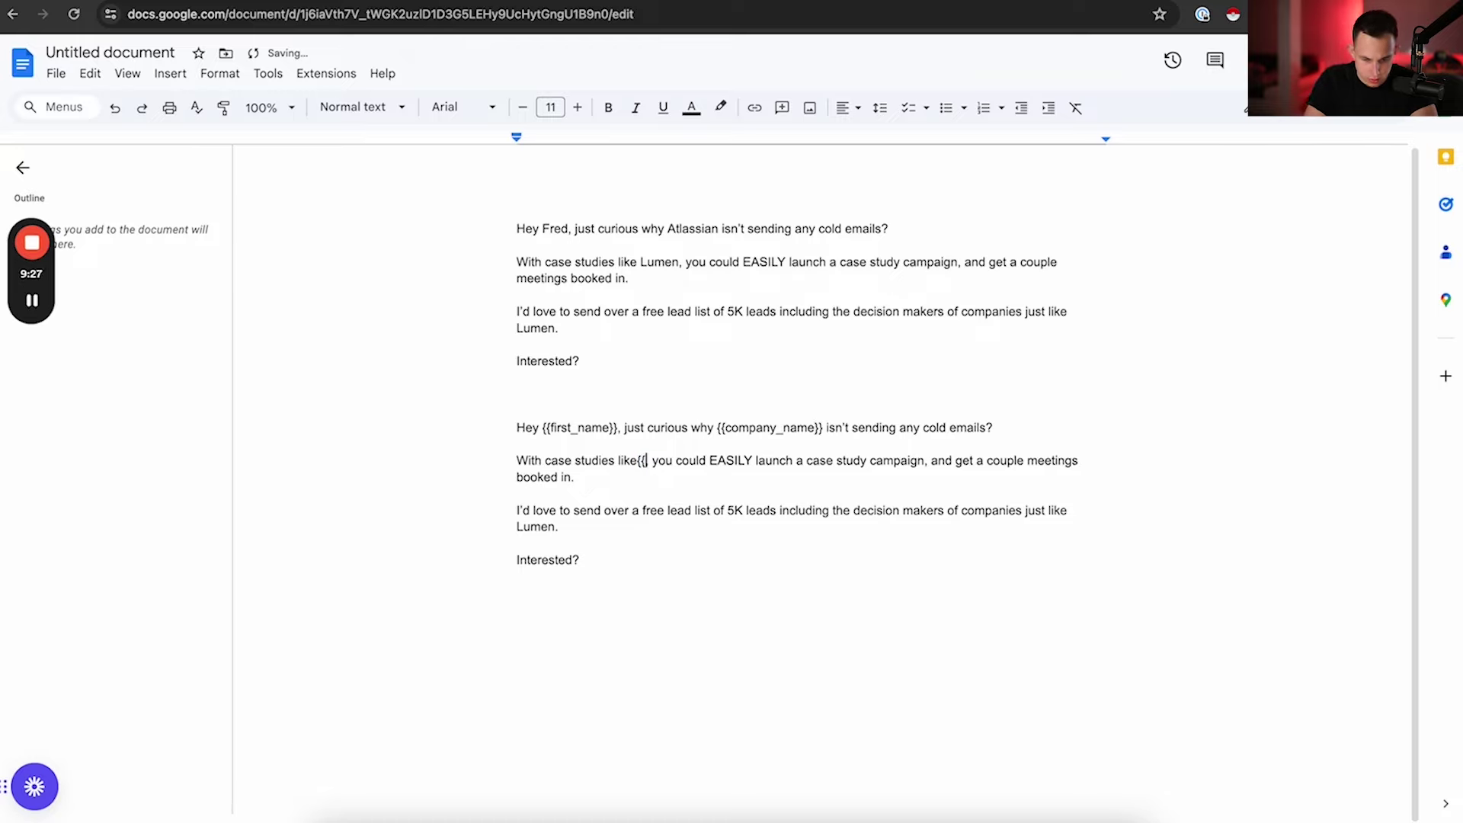